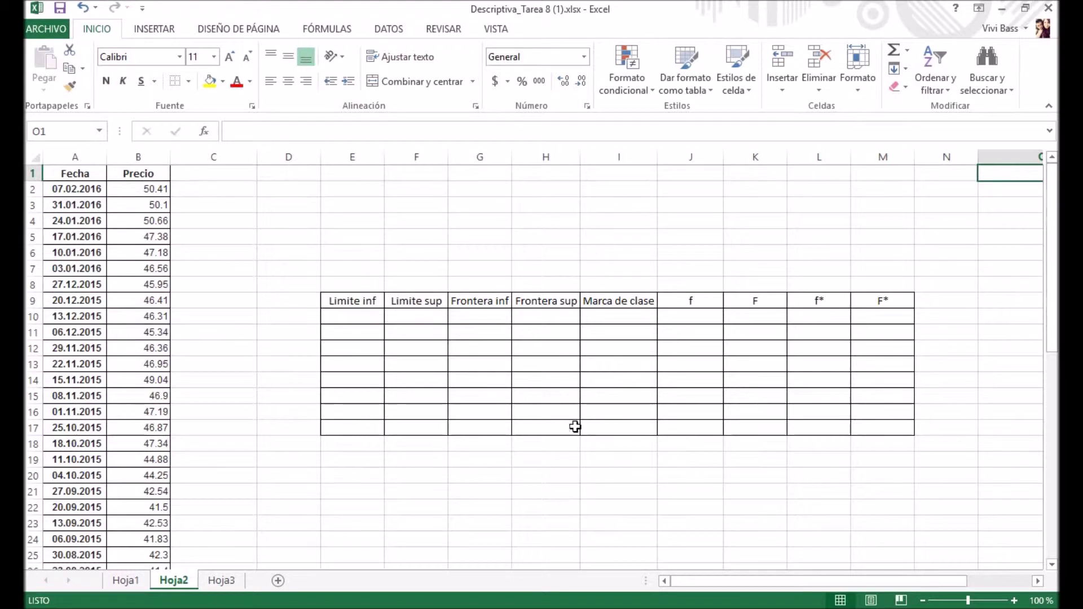
Sort the data by the Precio column from smallest to largest, expanding the selection so the Fecha values move along
left_click_drag(1053, 220, 1051, 186)
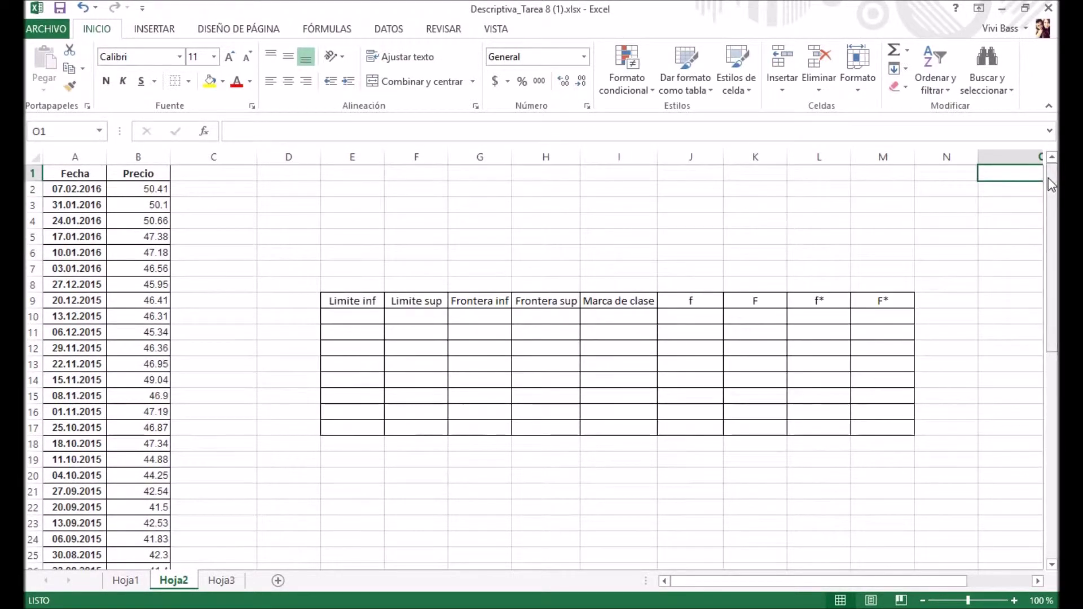
left_click(147, 156)
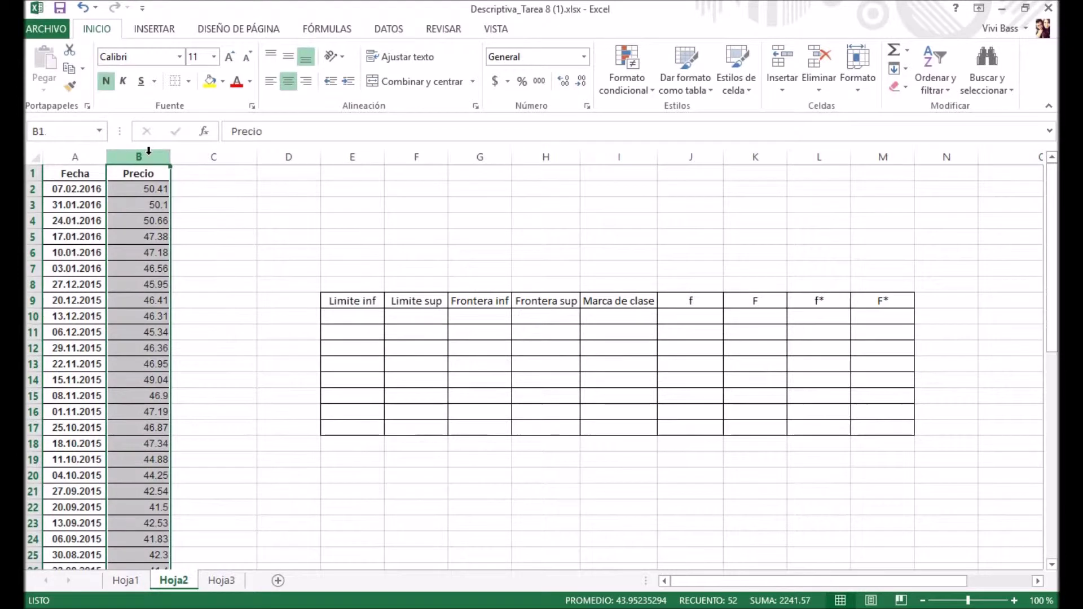
left_click(948, 86)
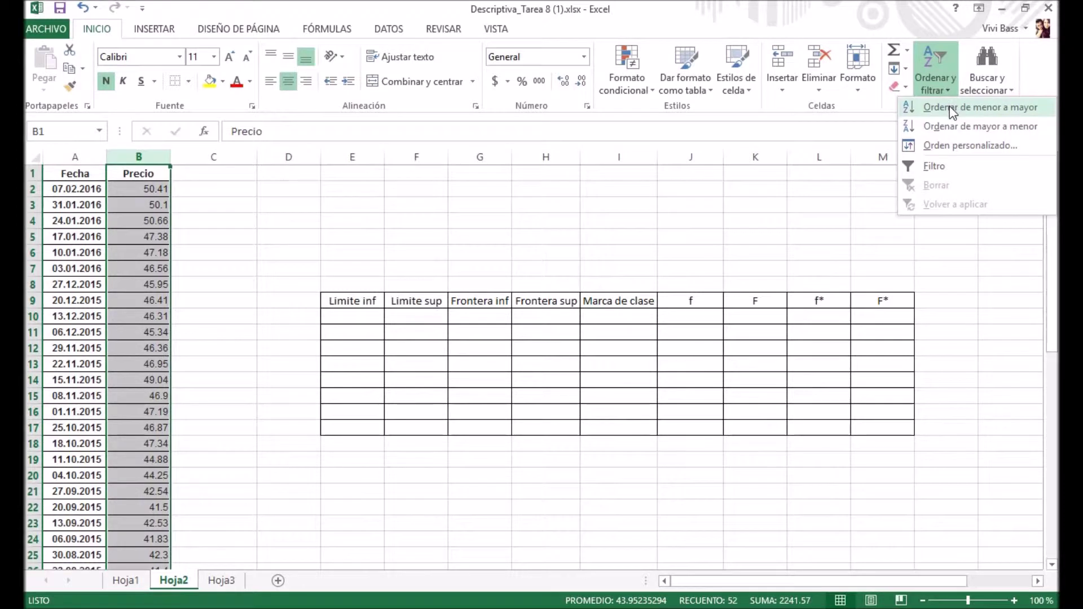
left_click(953, 107)
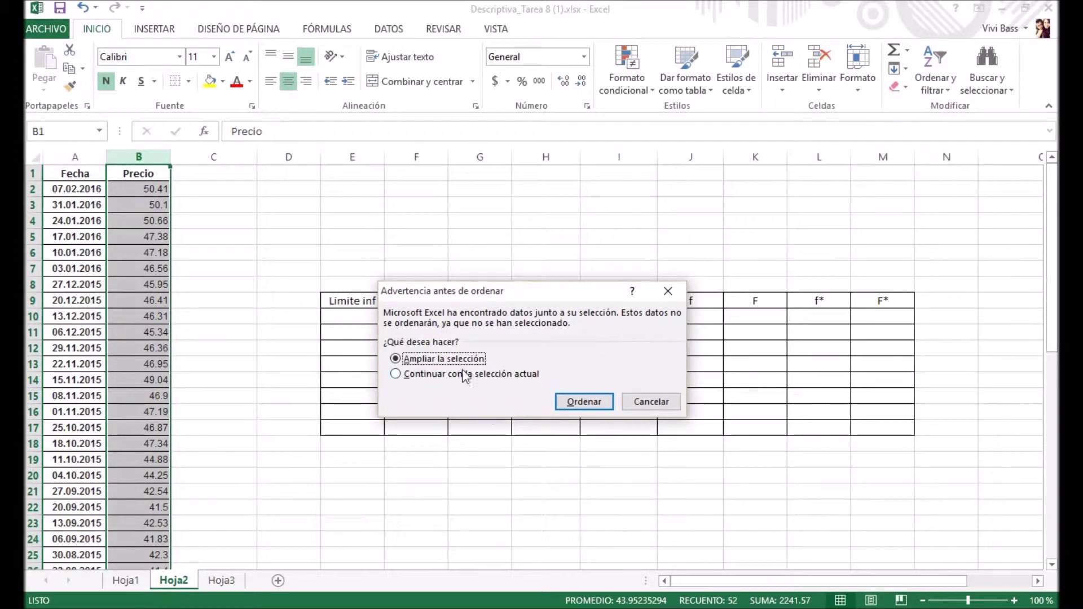
left_click(600, 408)
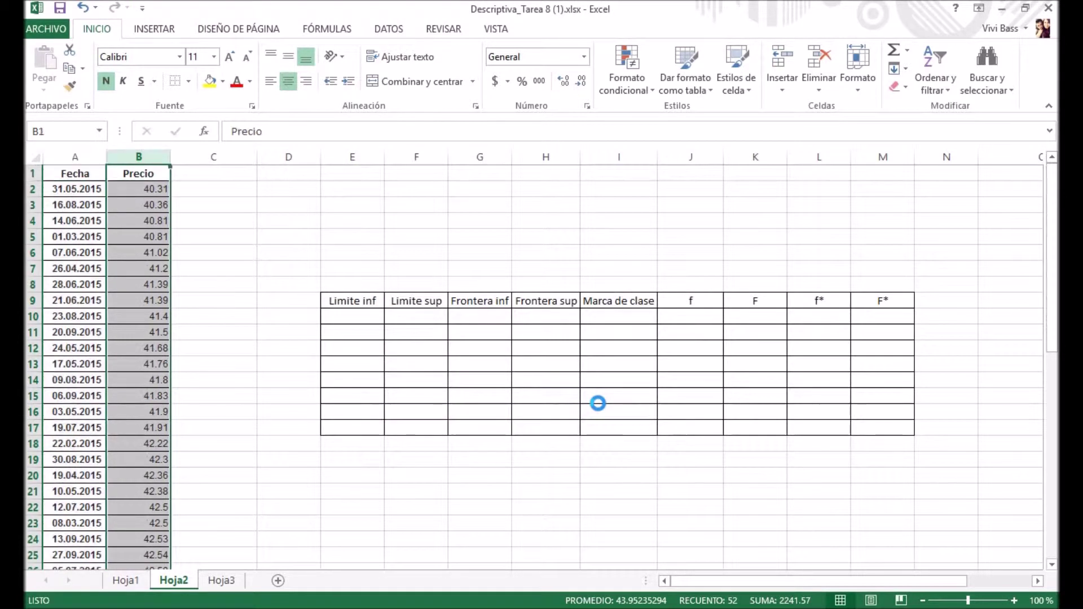
left_click(155, 189)
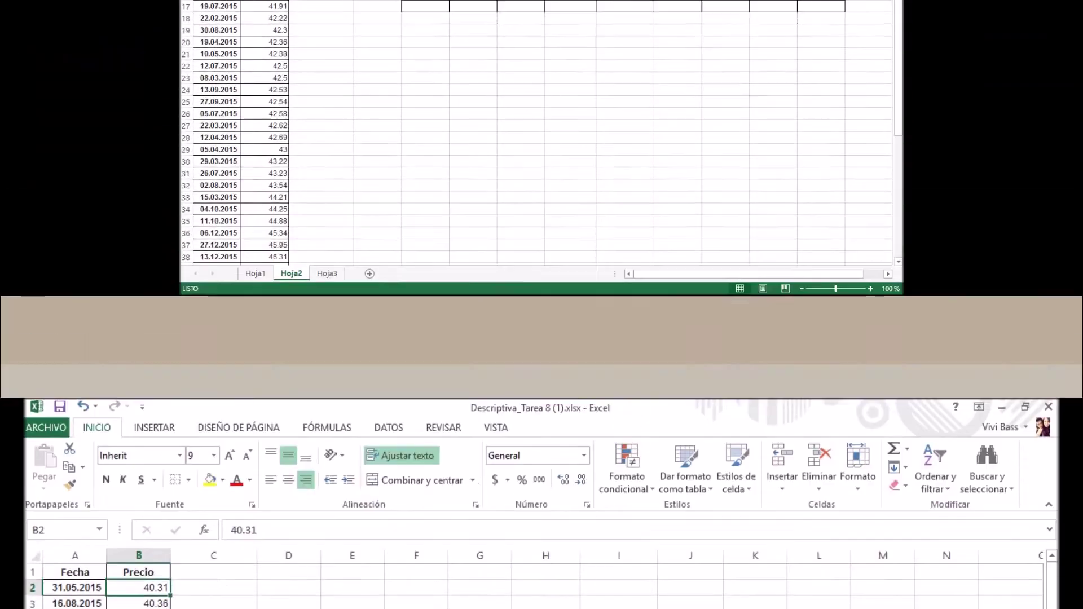
Label D2 "n=" and count the prices in E2 with =contar(B2:B52)
left_click(288, 233)
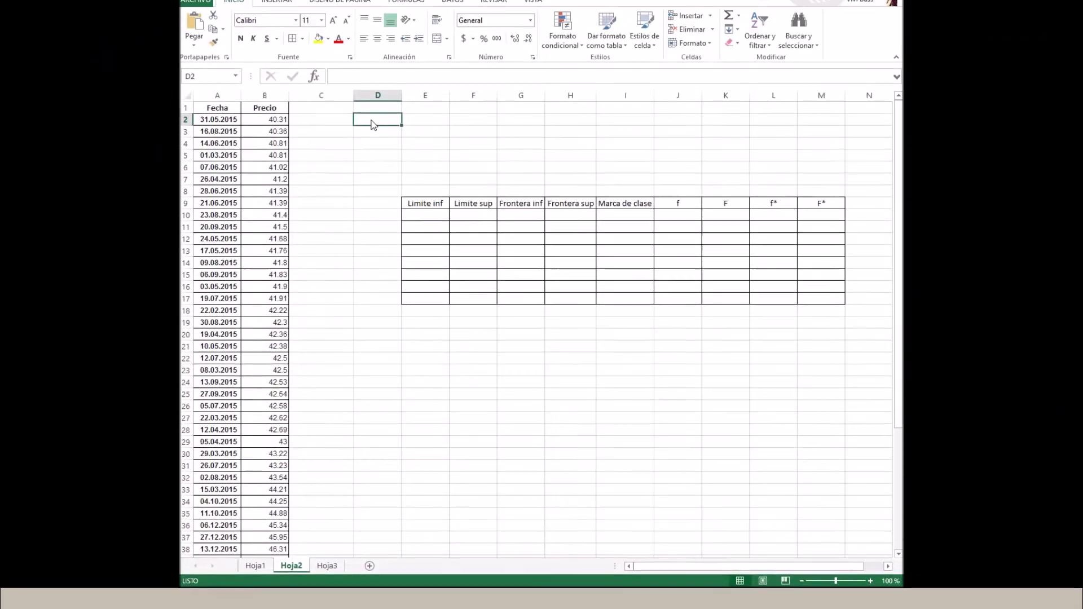
type("n")
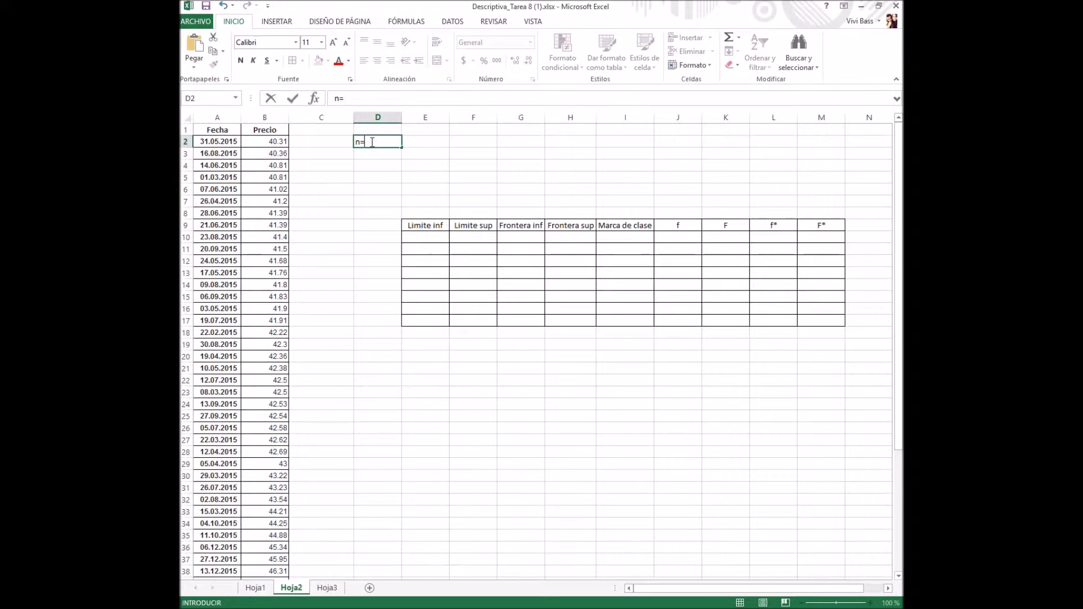
type("=")
key("Tab")
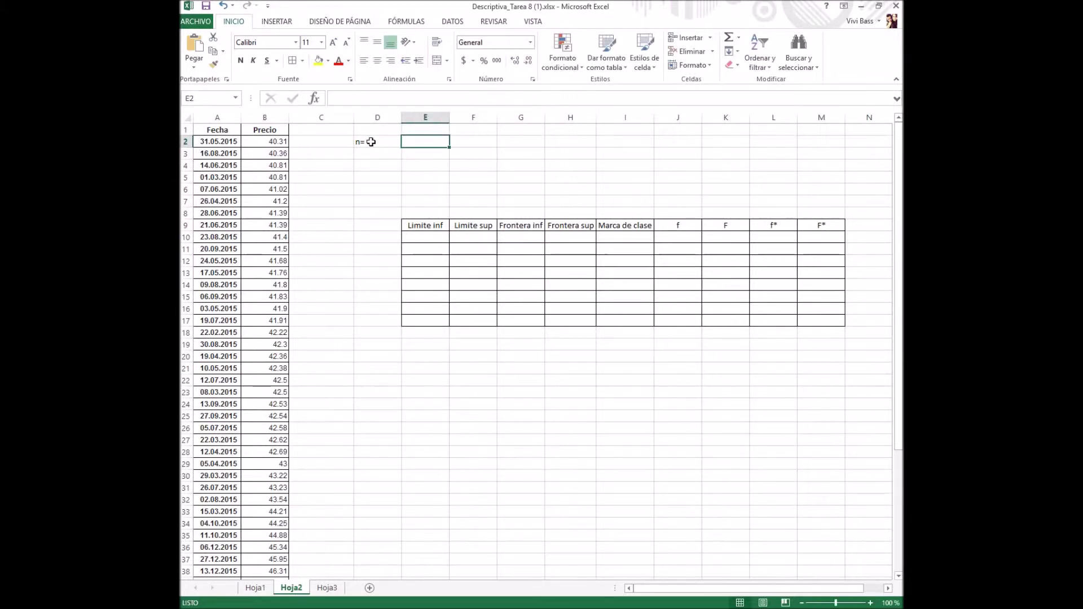
type("=cont")
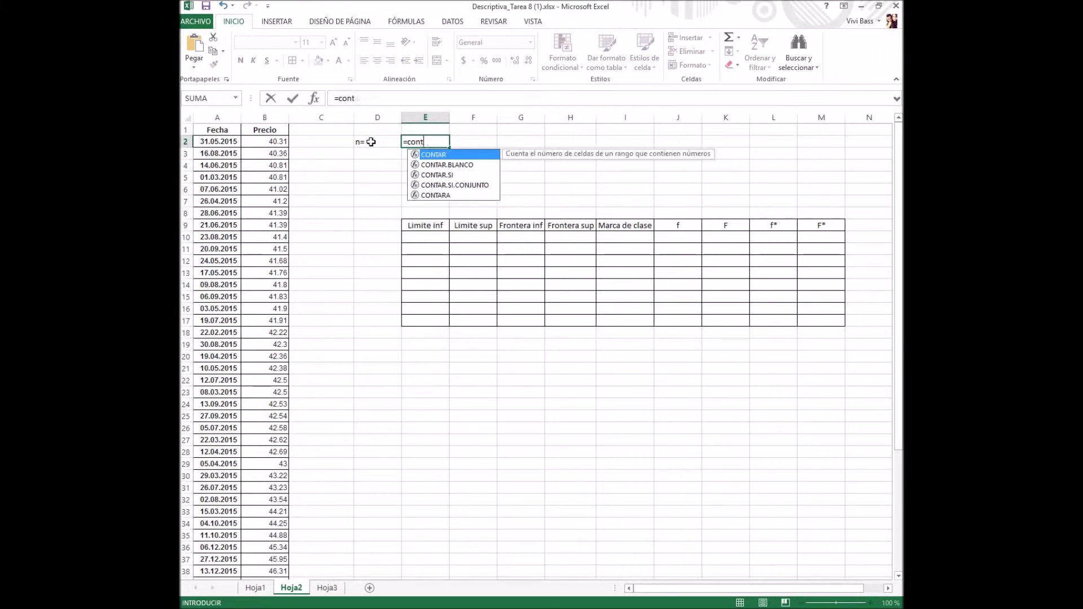
type("ar(")
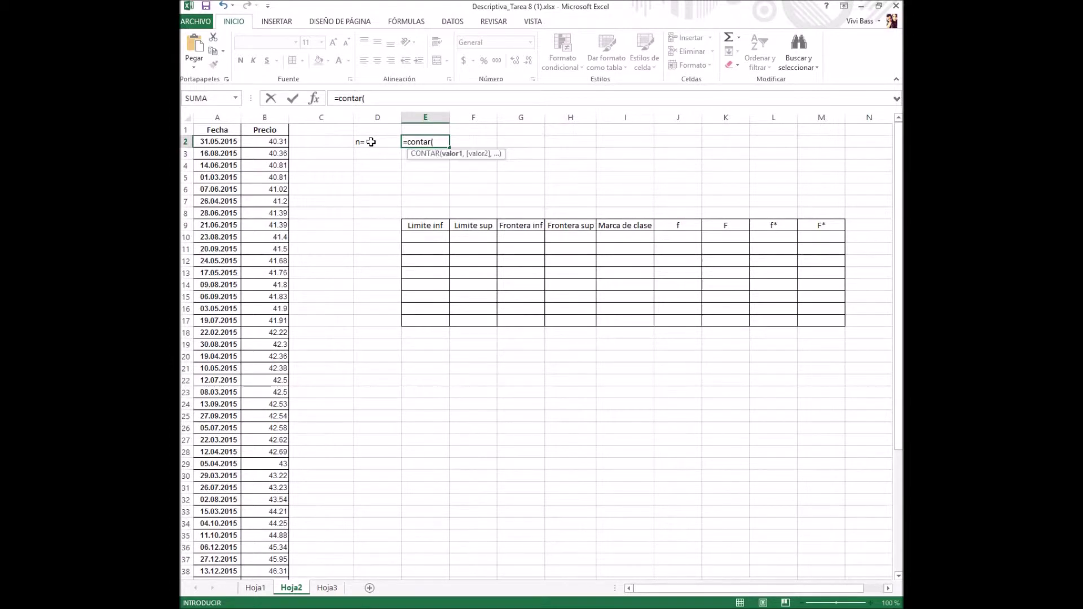
left_click(280, 143)
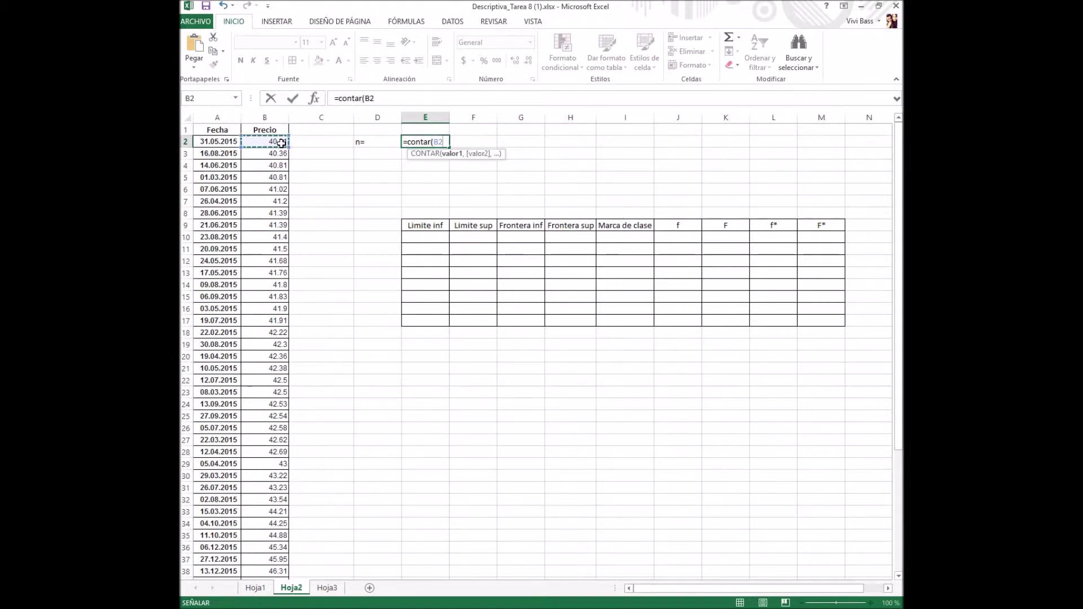
key("ctrl+shift+Down")
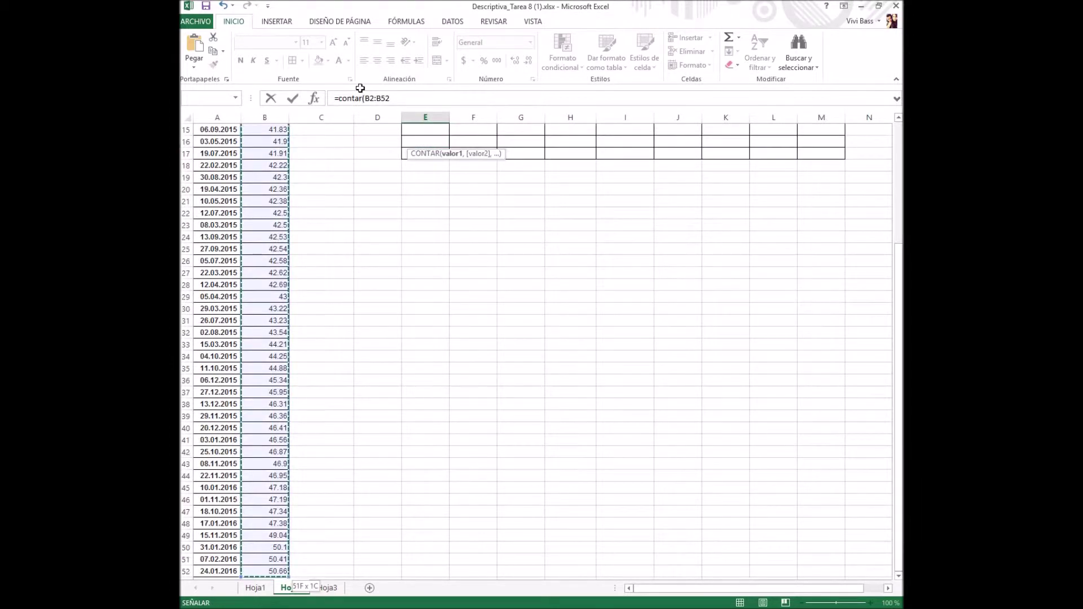
left_click(399, 98)
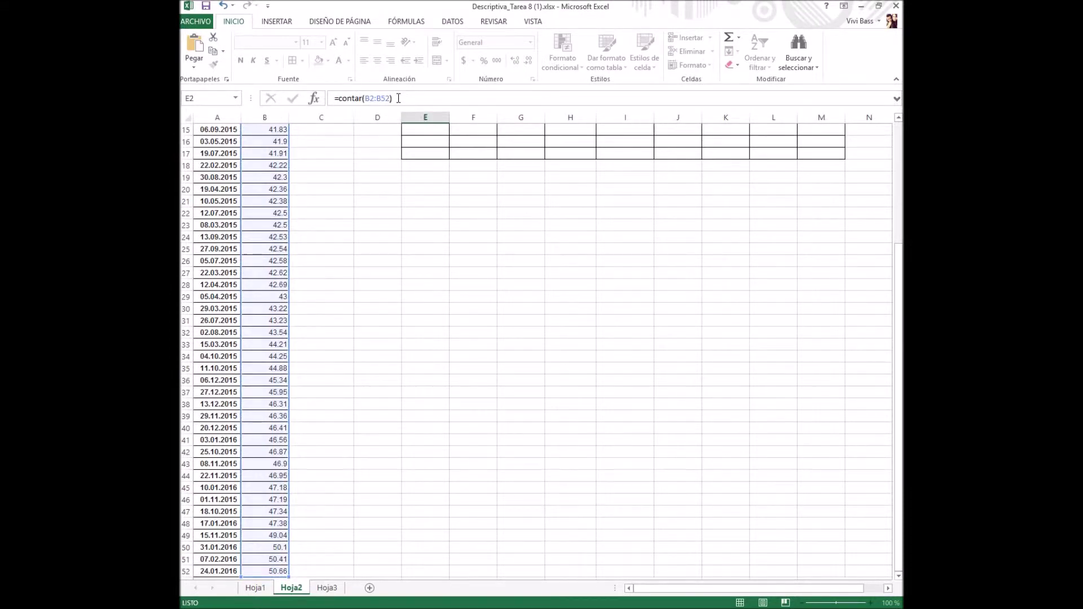
key("Return")
scroll(443, 168, "up", 1)
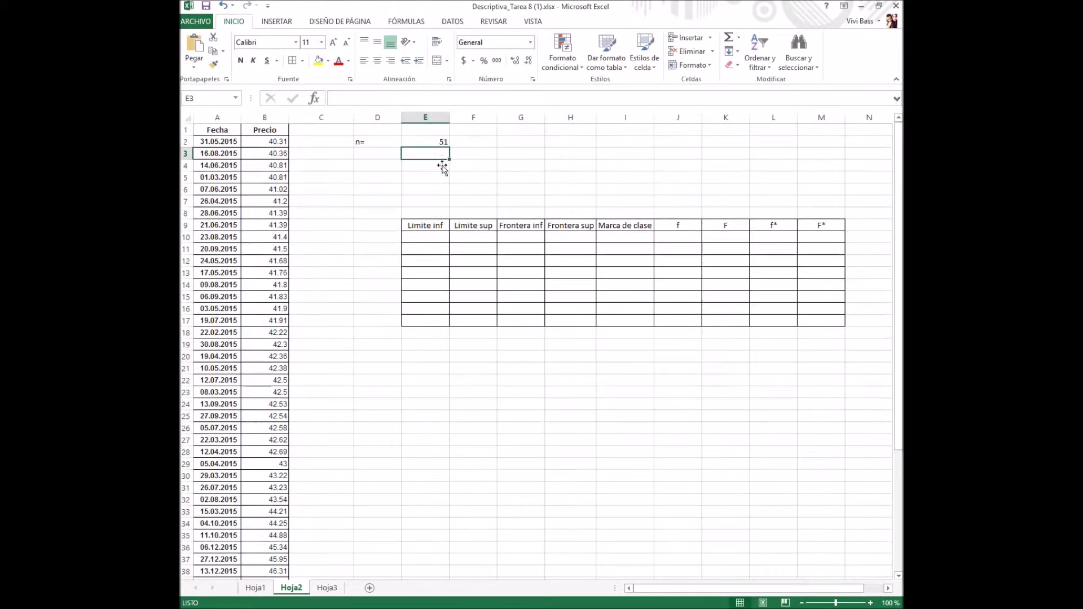
Add a "#clases=" row in D3 with =raiz(E2) in E3 and the whole number of classes, 8, in F3
left_click(377, 155)
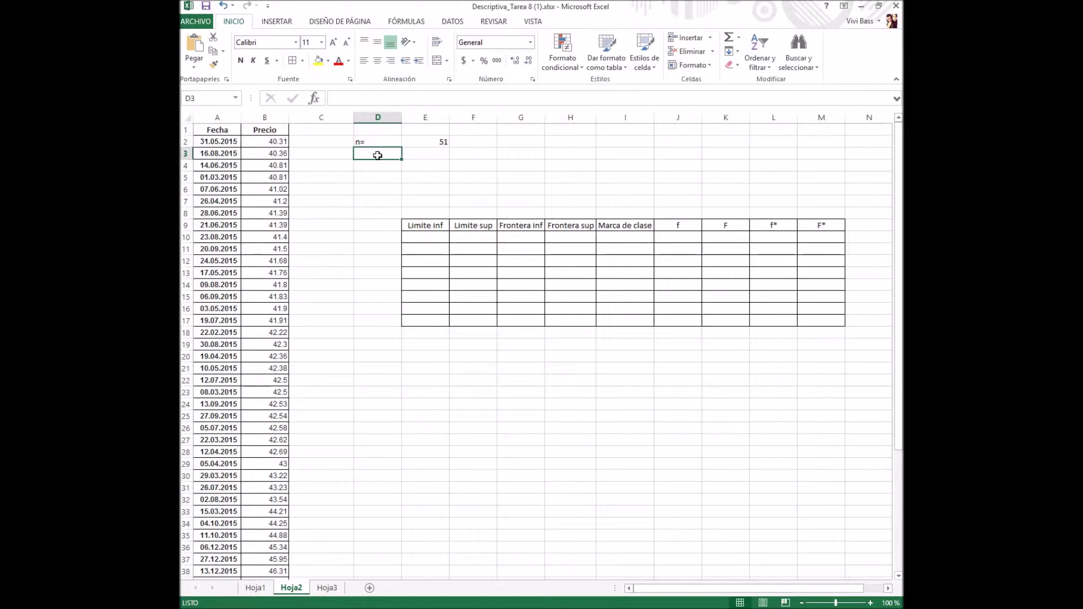
type("#clases=")
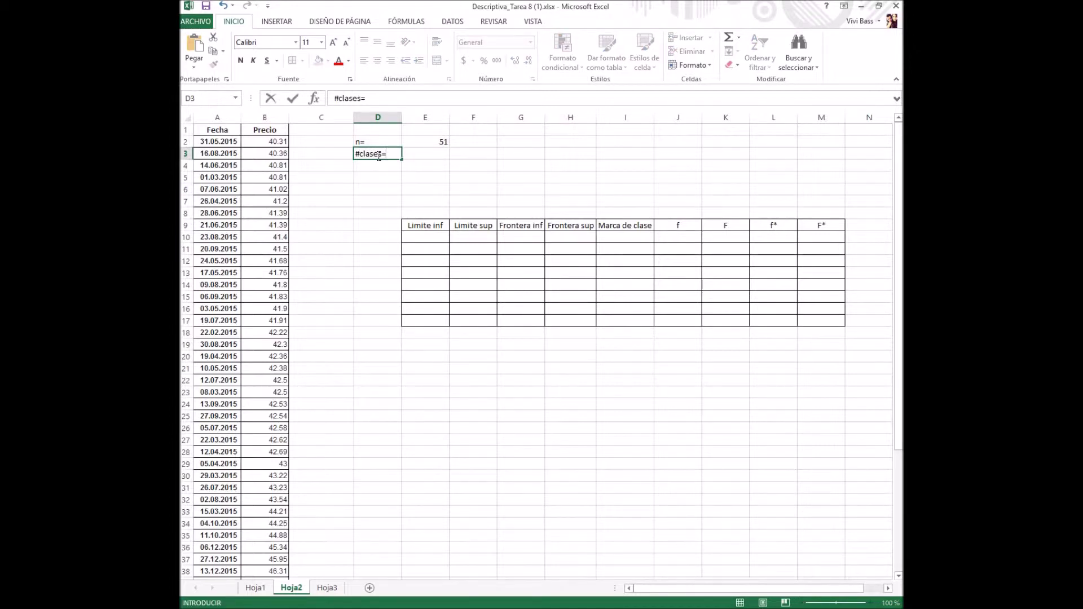
key("Tab")
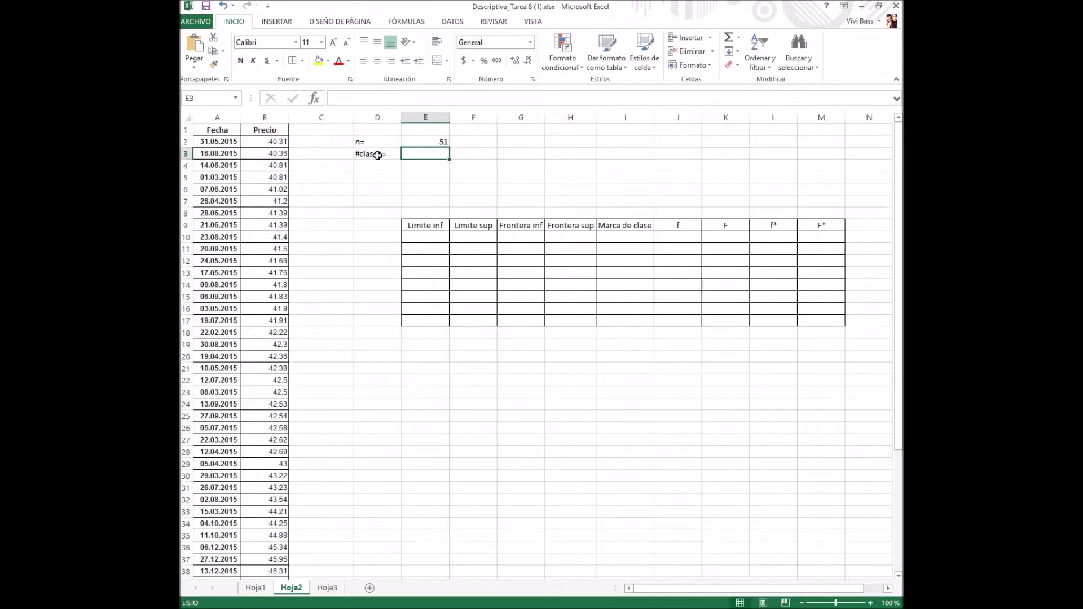
type("=")
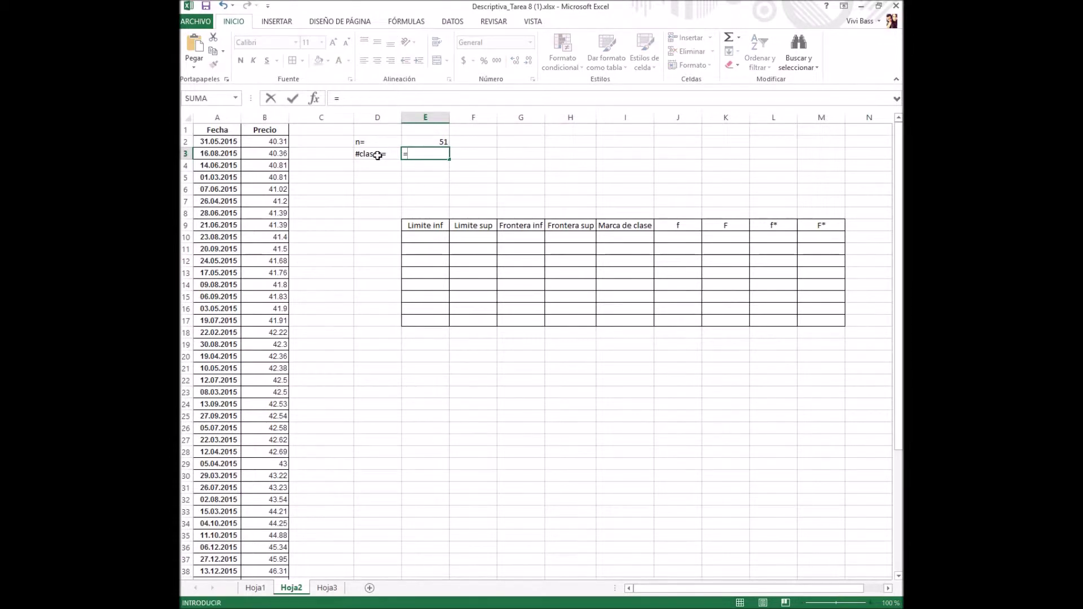
type("ra")
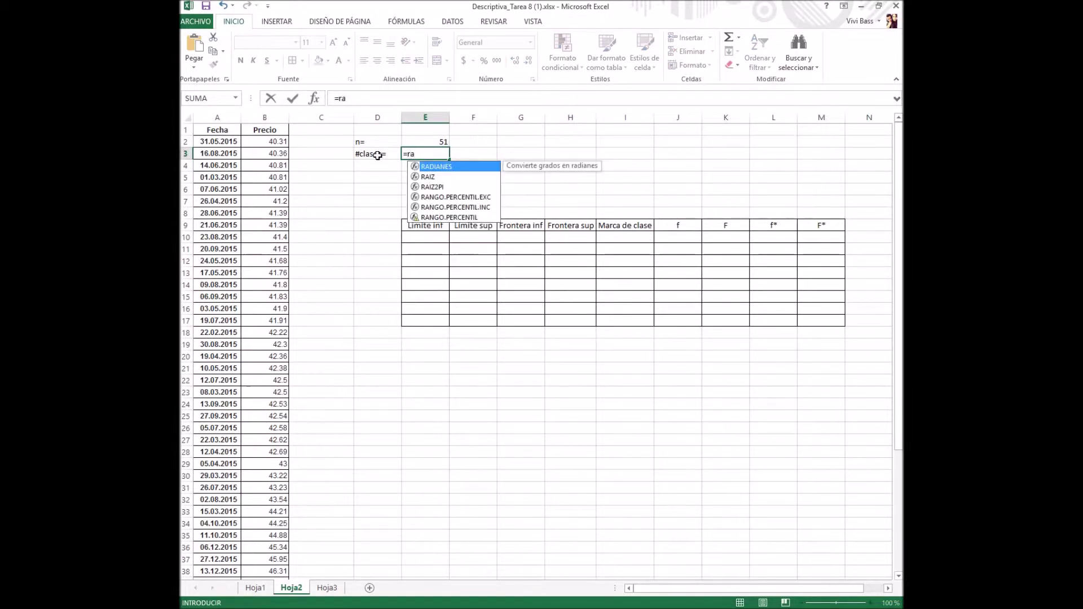
type("iz(")
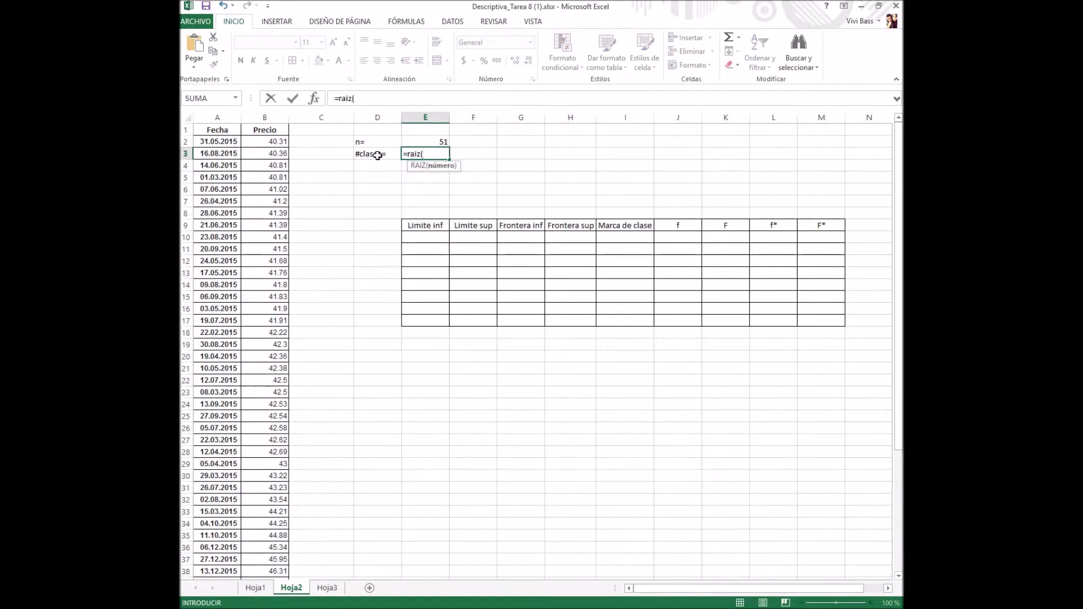
left_click(426, 142)
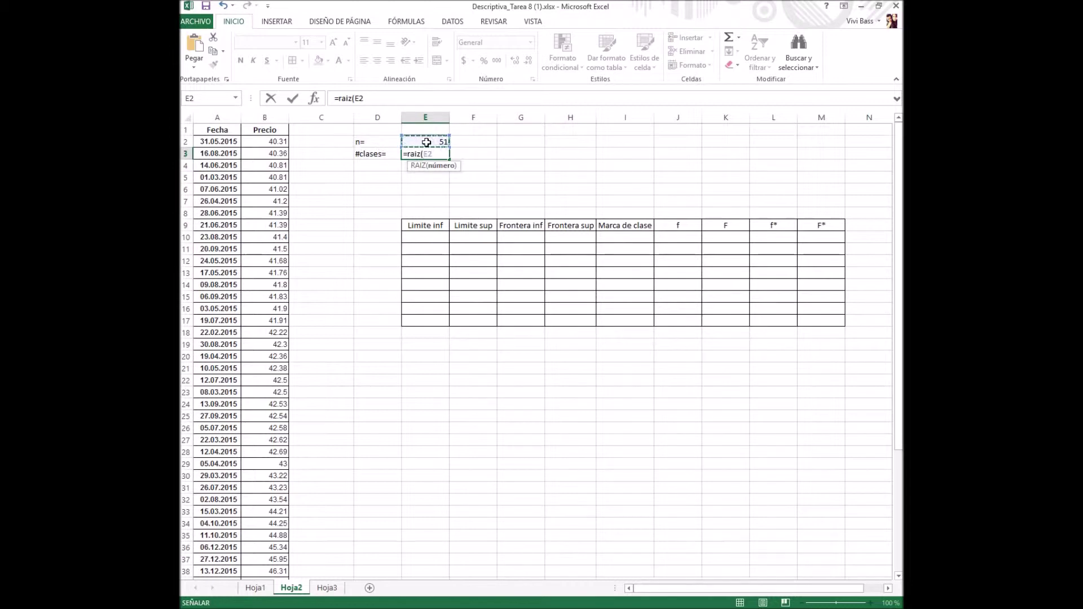
type(")")
key("Return")
left_click(474, 155)
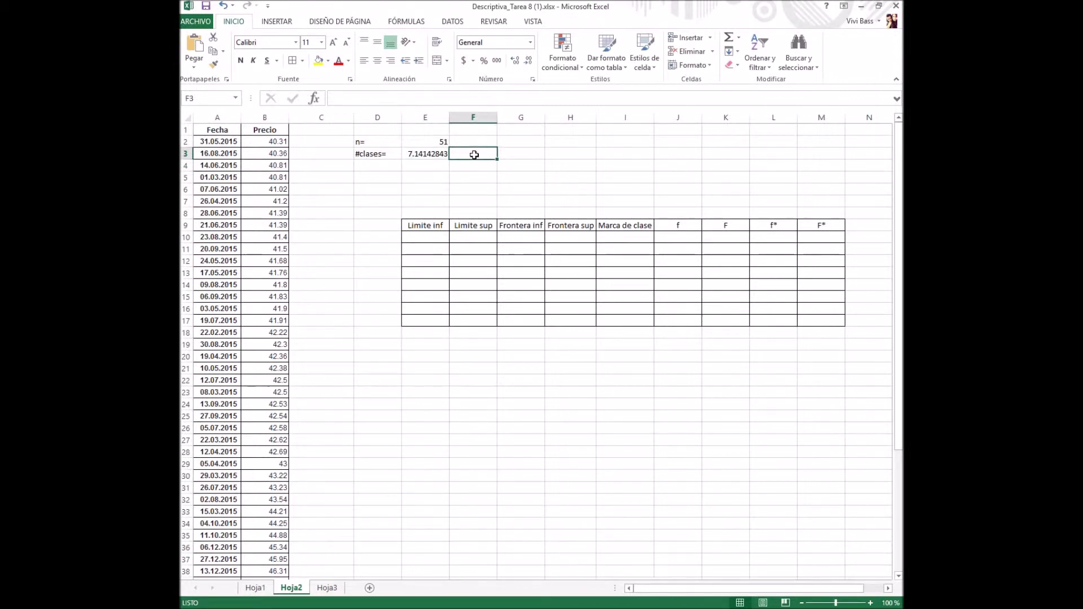
type("8")
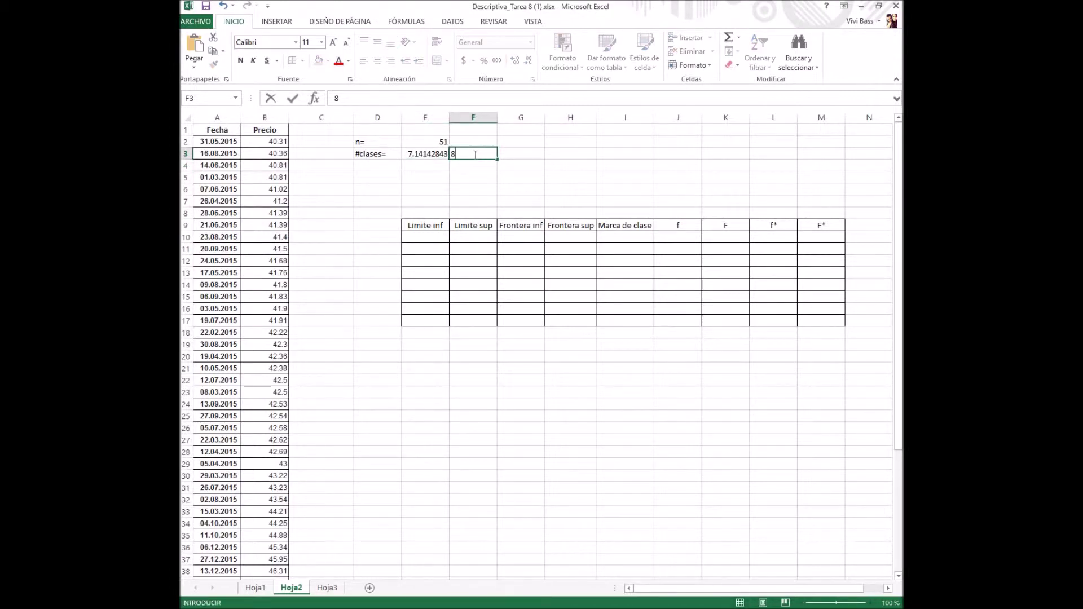
Label D4 "rango=" and calculate the price range in E4 with =max(B2:B52)-min(B2:B52)
left_click(382, 170)
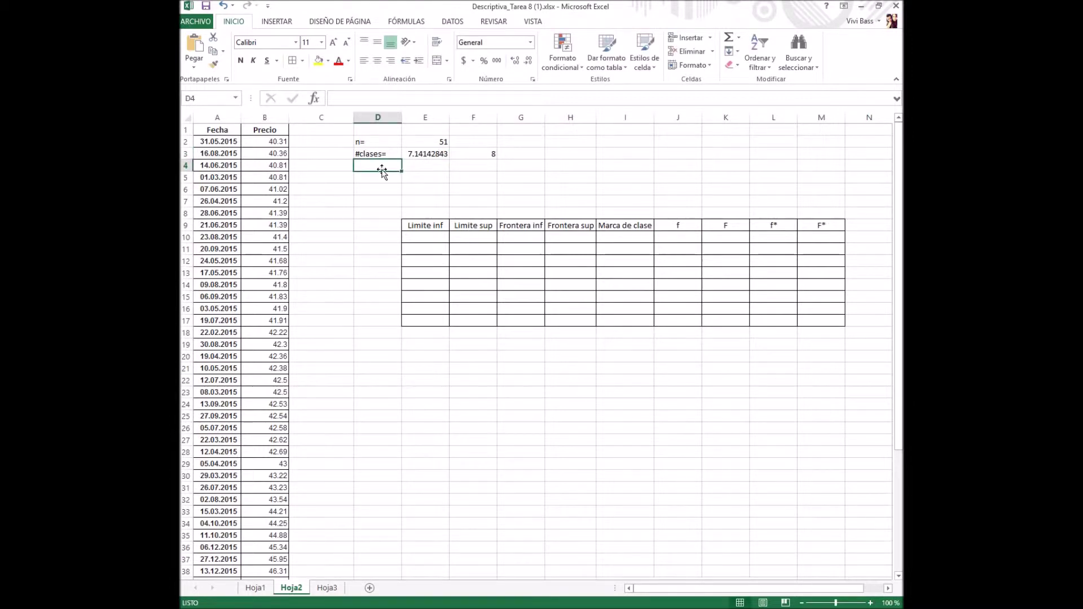
type("rango=")
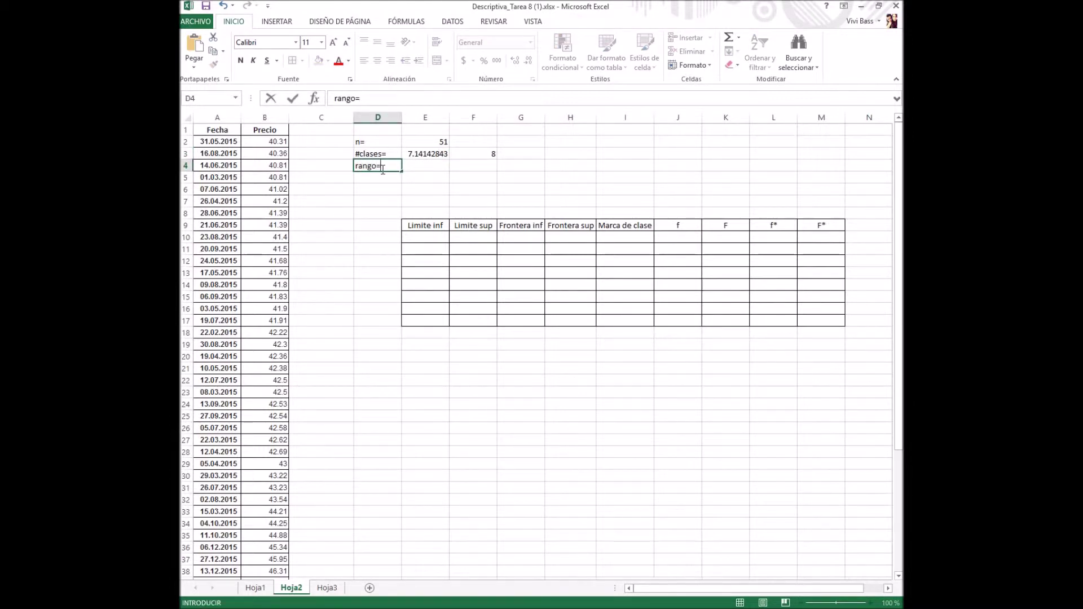
key("Tab")
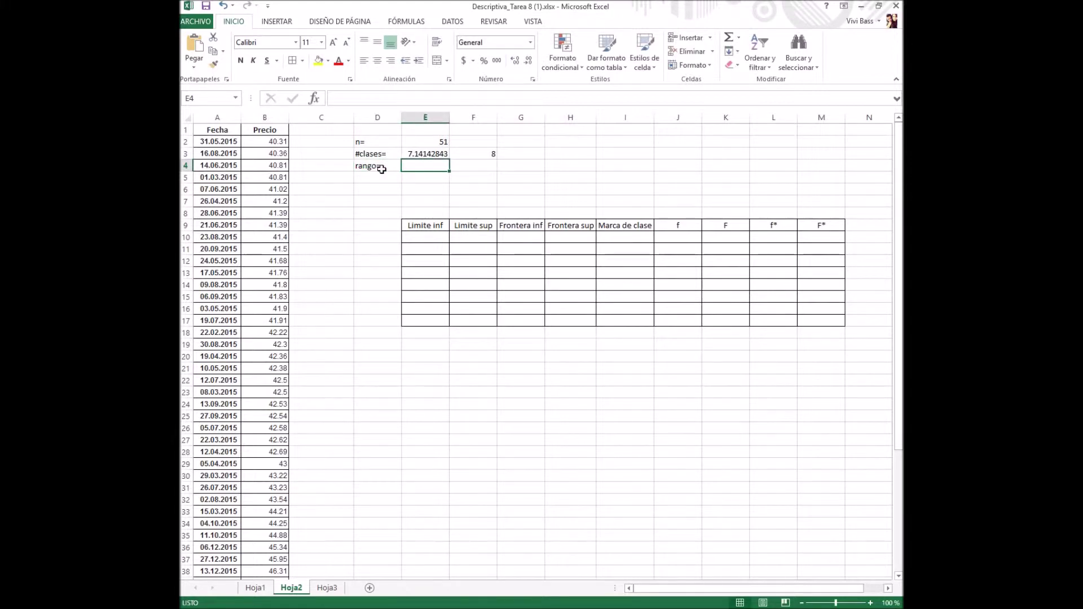
type("=max")
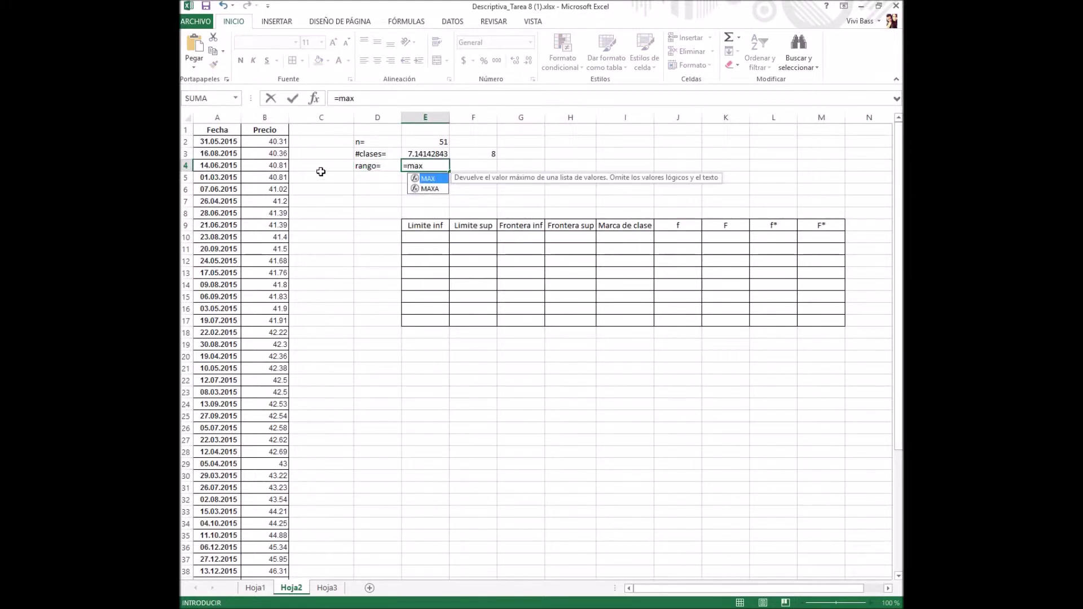
type("(")
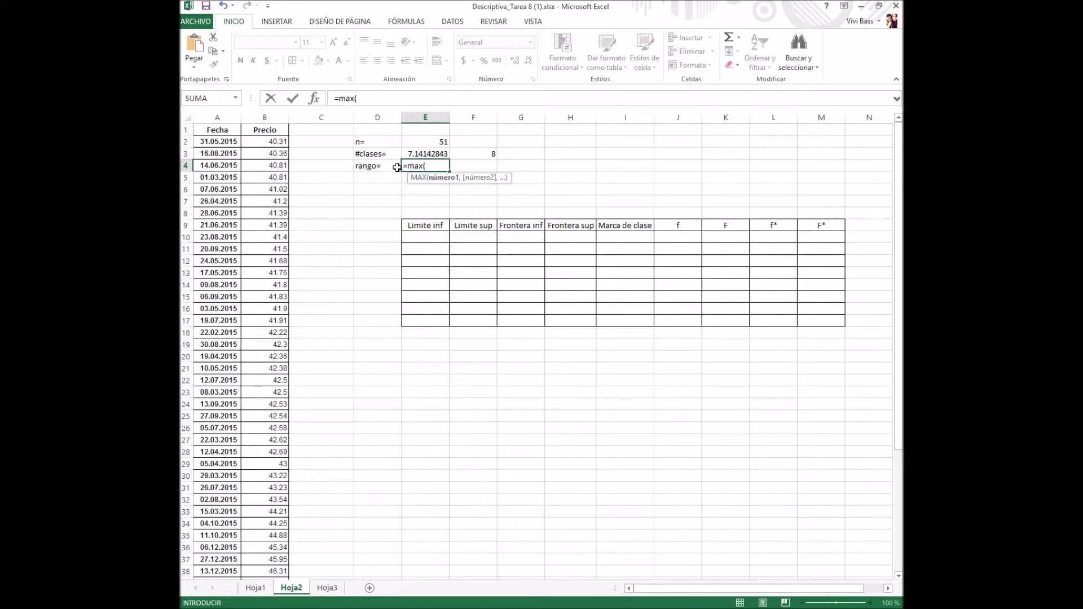
left_click(272, 140)
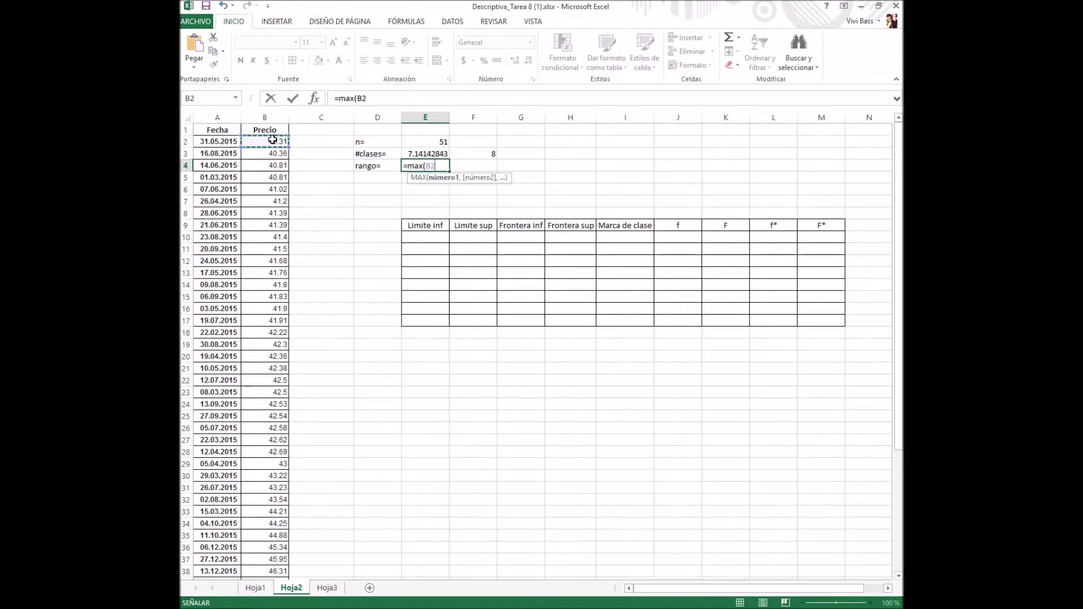
key("ctrl+shift+Down")
left_click(390, 95)
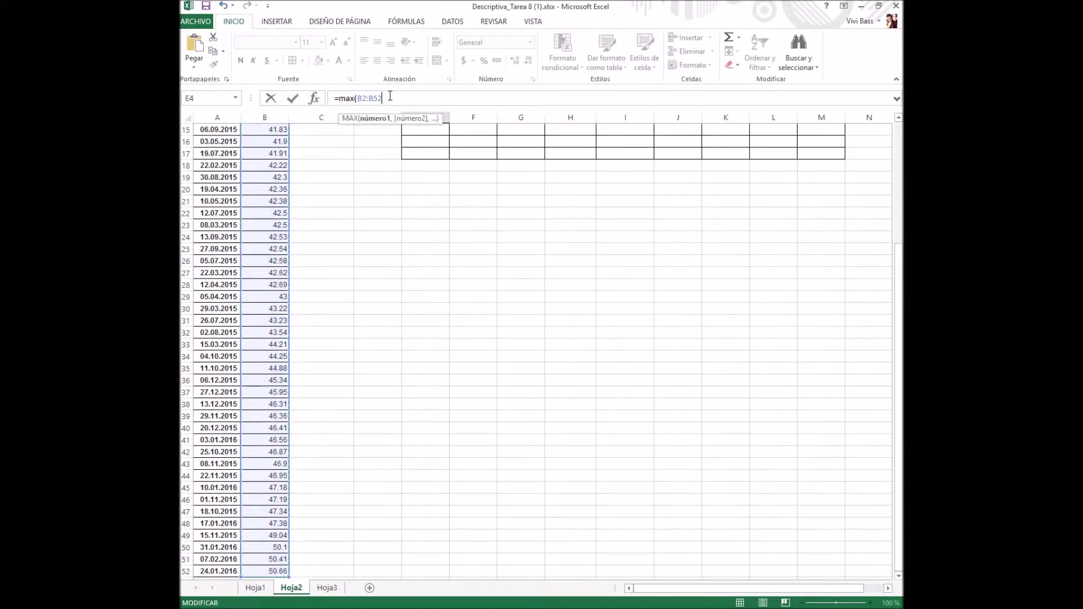
type("-min(")
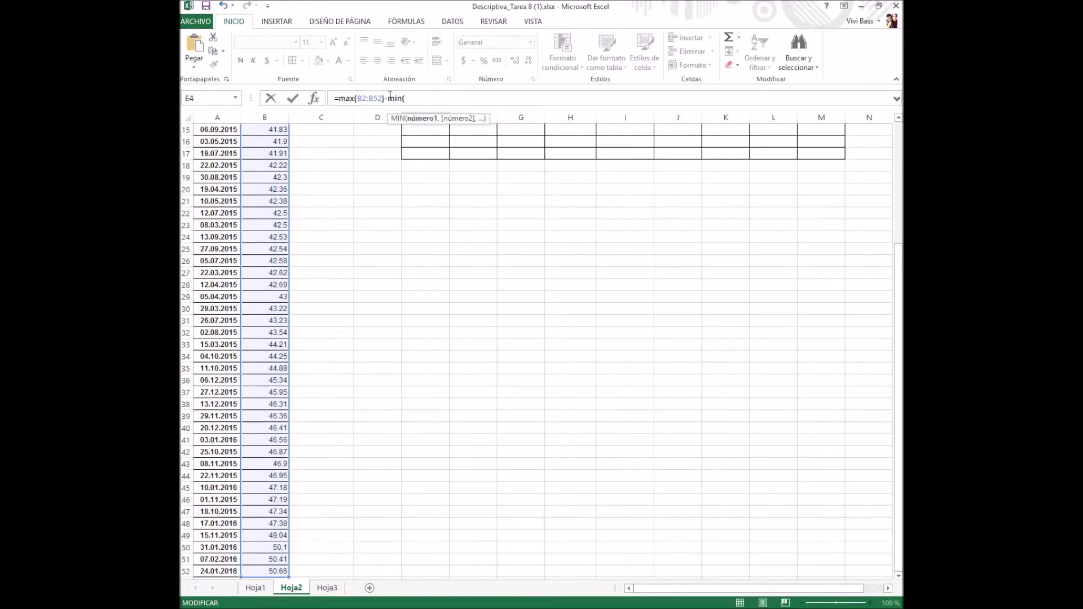
left_click_drag(357, 99, 379, 98)
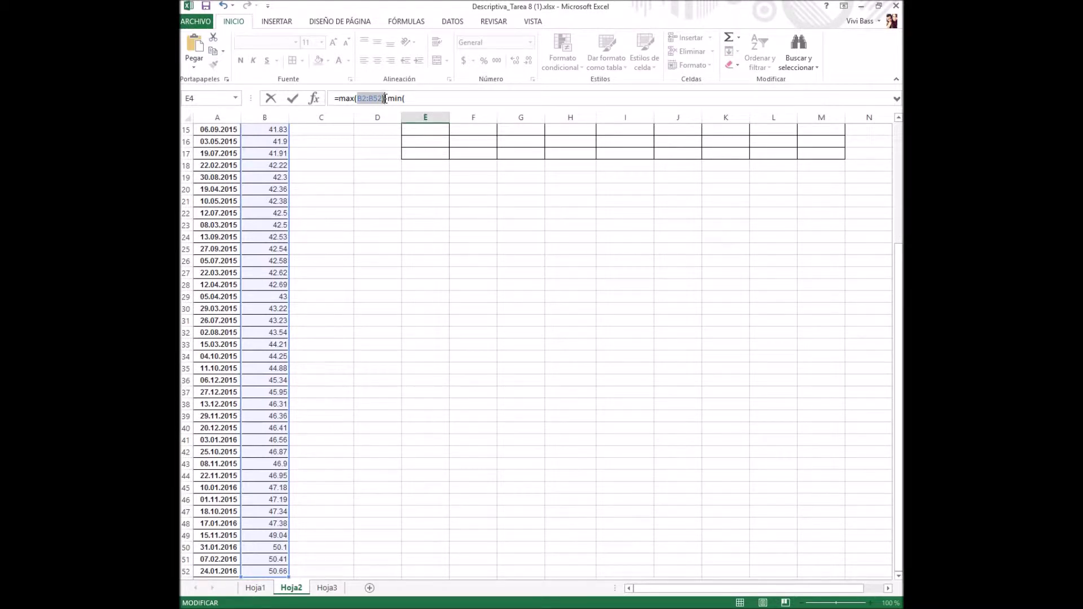
left_click(446, 97)
type("B2:B52)")
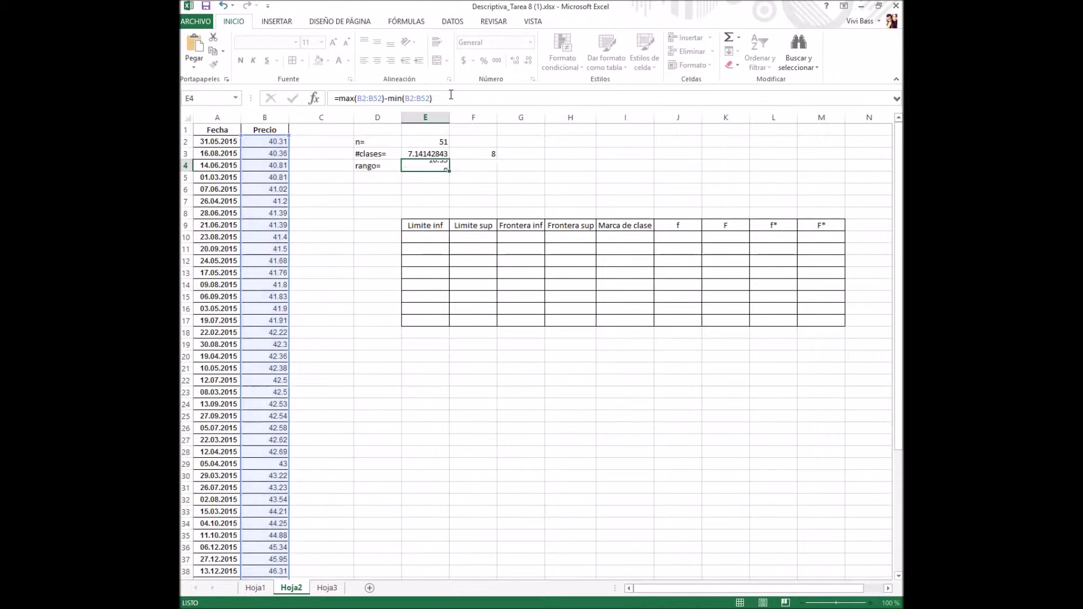
key("Return")
left_click(382, 178)
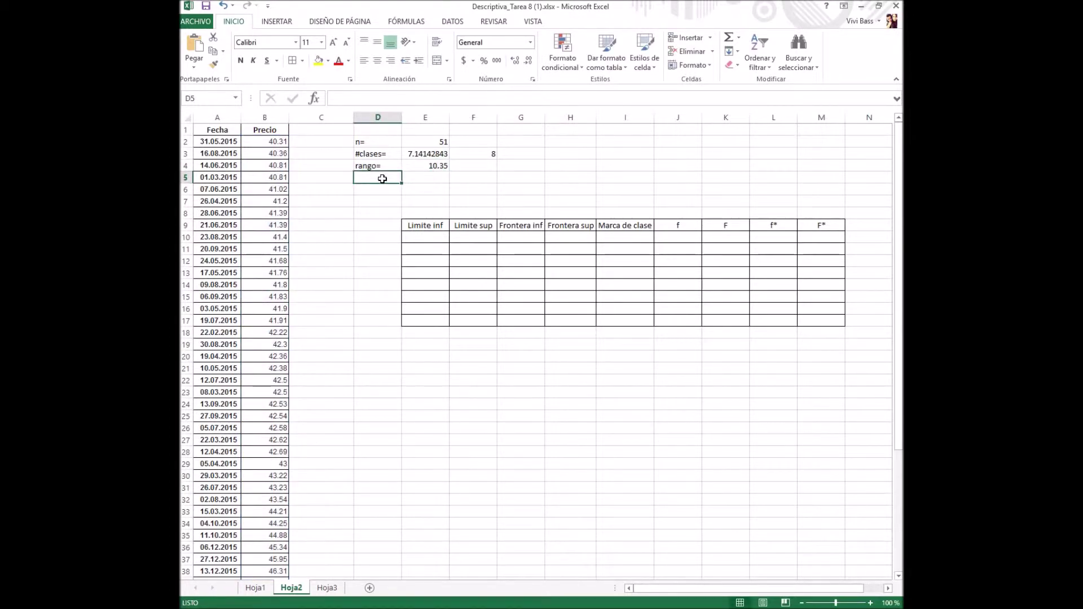
Add a "c=" row in D5 with =E4/F3 in E5 and the rounded class width, 1.30, in F5
type("c=")
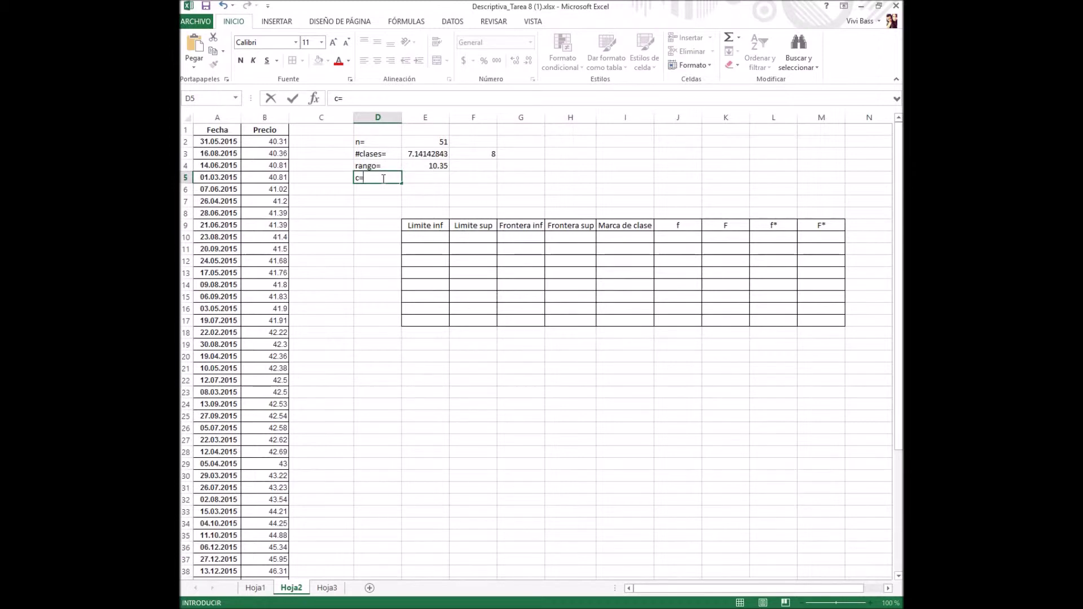
left_click(422, 178)
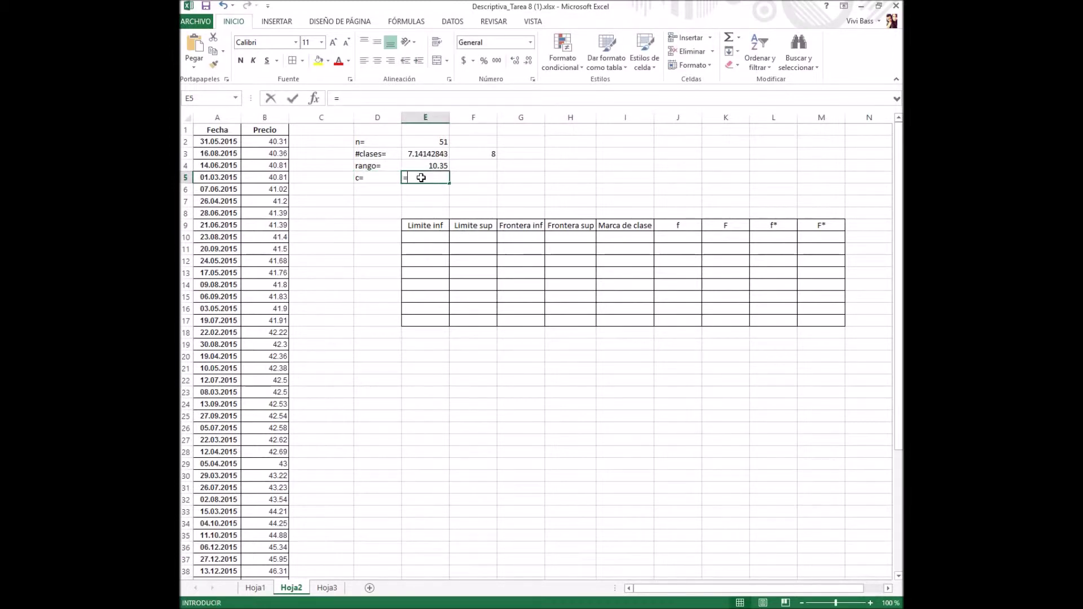
type("=")
left_click(434, 165)
left_click(399, 105)
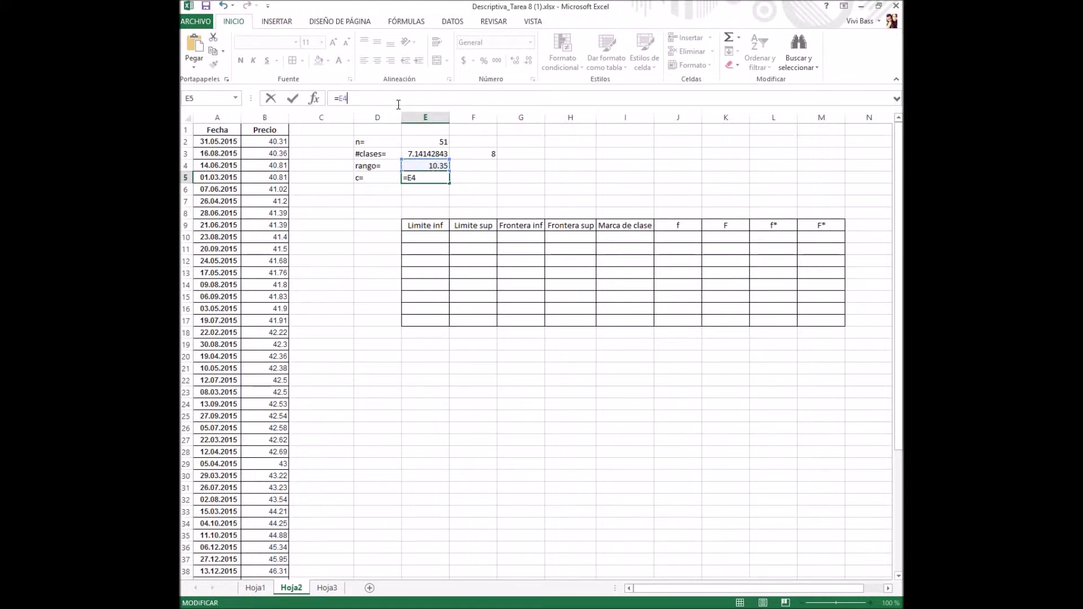
type("/")
left_click(483, 153)
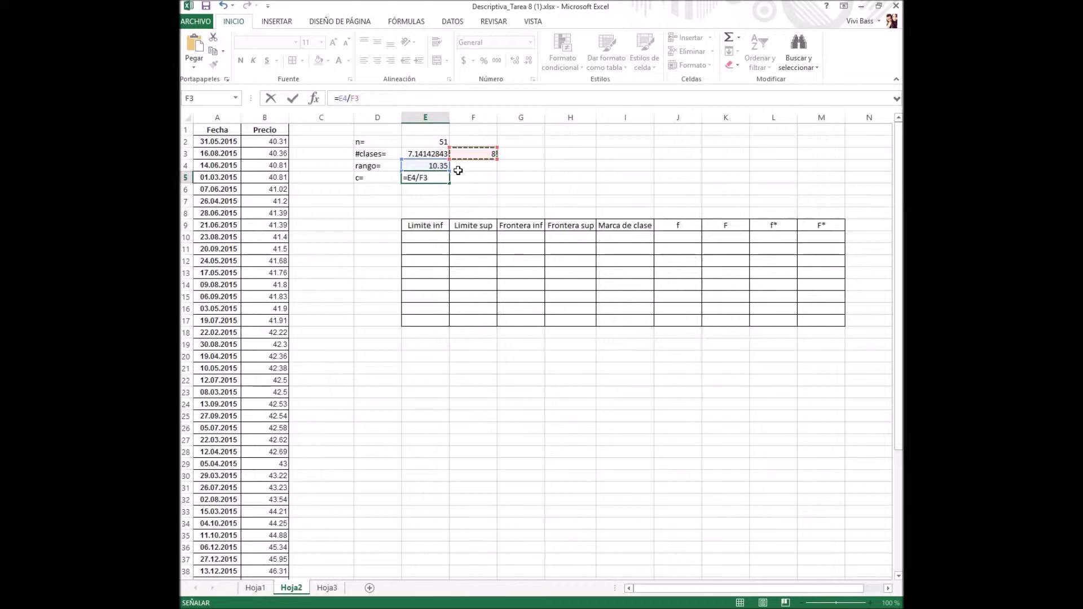
key("Return")
left_click(464, 178)
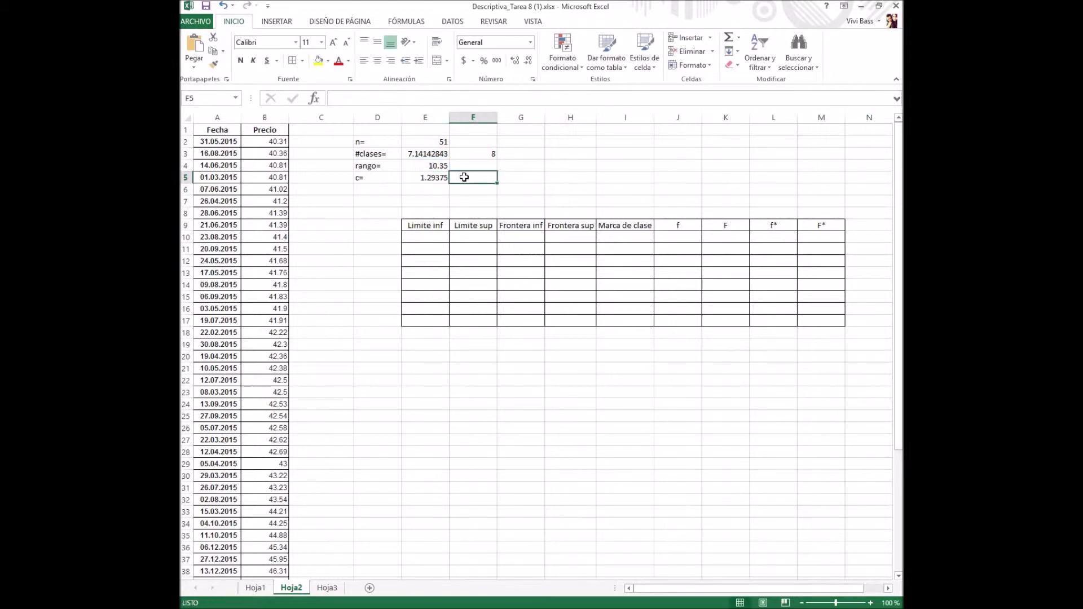
type("1.30")
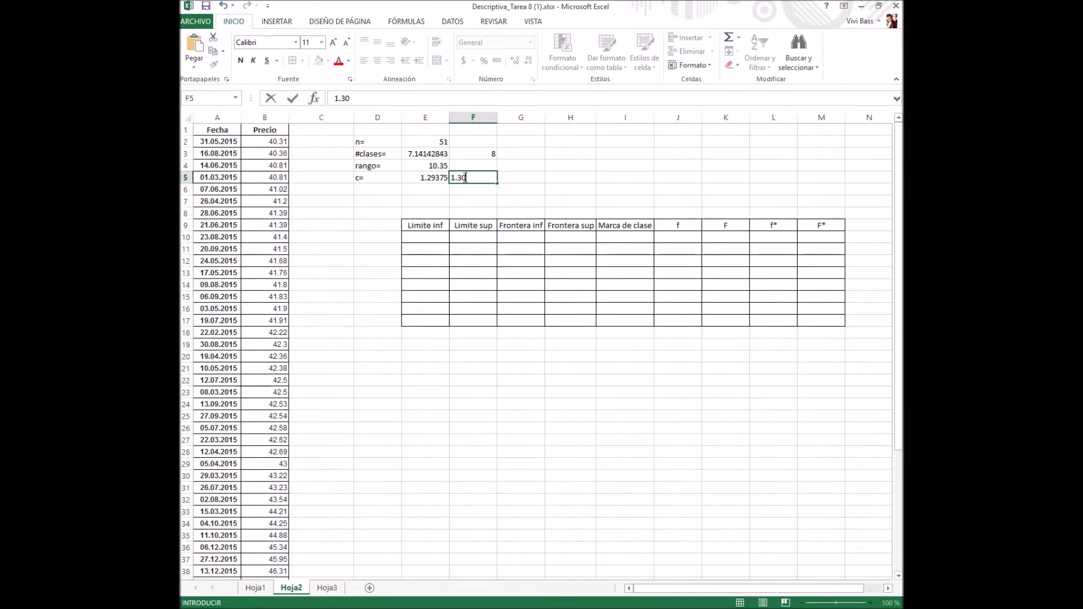
key("Return")
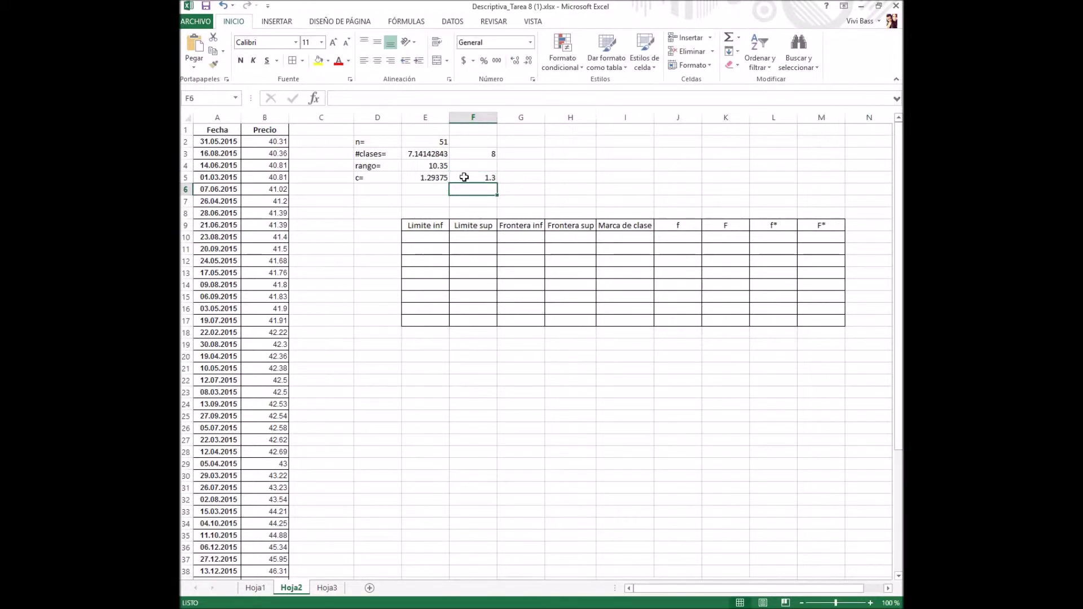
Label D6 "unidad=" and enter the measurement unit .01 in E6
left_click(365, 188)
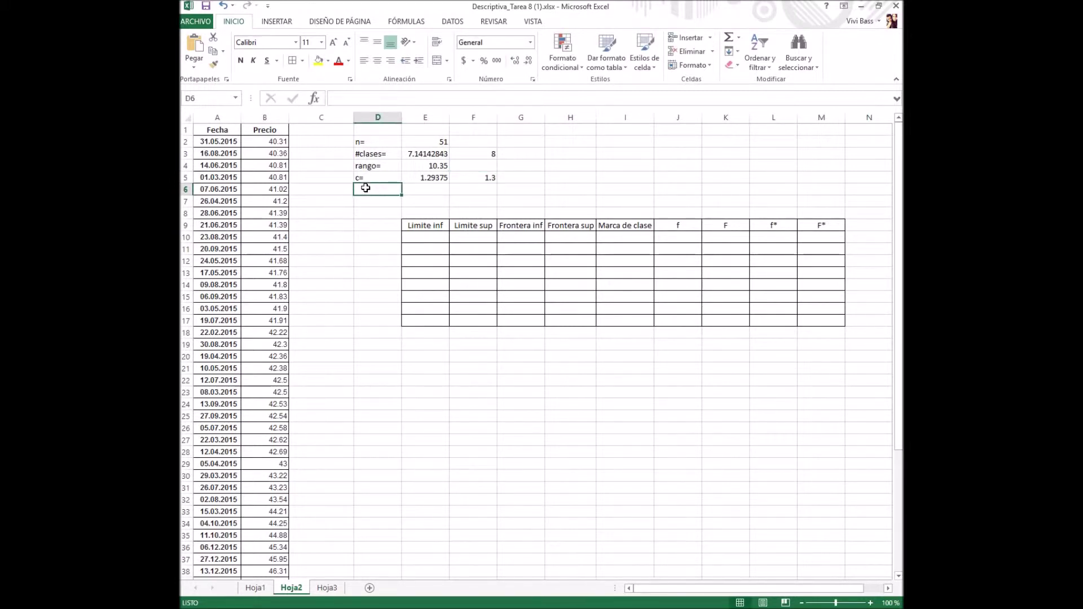
type("unidad=")
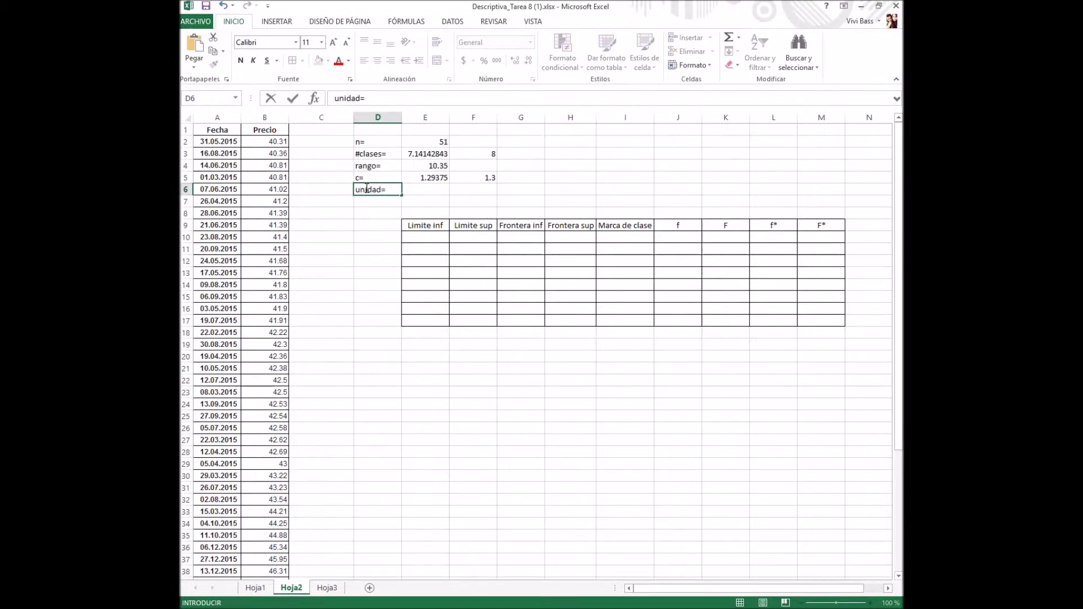
key("Tab")
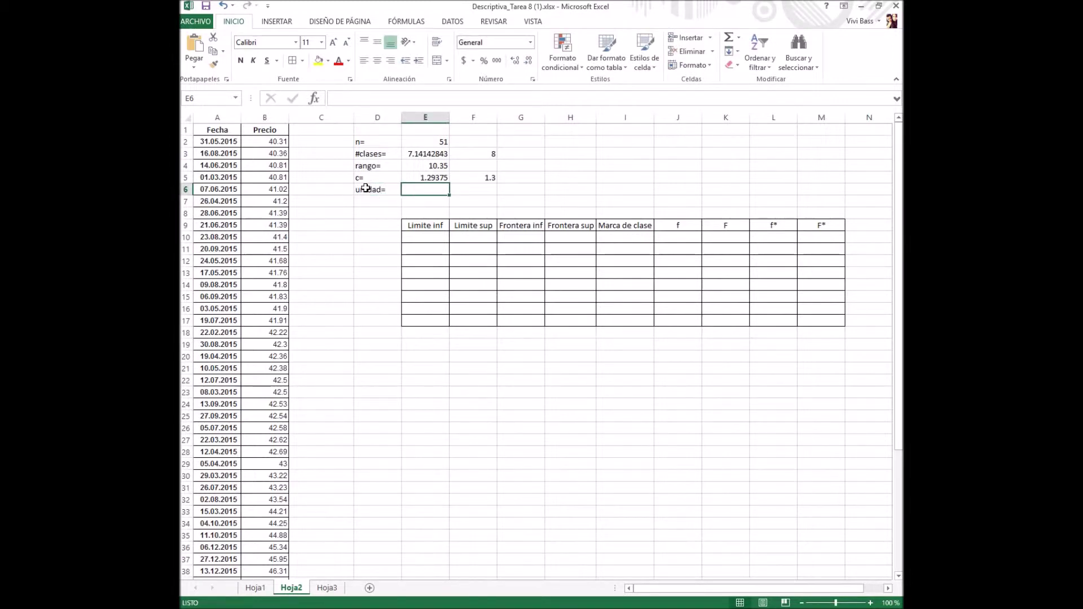
type(".0")
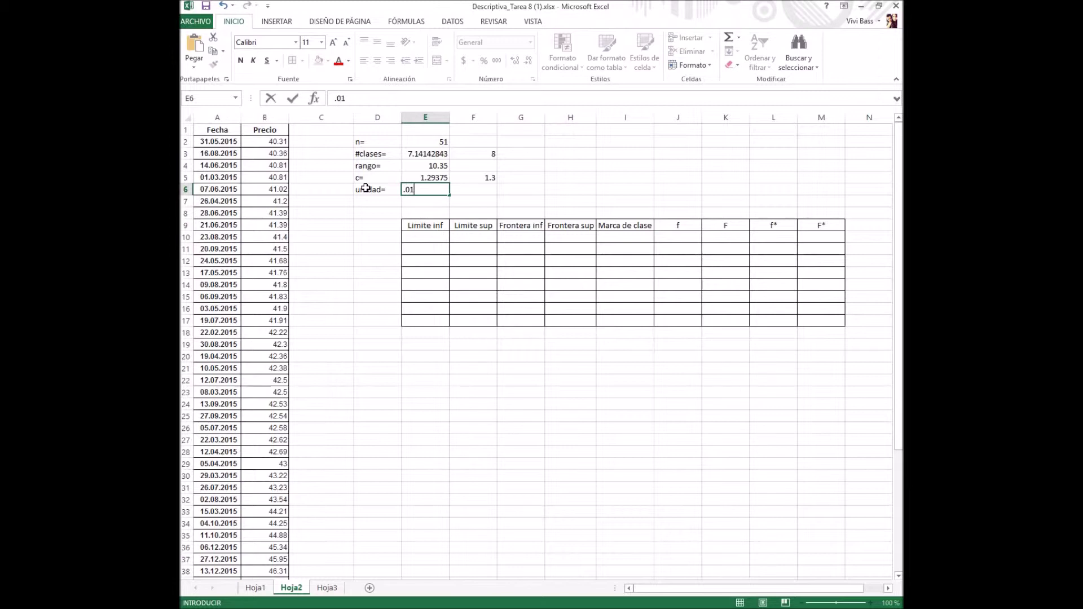
type("1")
Label D7 "media unidad" and calculate half the unit in E7 with =E6/2
left_click(364, 199)
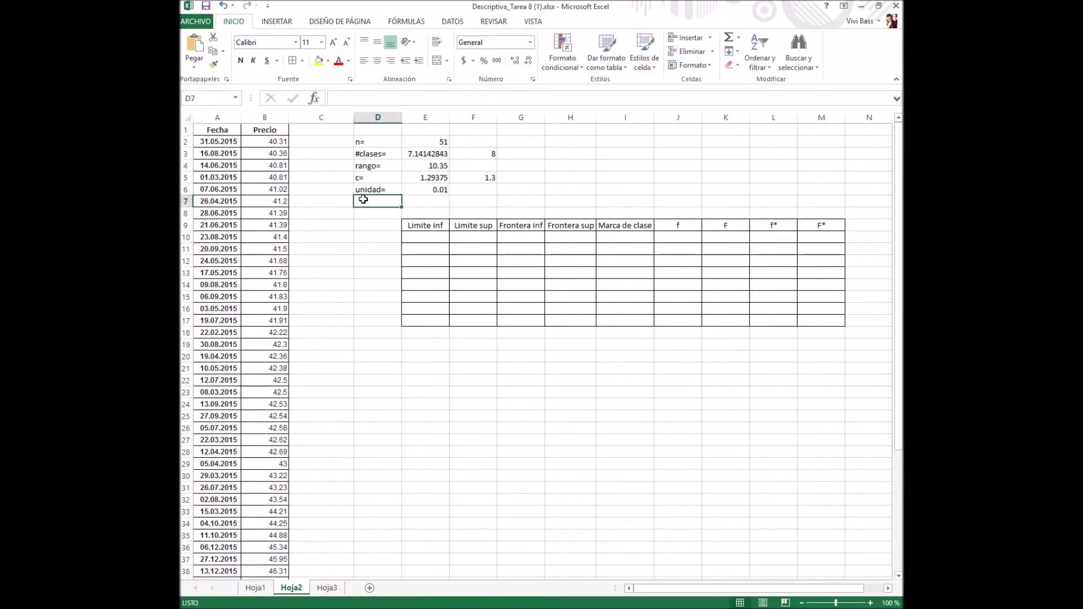
type("media un")
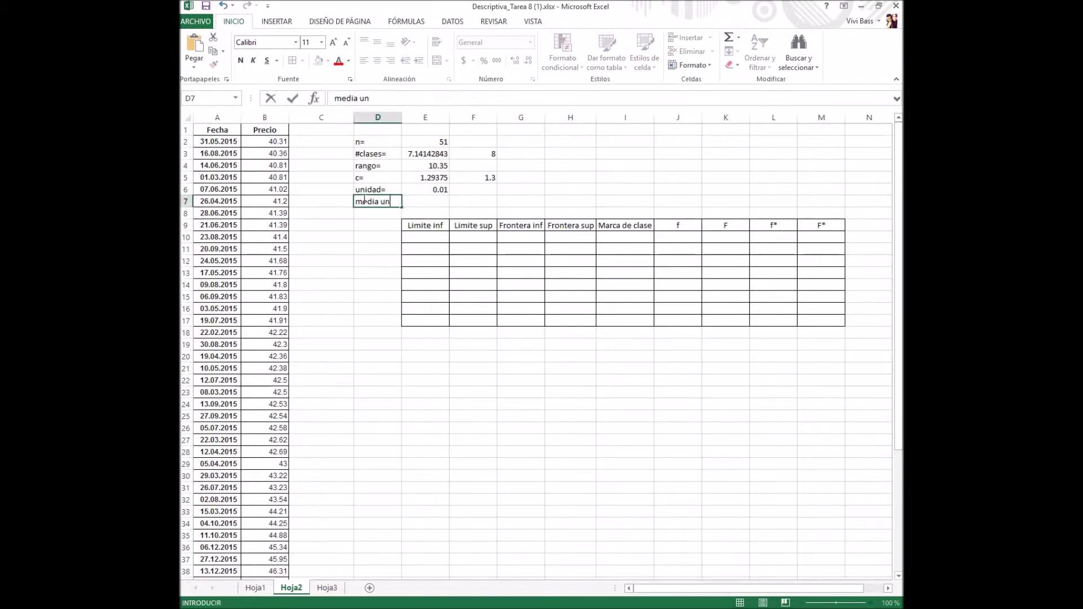
type("idad")
left_click(426, 200)
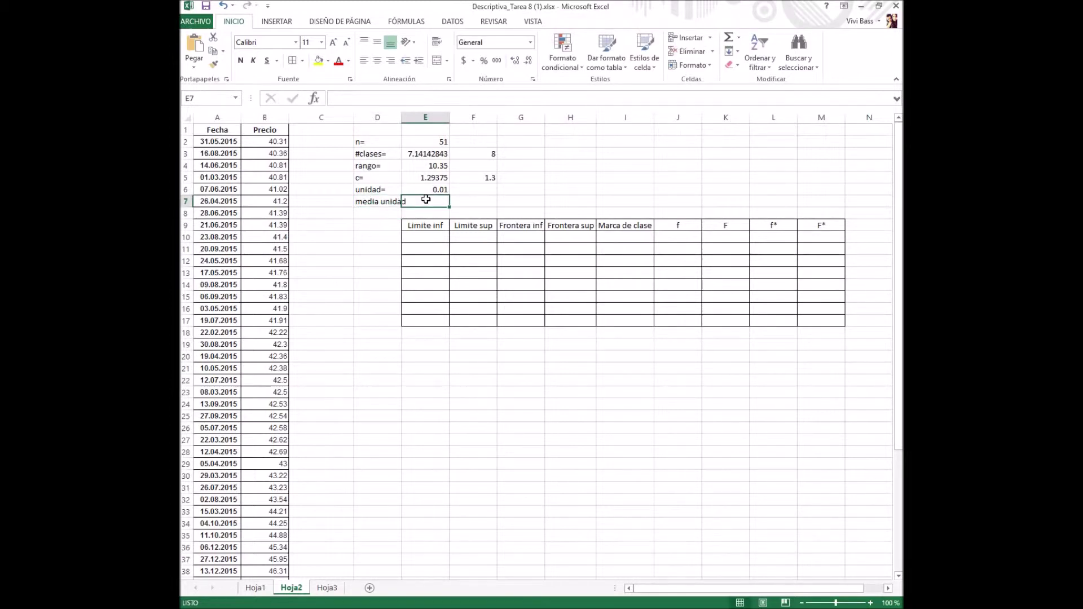
type("=")
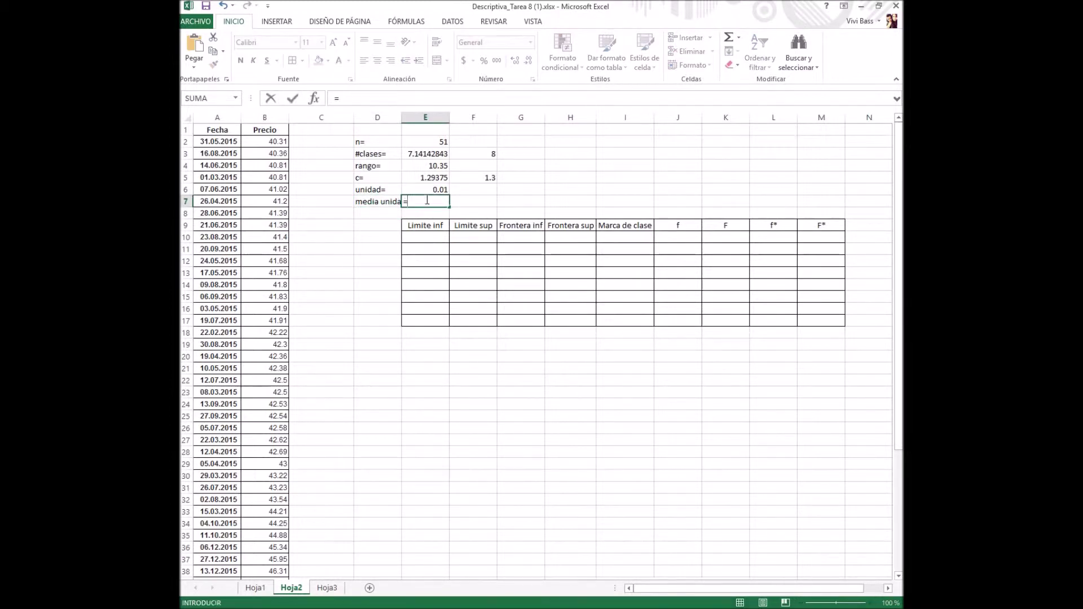
left_click(426, 189)
type("/2")
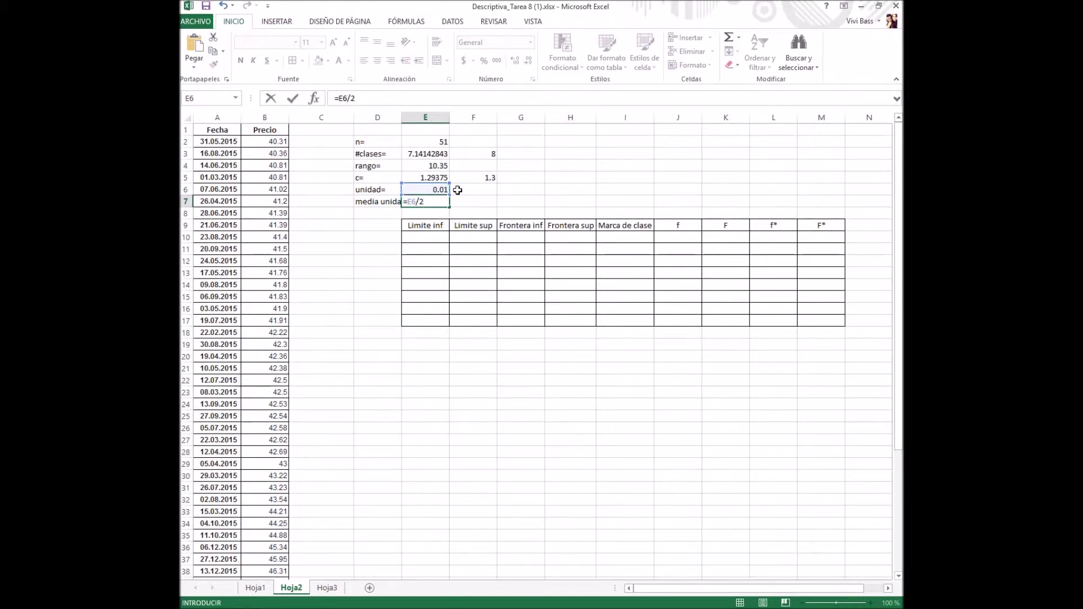
left_click(468, 201)
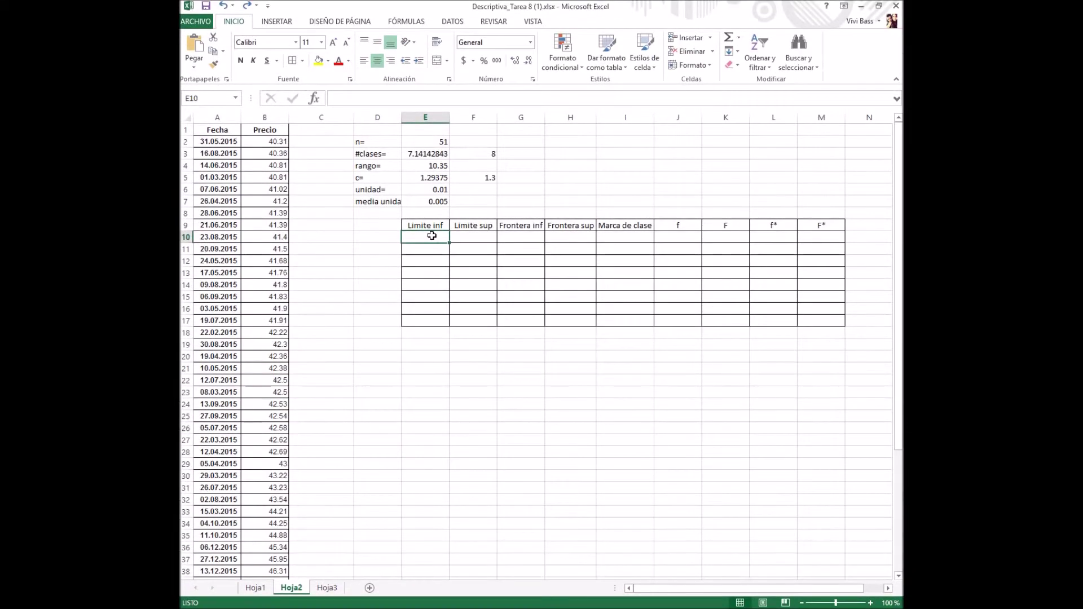
Set the first class's Limite inf in E10 to the smallest price with =B2
type("=")
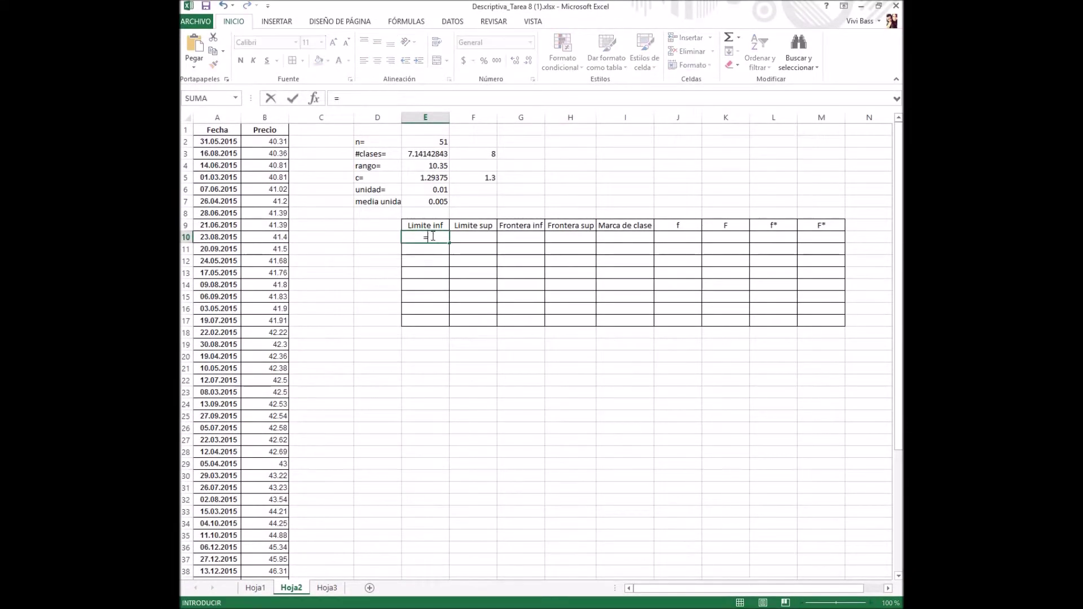
left_click(278, 141)
key("Return")
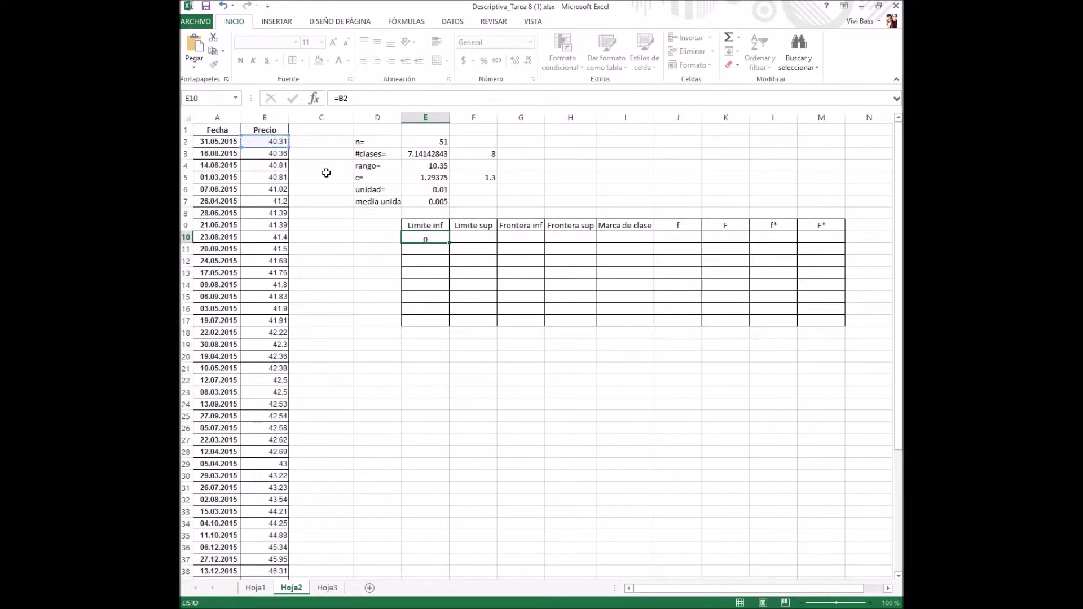
Calculate the first Frontera inf in G10 as =E10-E7, making the E7 reference absolute
left_click(510, 235)
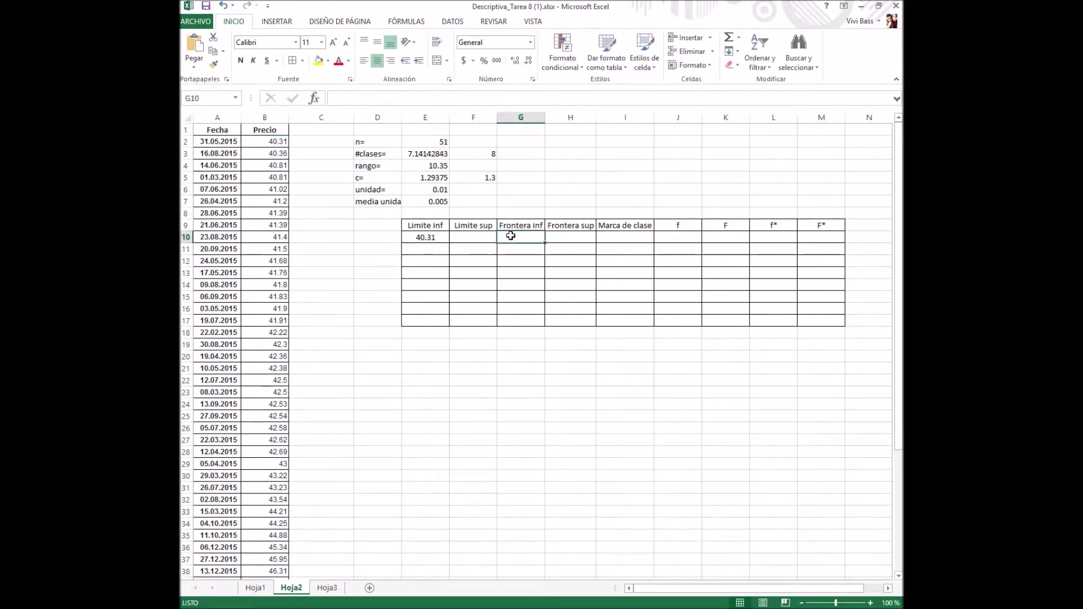
type("=")
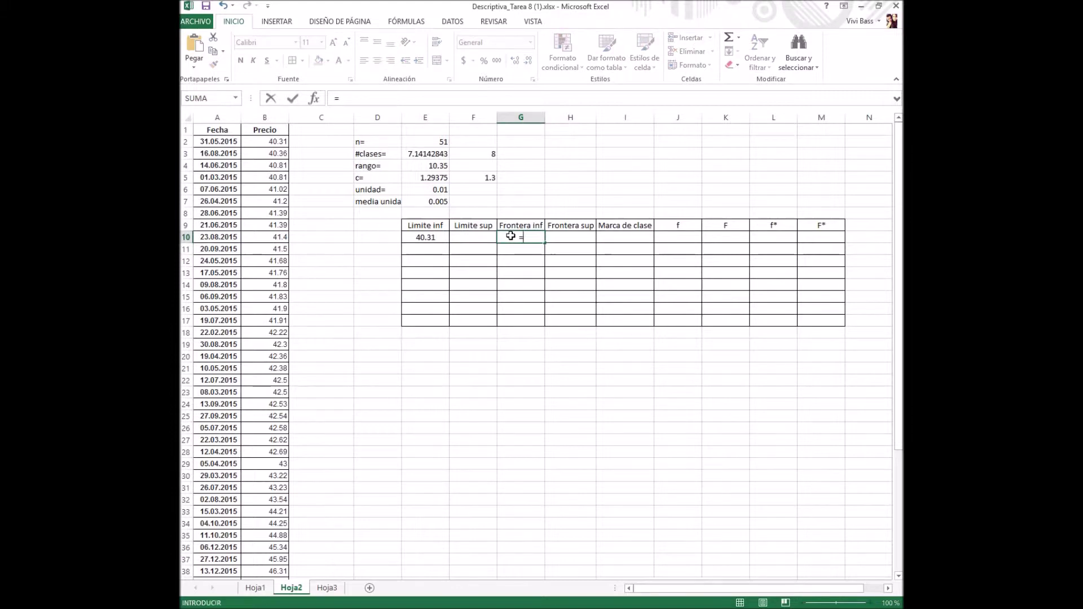
left_click(432, 238)
type("-")
left_click(437, 203)
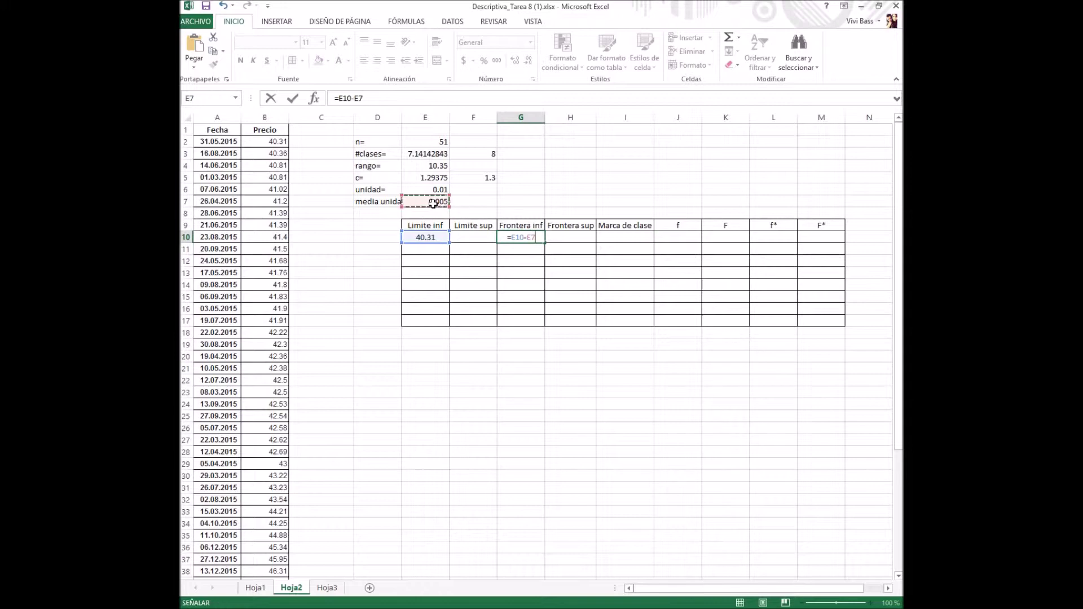
left_click(359, 97)
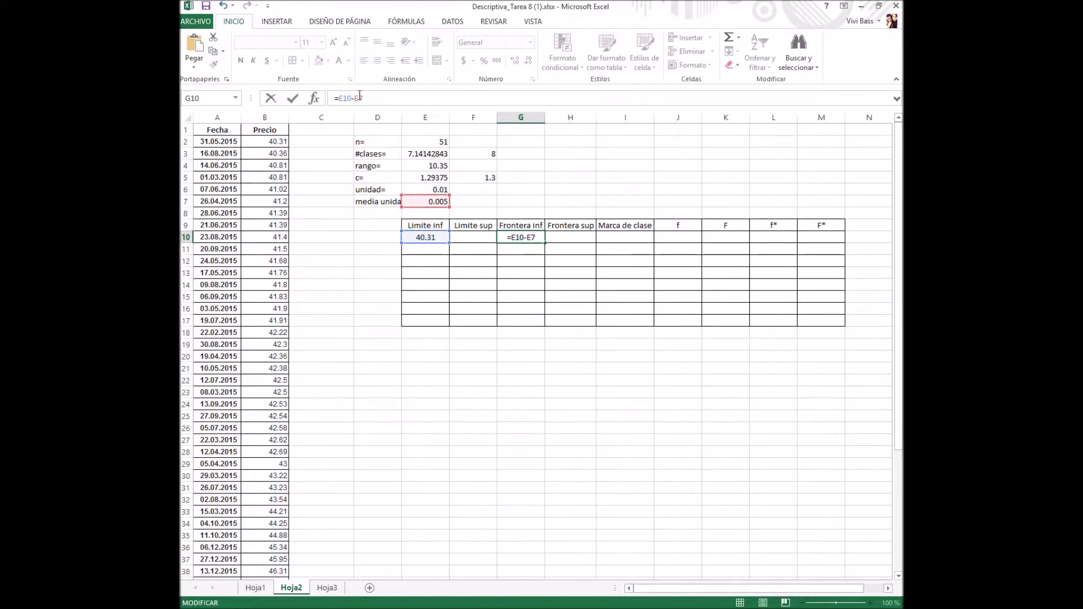
key("F4")
key("Return")
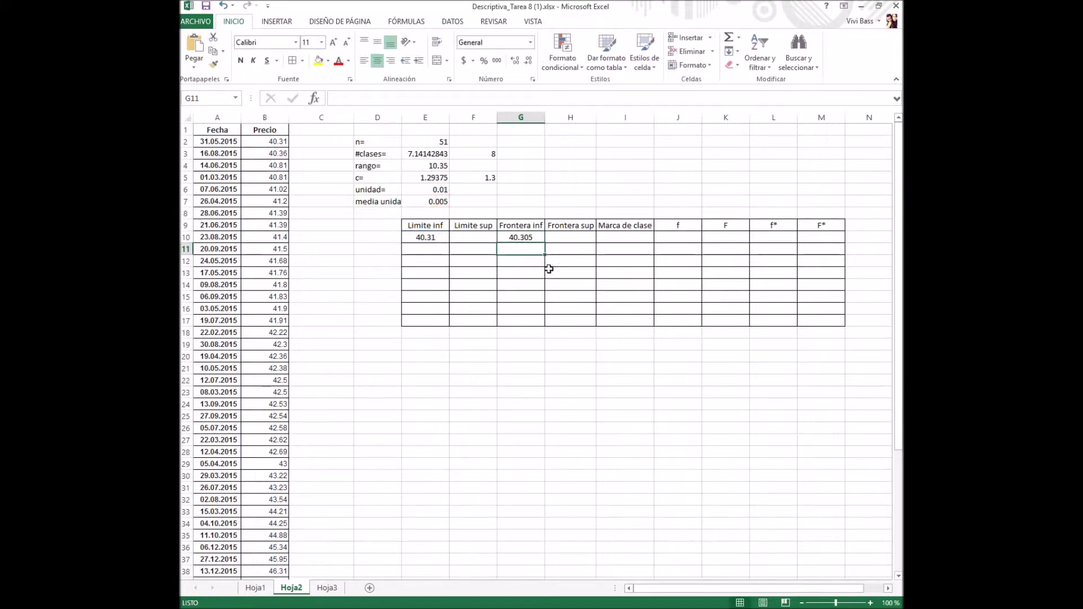
Calculate the first Frontera sup in H10 as =G10+F5, making the F5 class width reference absolute
left_click(560, 240)
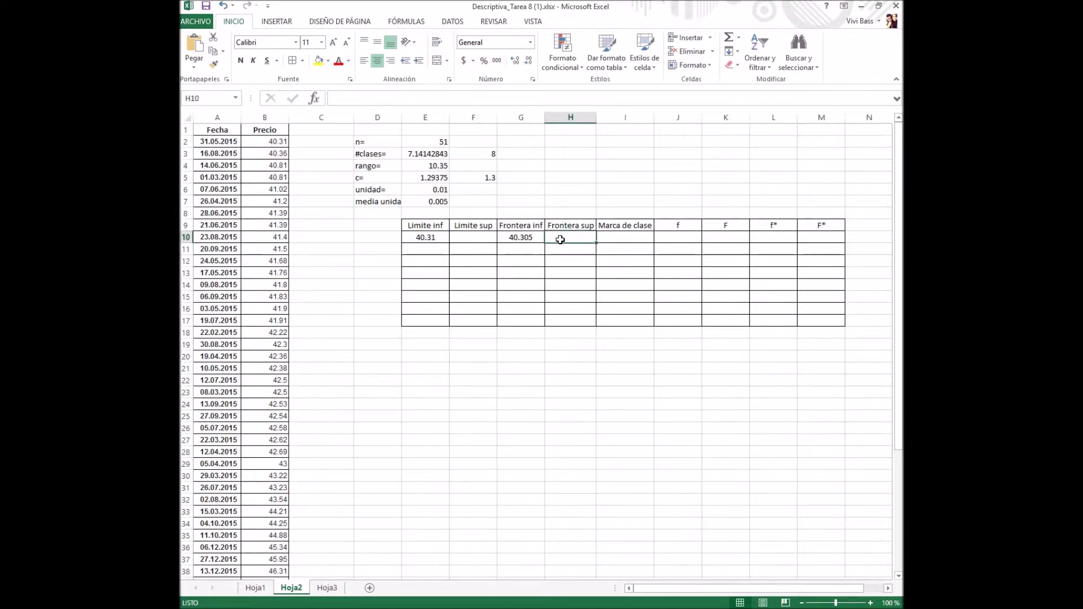
type("=")
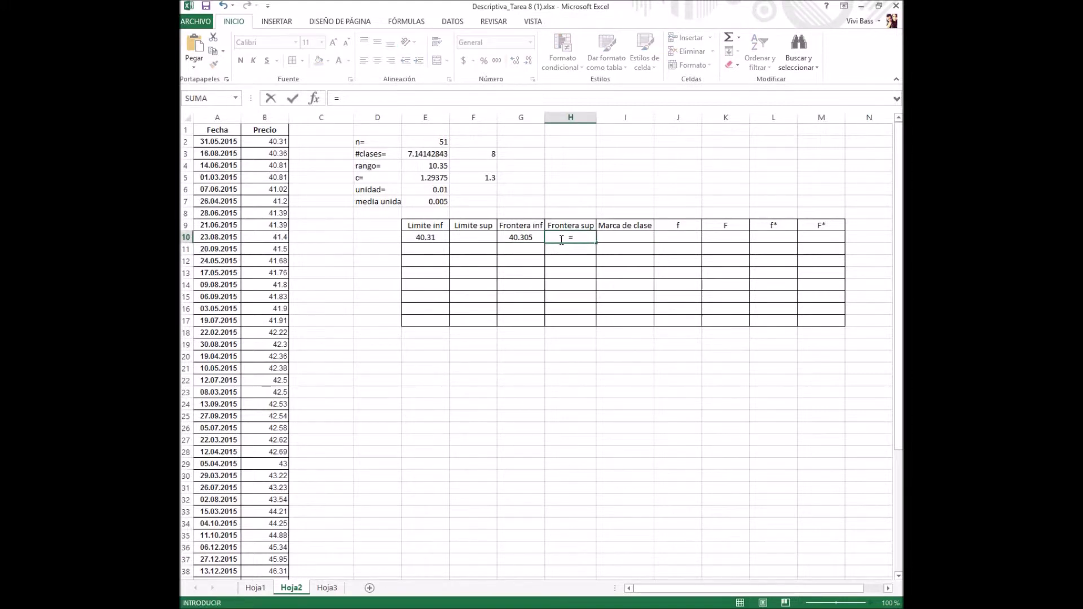
left_click(525, 237)
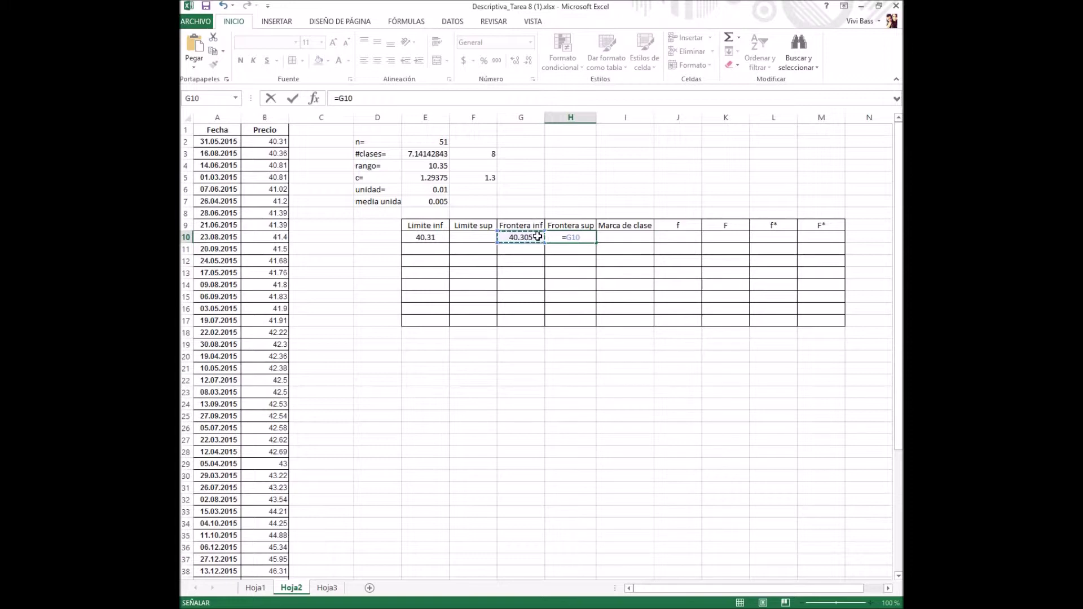
type("+")
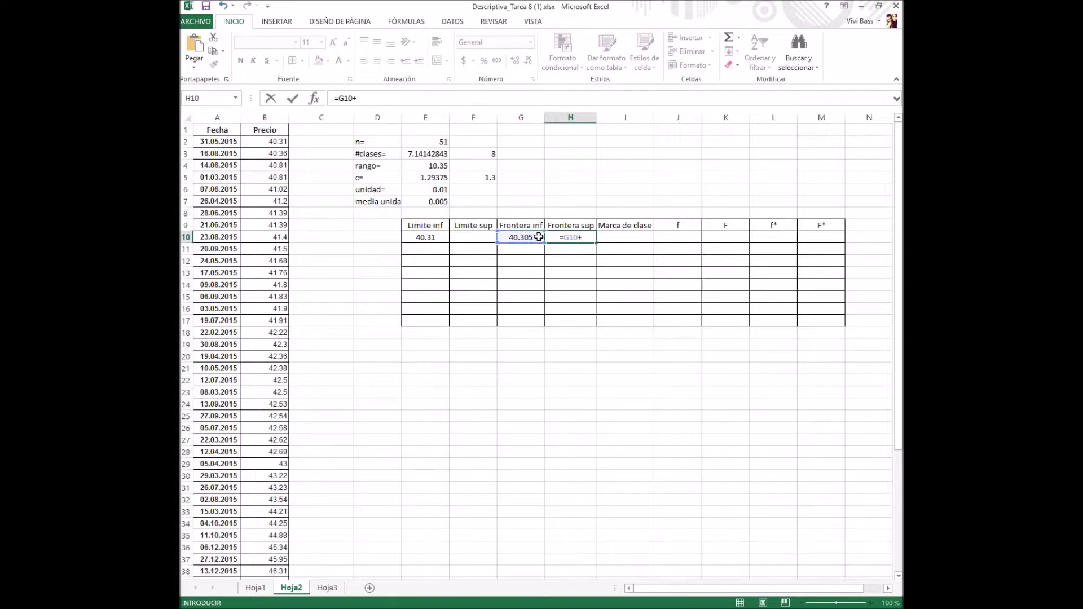
left_click(488, 177)
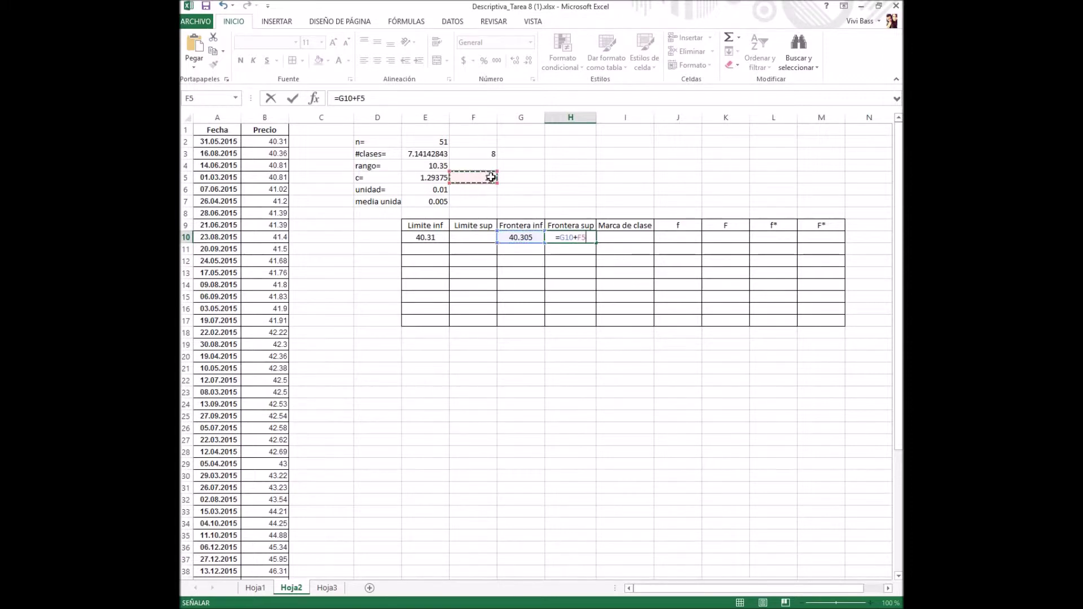
left_click(360, 98)
key("F4")
key("Return")
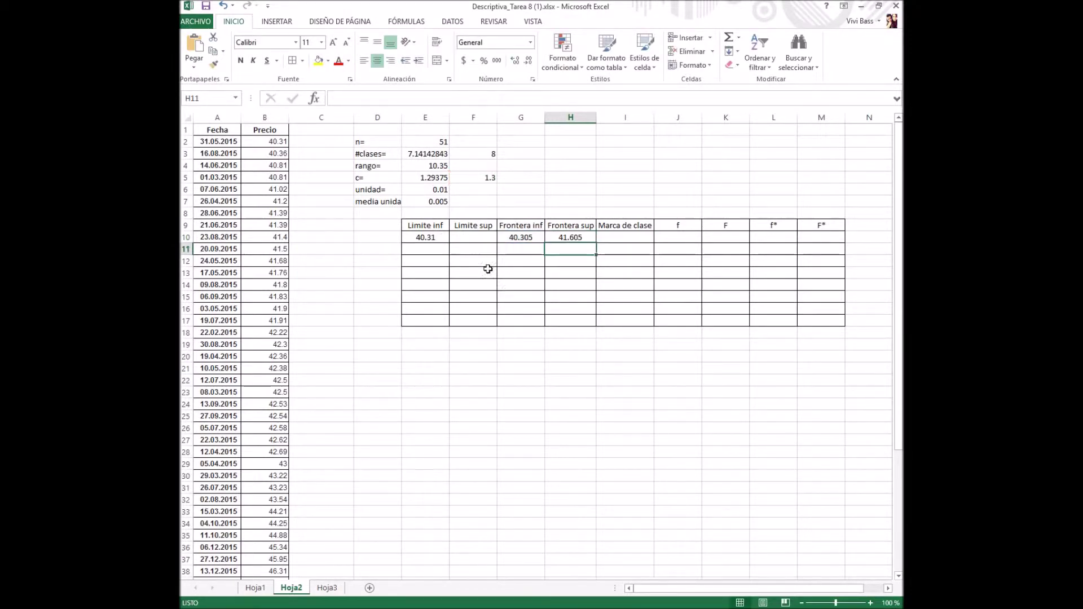
Calculate the first Limite sup in F10 as =H10-E7, making the E7 half-unit reference absolute
left_click(478, 238)
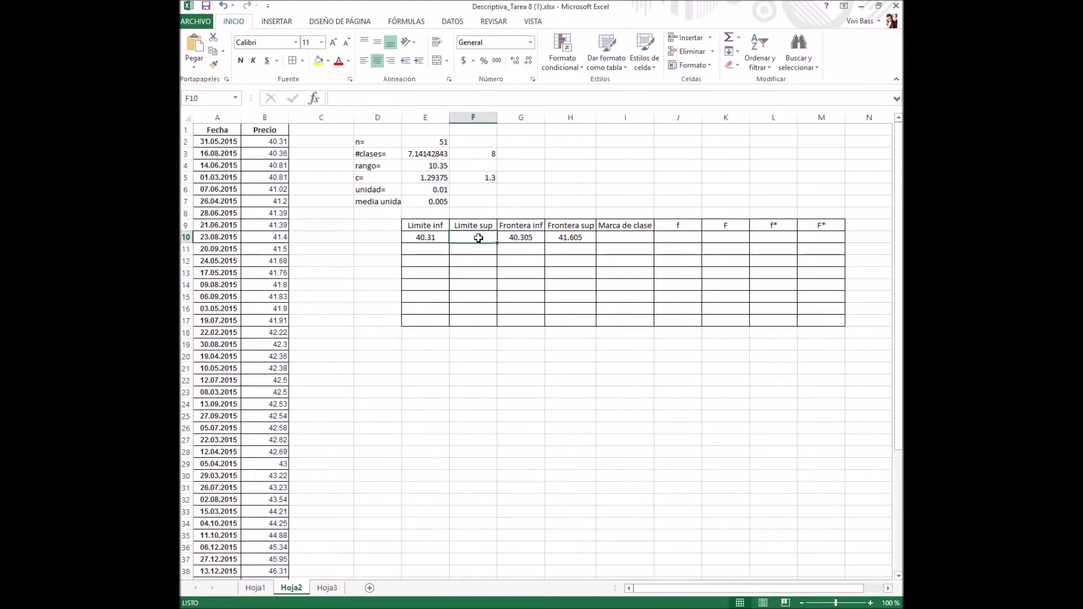
type("=")
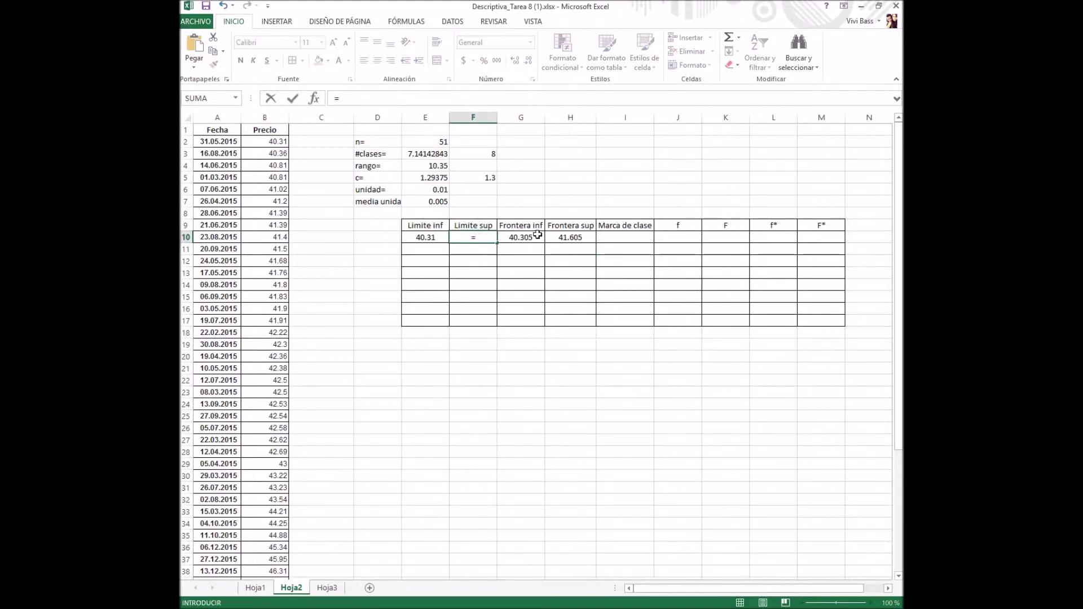
left_click(556, 238)
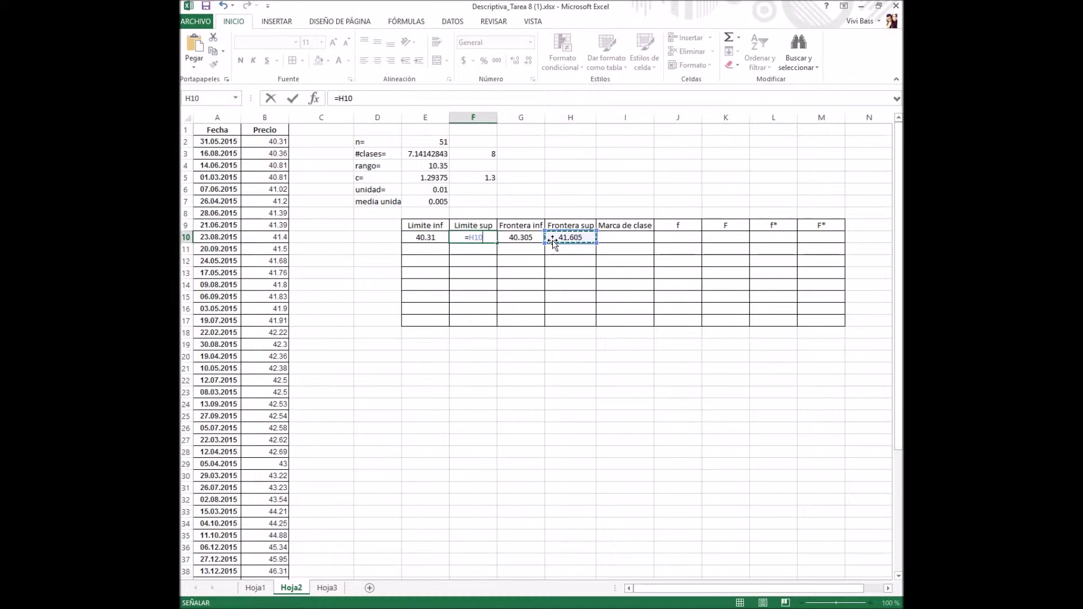
type("-")
left_click(432, 201)
left_click(362, 99)
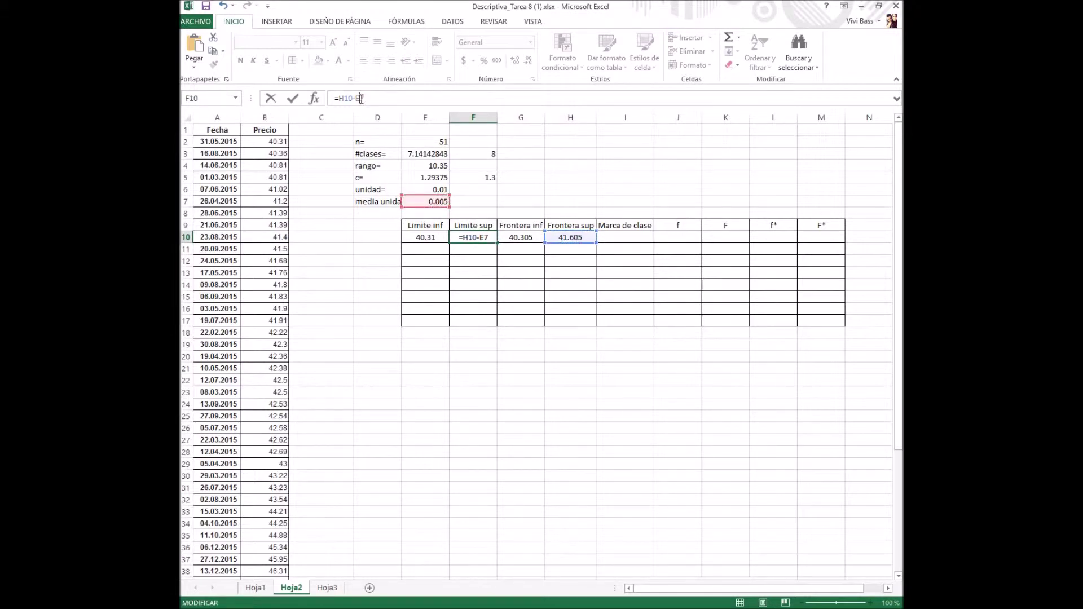
key("F4")
key("Return")
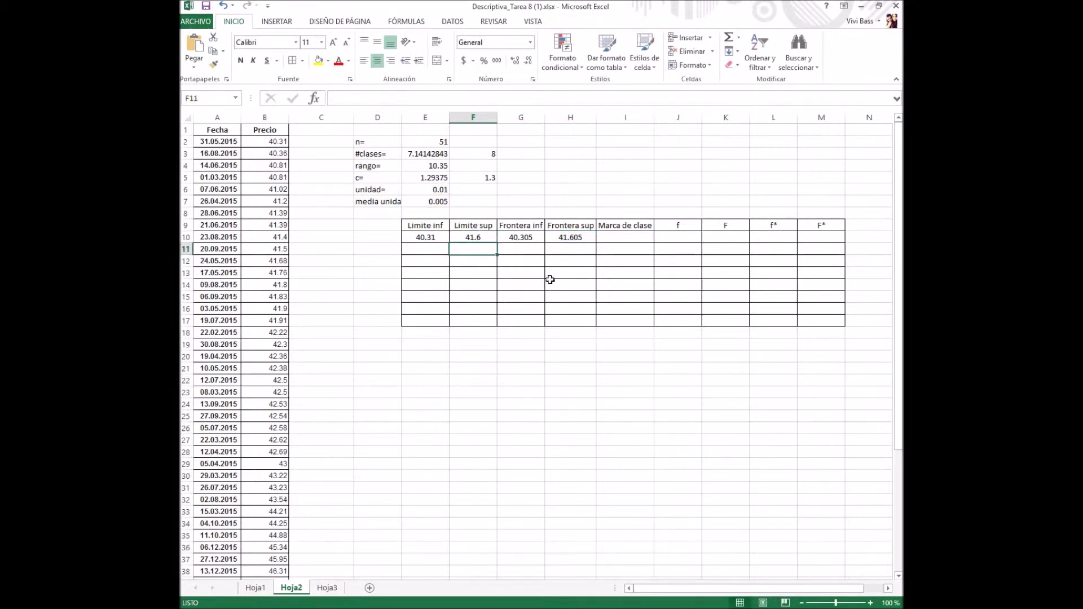
Set the second class's Frontera inf in G11 to the previous Frontera sup with =H10
left_click(533, 250)
type("=")
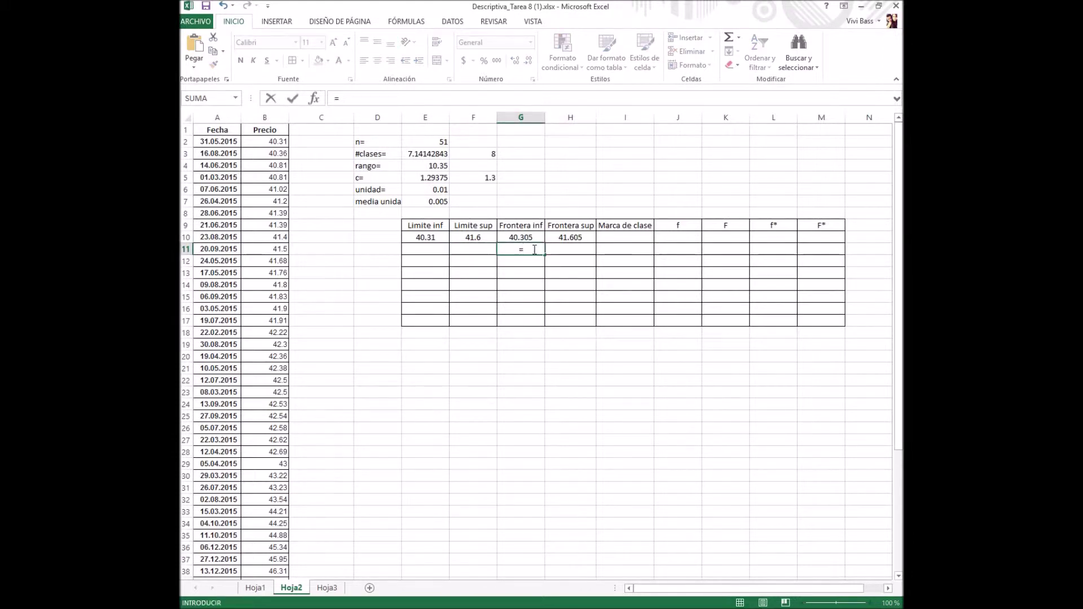
left_click(566, 238)
key("Return")
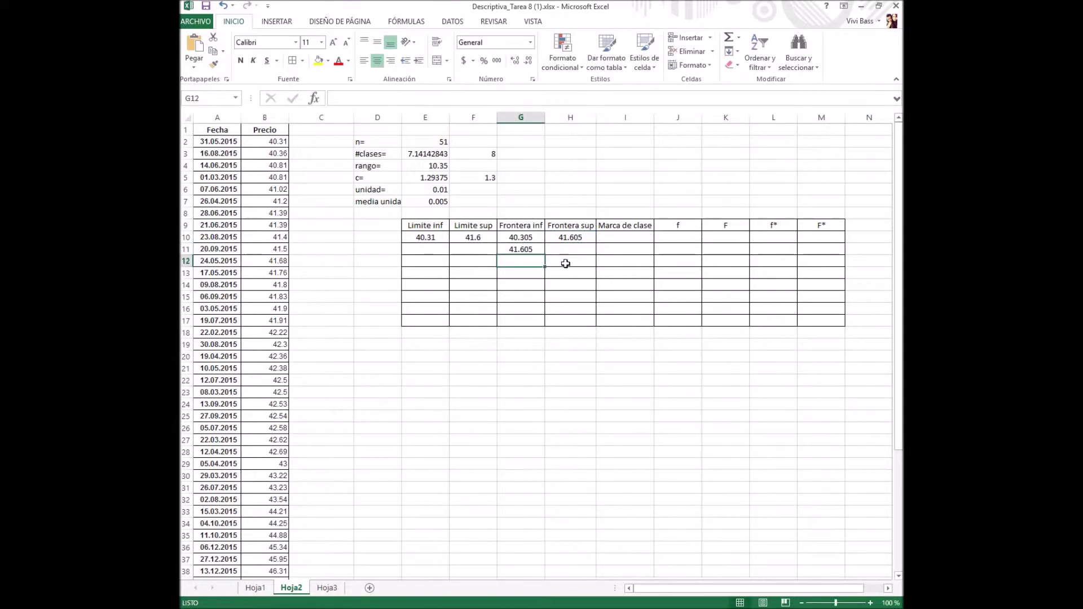
Calculate the second Limite inf in E11 as =G11+E7, making the E7 half-unit reference absolute
left_click(430, 252)
type("=")
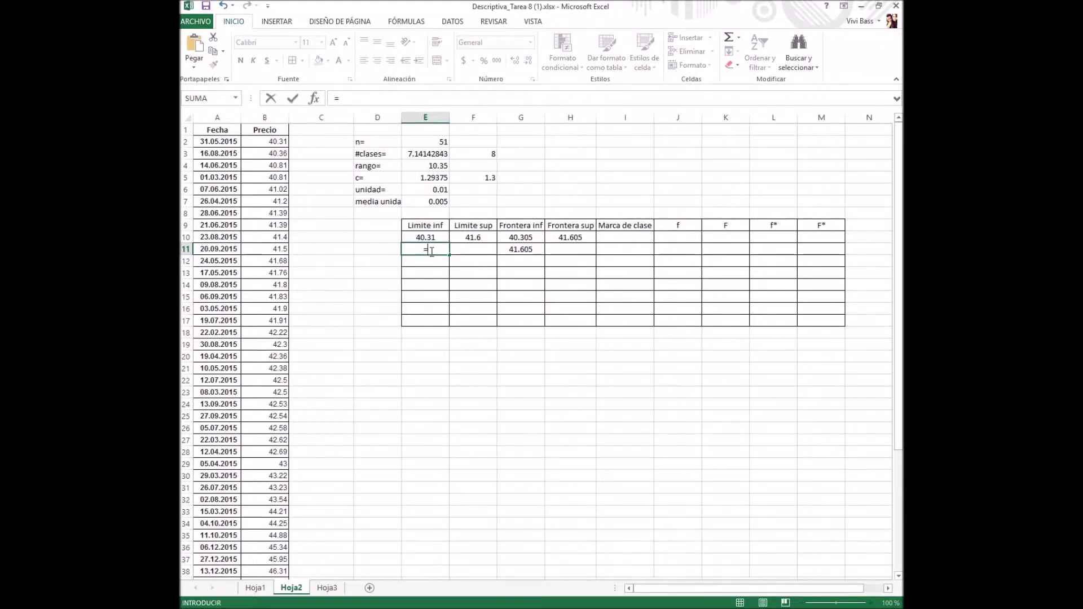
left_click(524, 249)
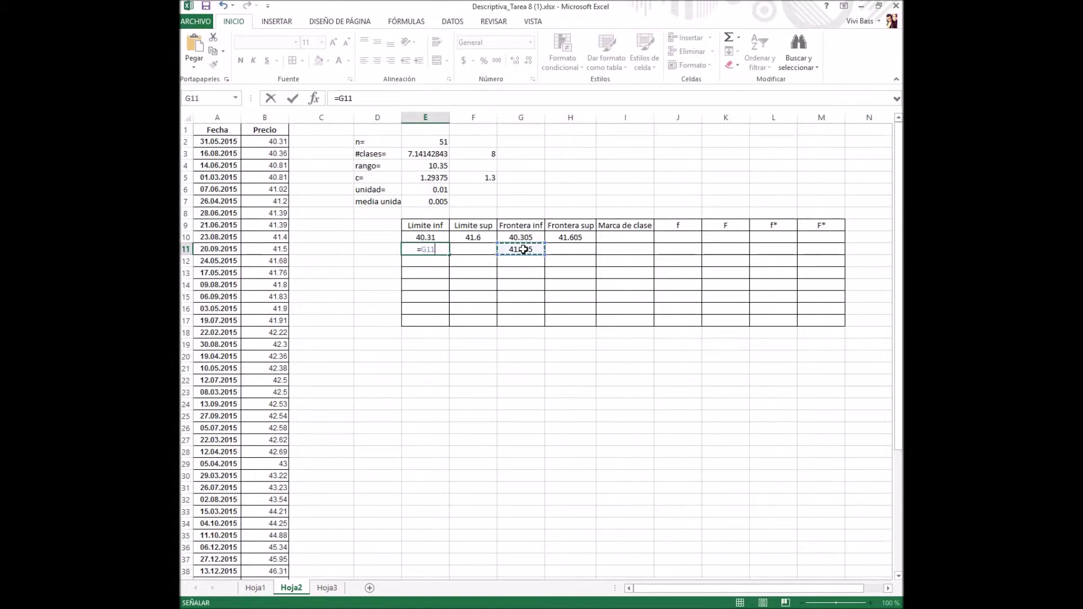
type("+")
left_click(443, 201)
left_click(363, 100)
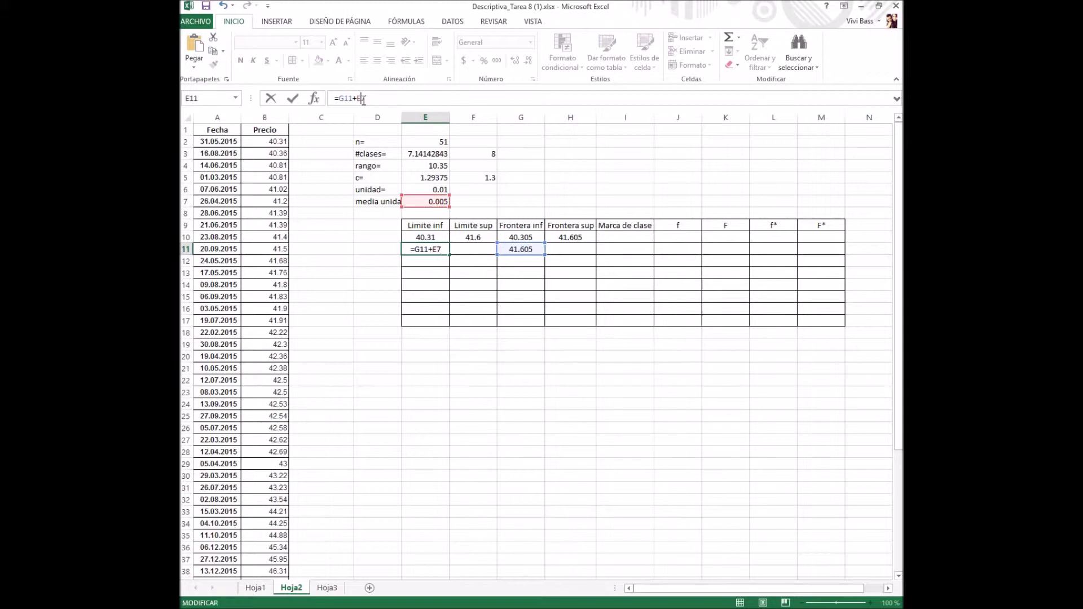
key("F4")
key("Return")
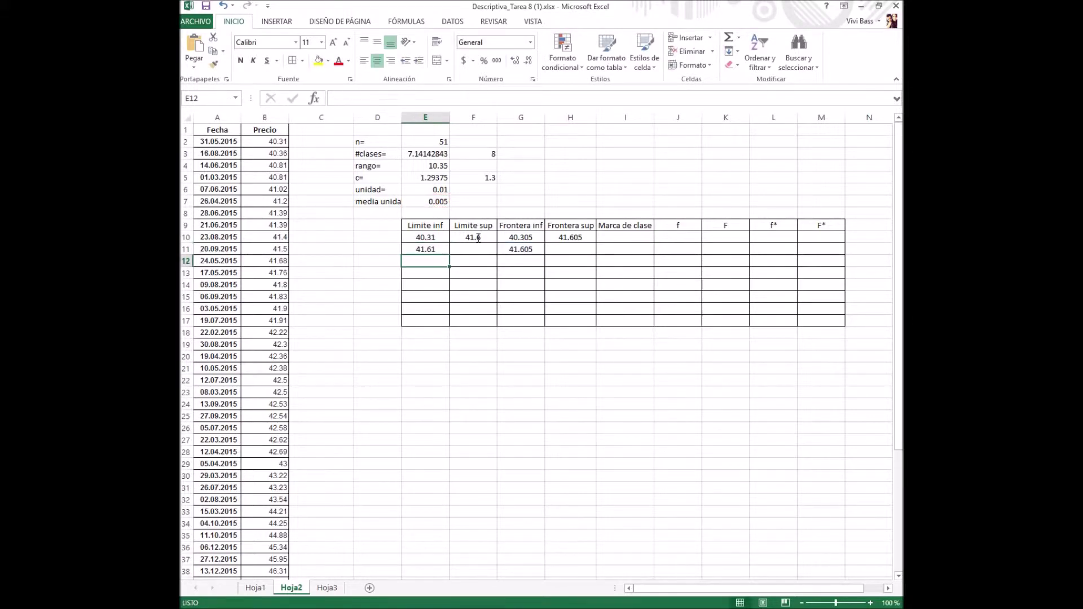
Copy the Frontera sup formula in H10 and the Limite sup formula in F10 down to row 11
left_click(564, 238)
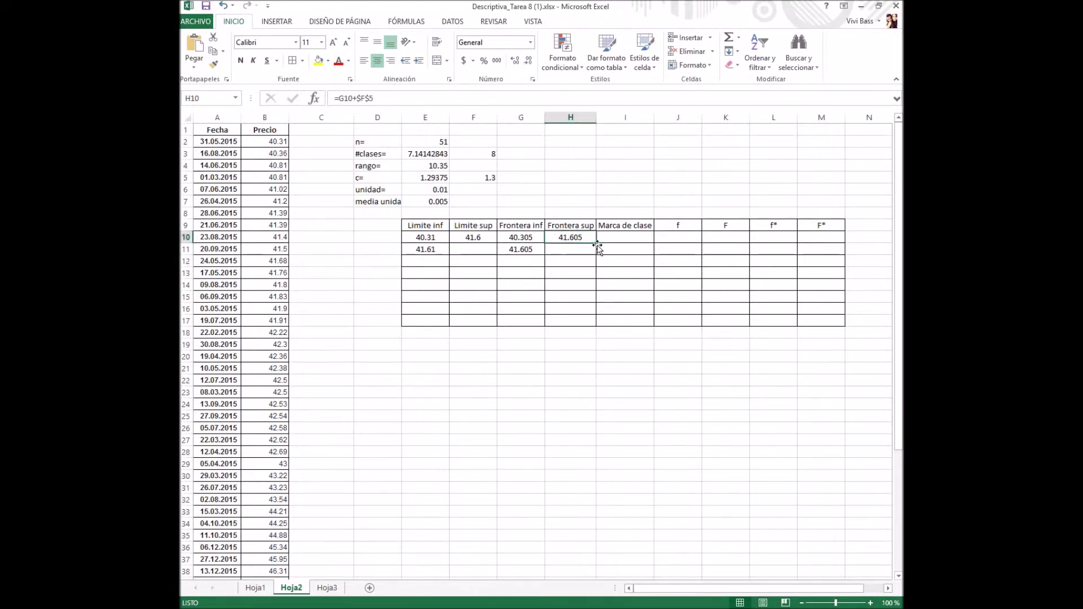
left_click_drag(597, 240, 587, 253)
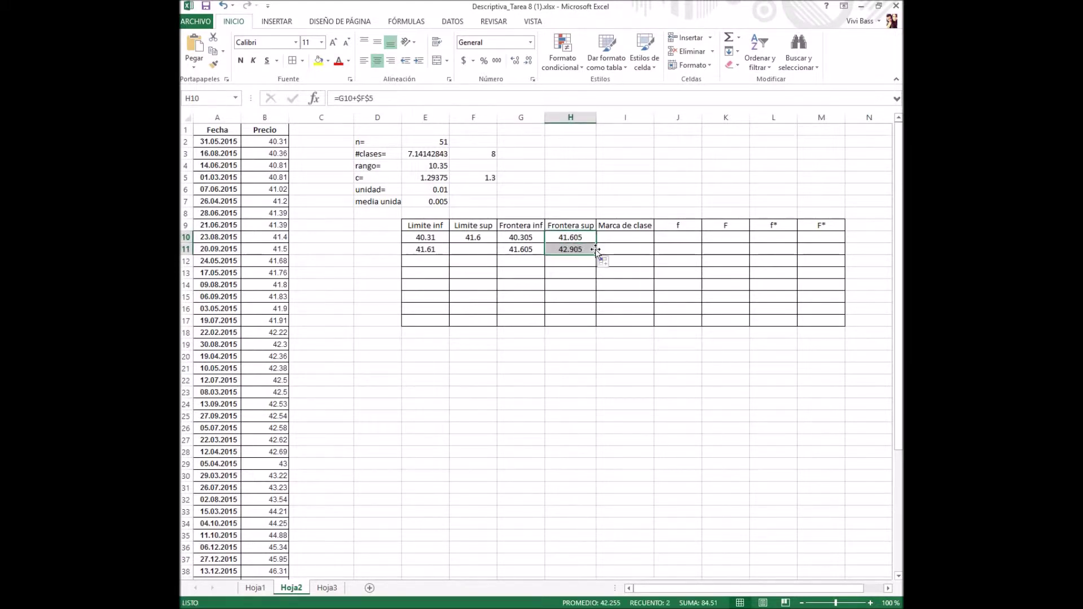
left_click(481, 237)
left_click_drag(495, 243, 494, 255)
Fill the second class's limit and boundary formulas in E11:H11 down through row 17
left_click(433, 251)
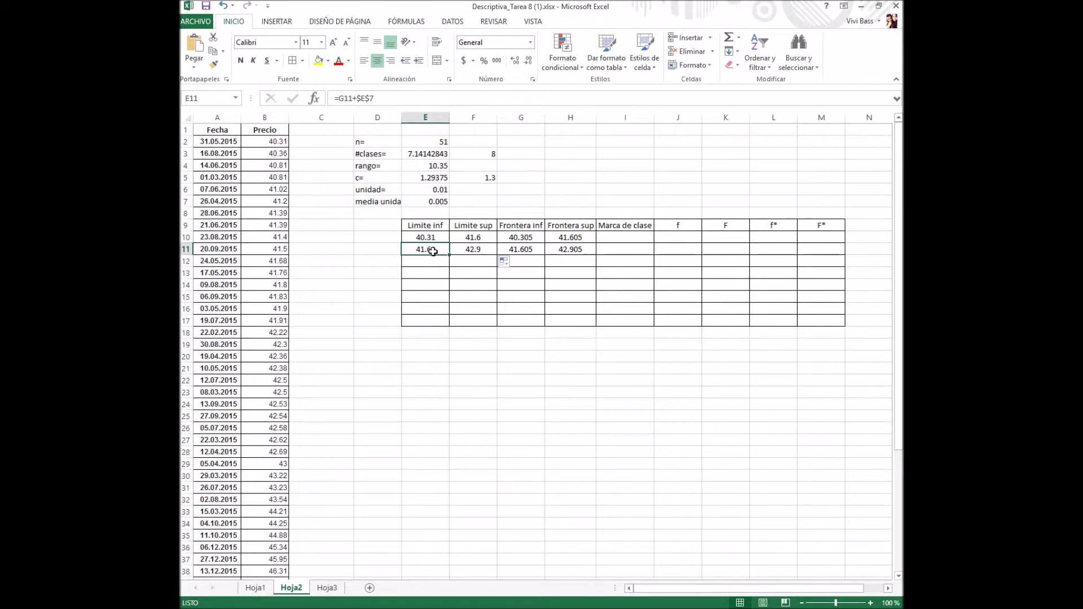
key("shift+Right")
key("shift+Right")
key("shift+Right")
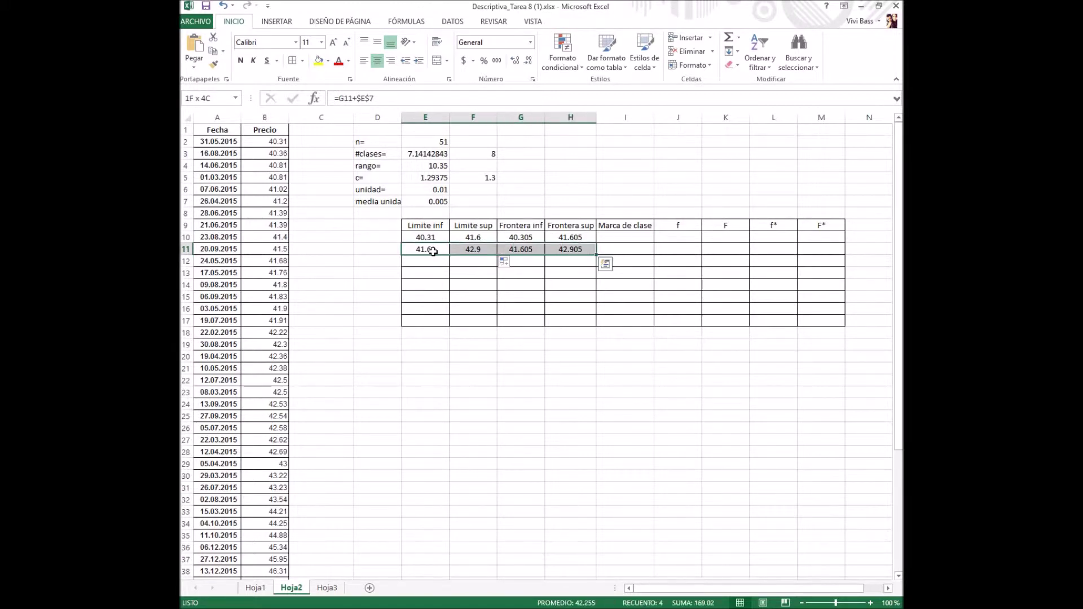
left_click_drag(596, 255, 598, 326)
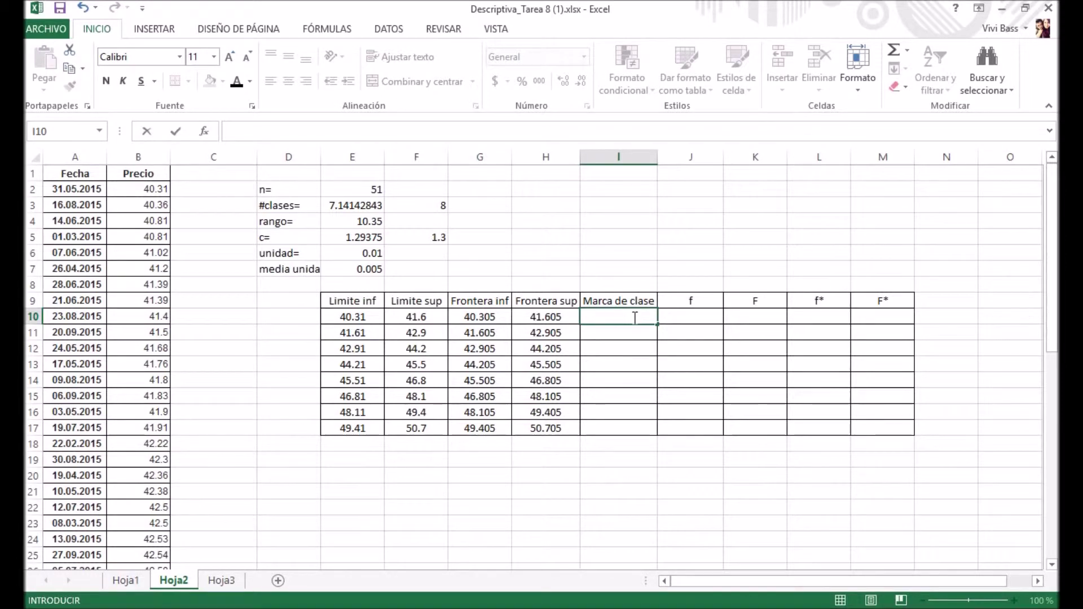
Calculate the first Marca de clase in I10 as =PROMEDIO(G10:H10) and fill it down to I17
type("=")
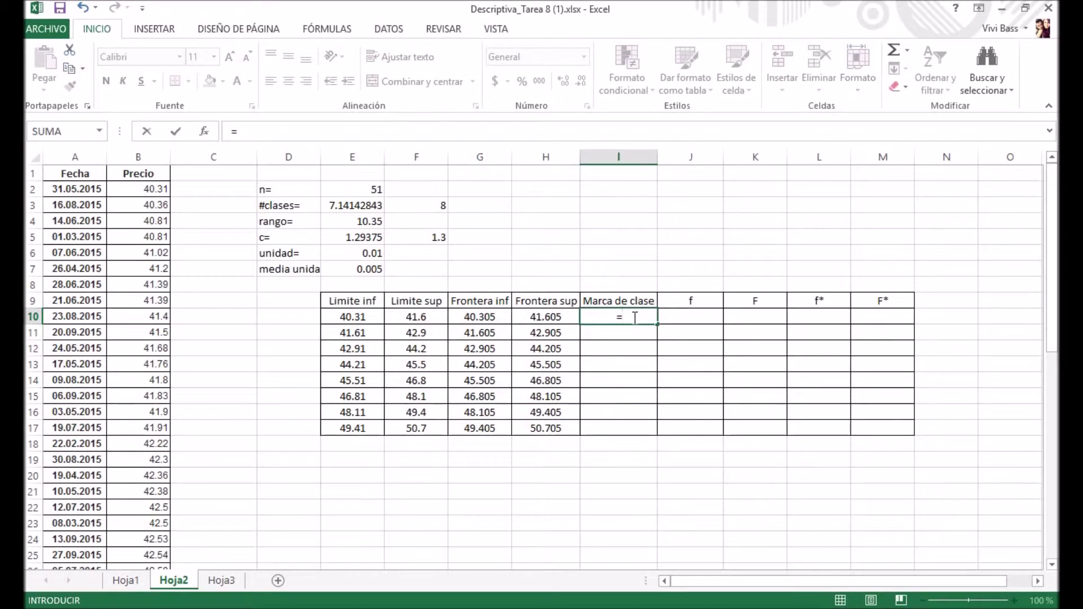
type("prome")
key("Tab")
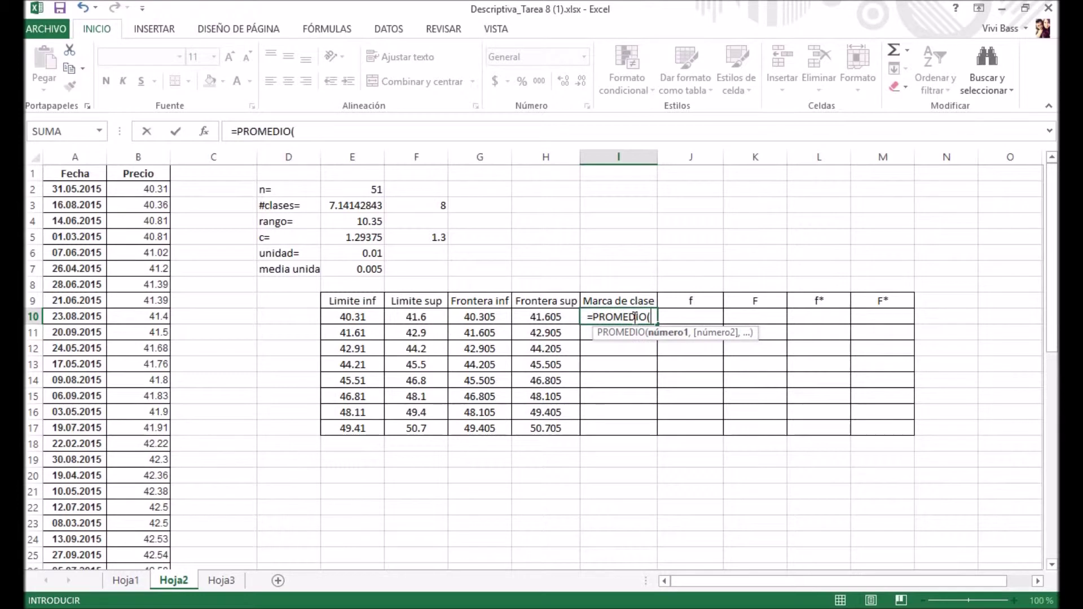
left_click_drag(495, 316, 528, 318)
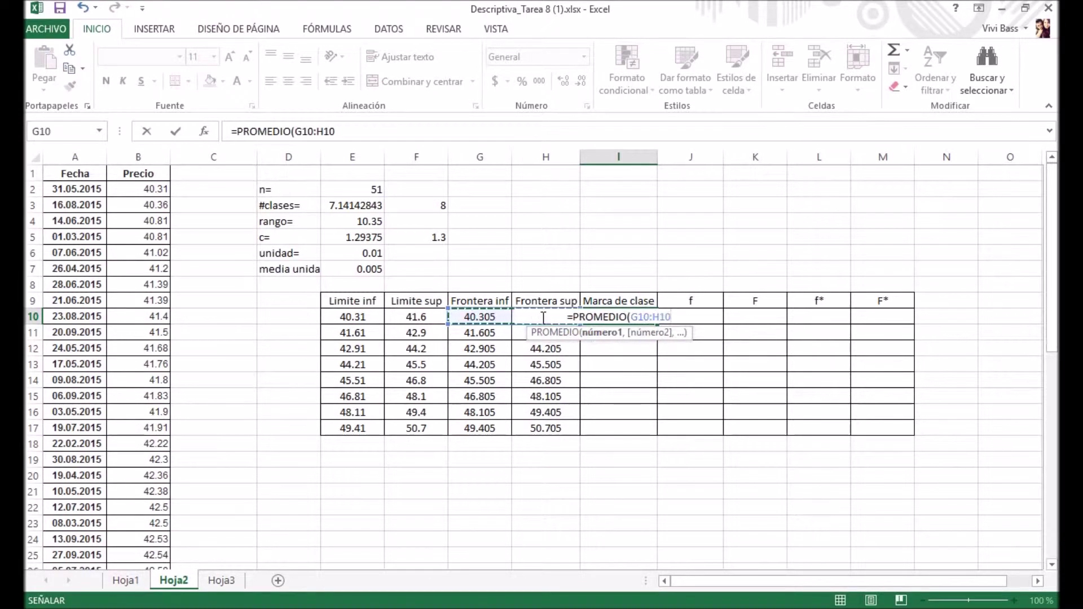
type(")")
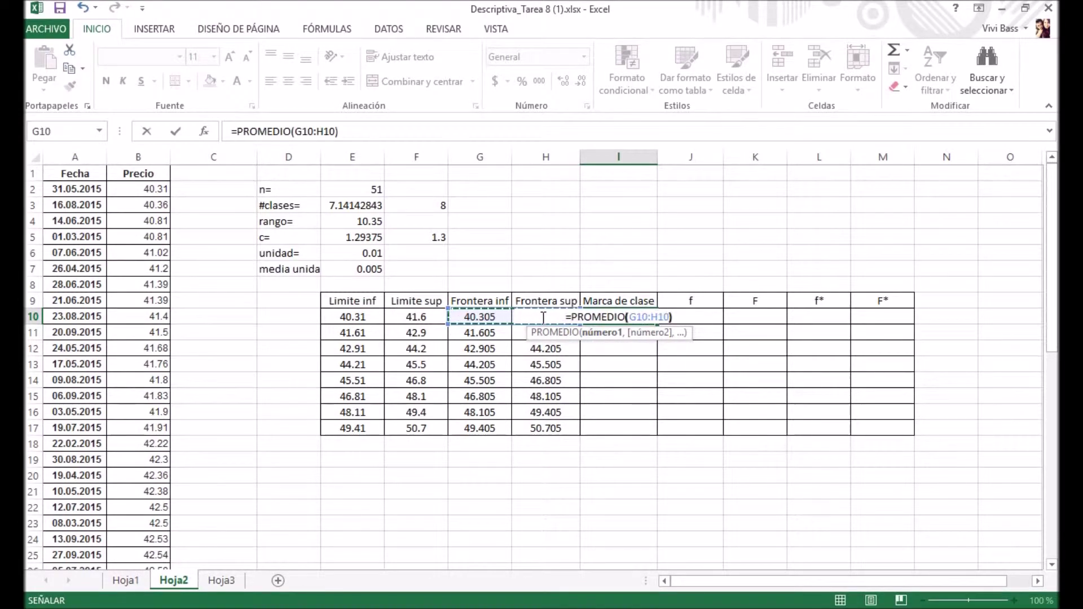
key("Return")
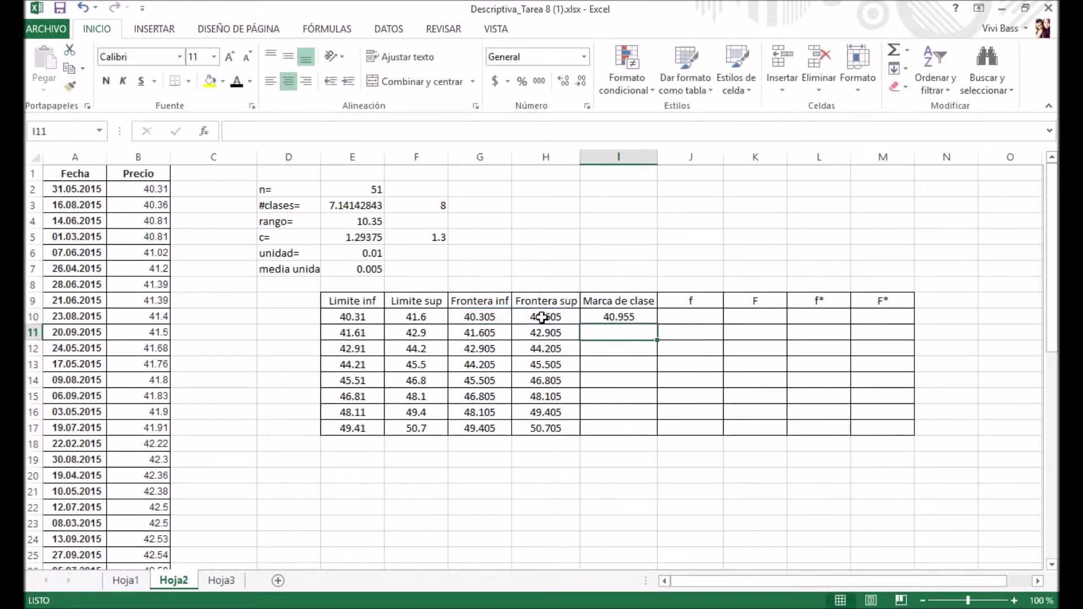
left_click(648, 318)
left_click_drag(660, 324, 658, 434)
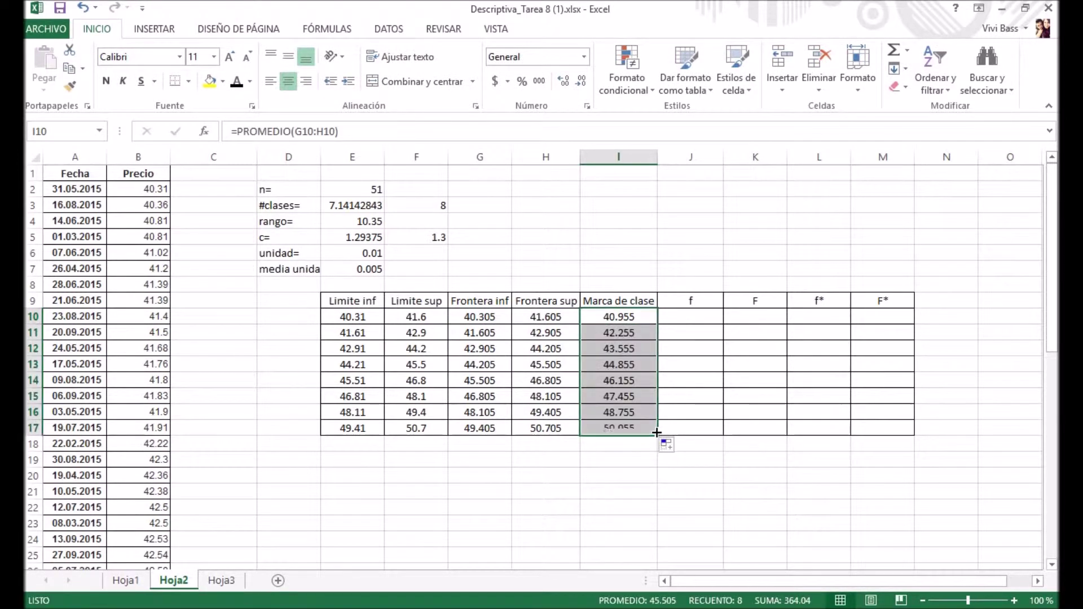
Write a FRECUENCIA formula for the f cells J10:J17, using B2:B52 as the data and H10:H17 as the groups
left_click(688, 320)
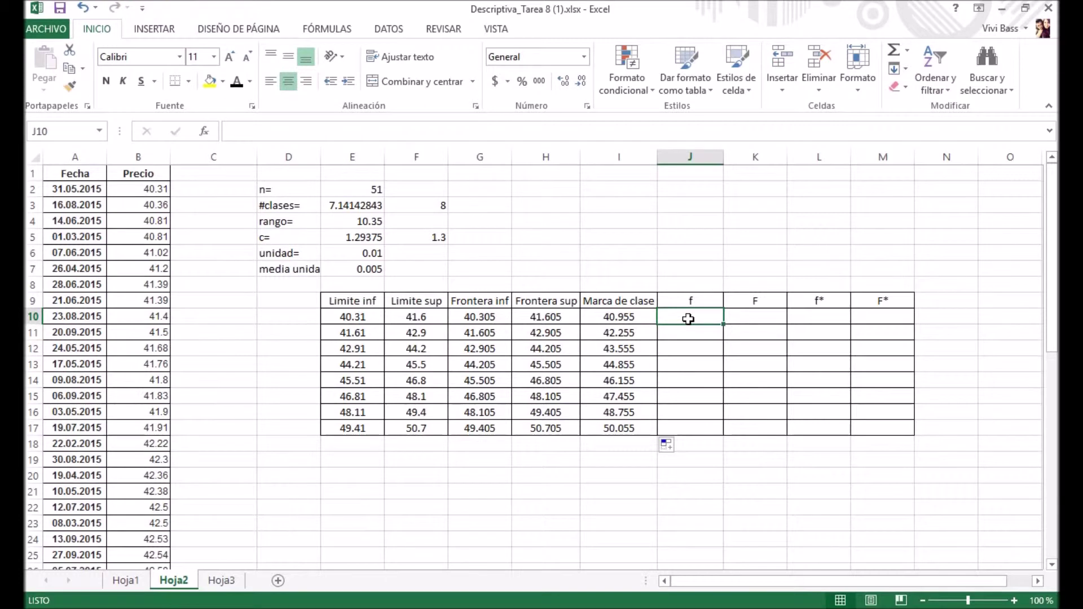
left_click_drag(689, 319, 689, 429)
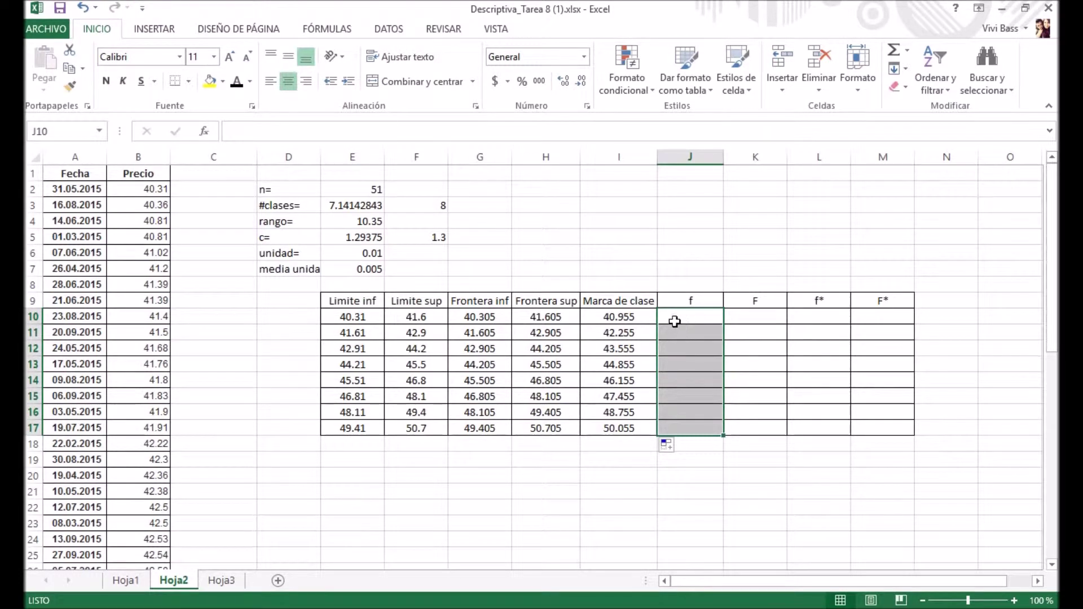
left_click(591, 133)
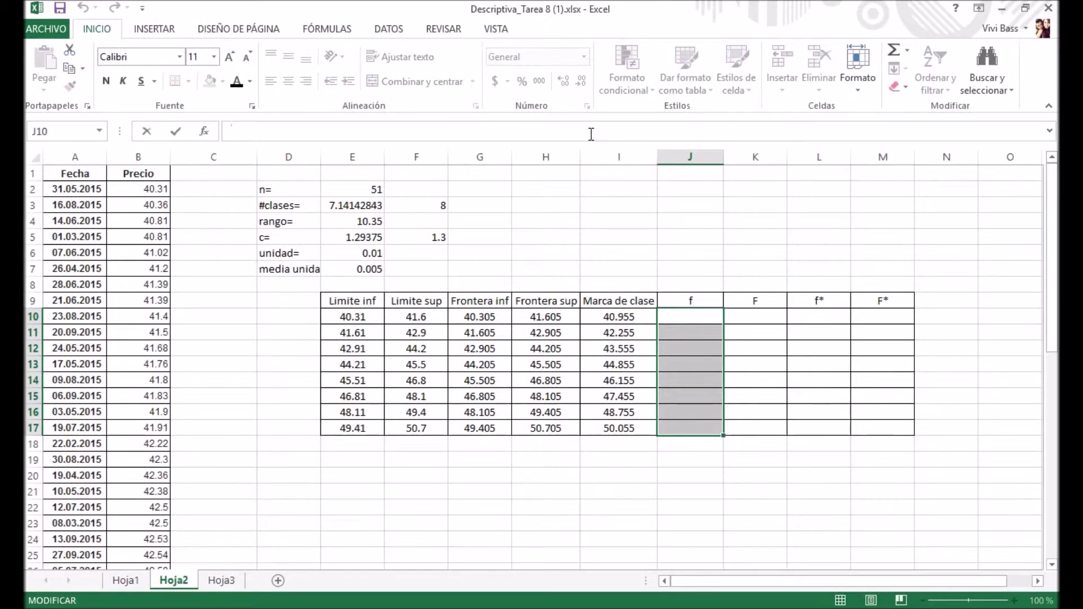
type("=")
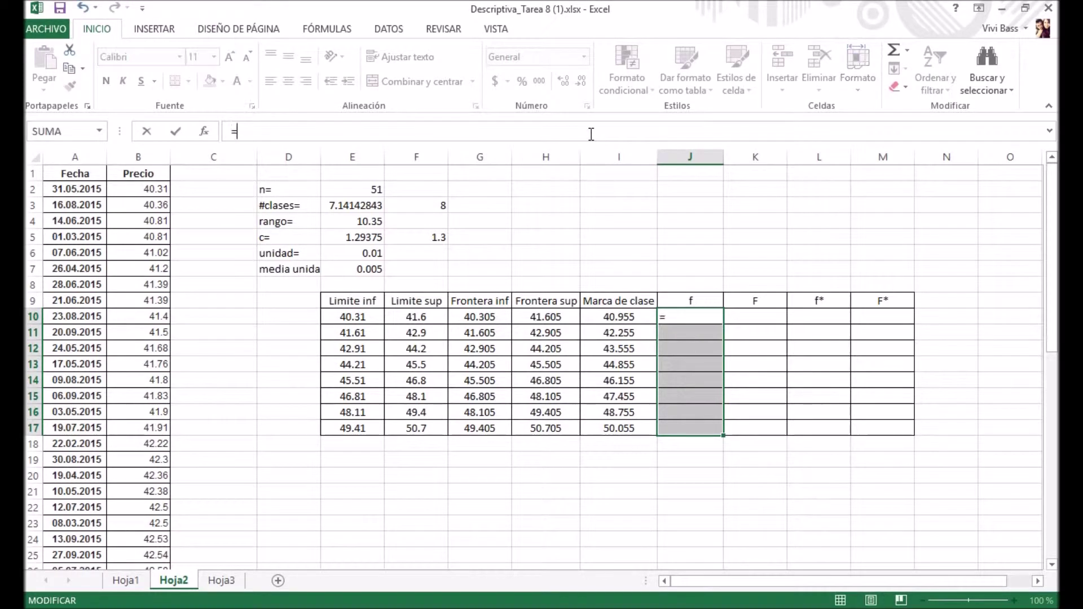
type("frecuencia")
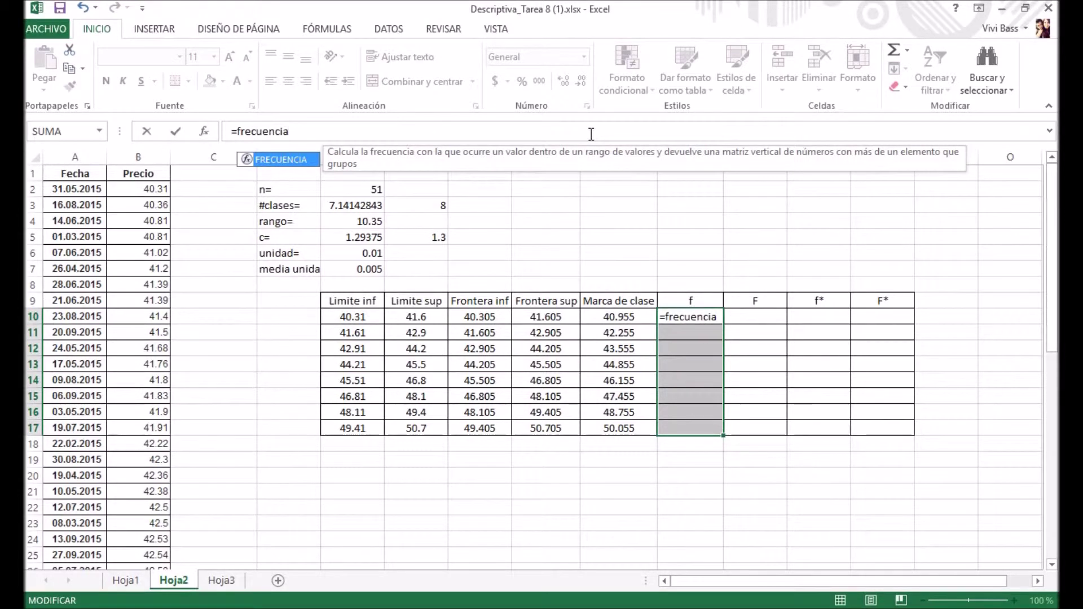
type("(")
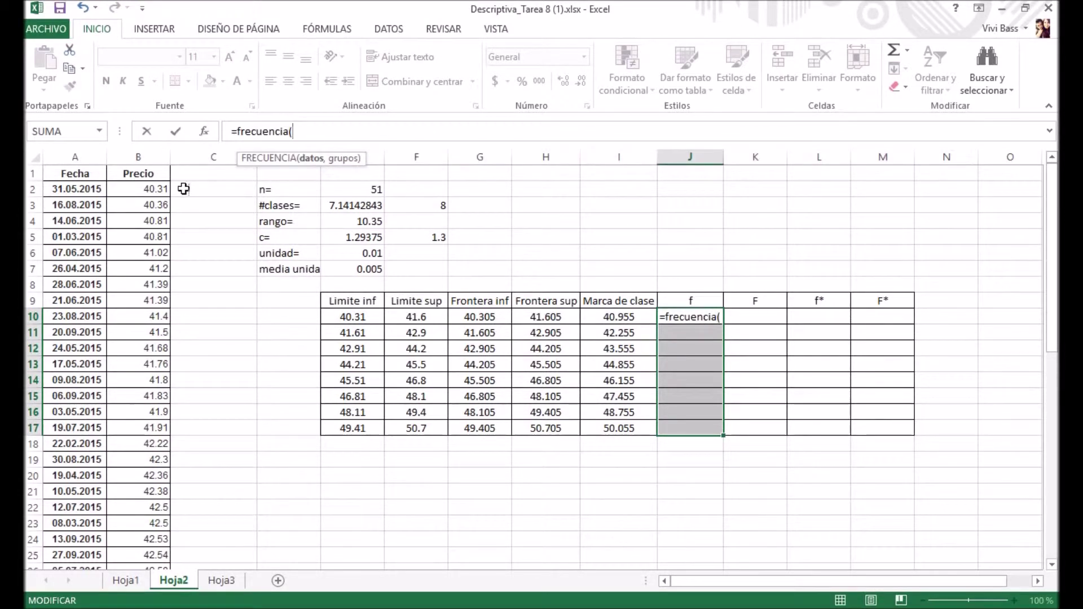
left_click(155, 187)
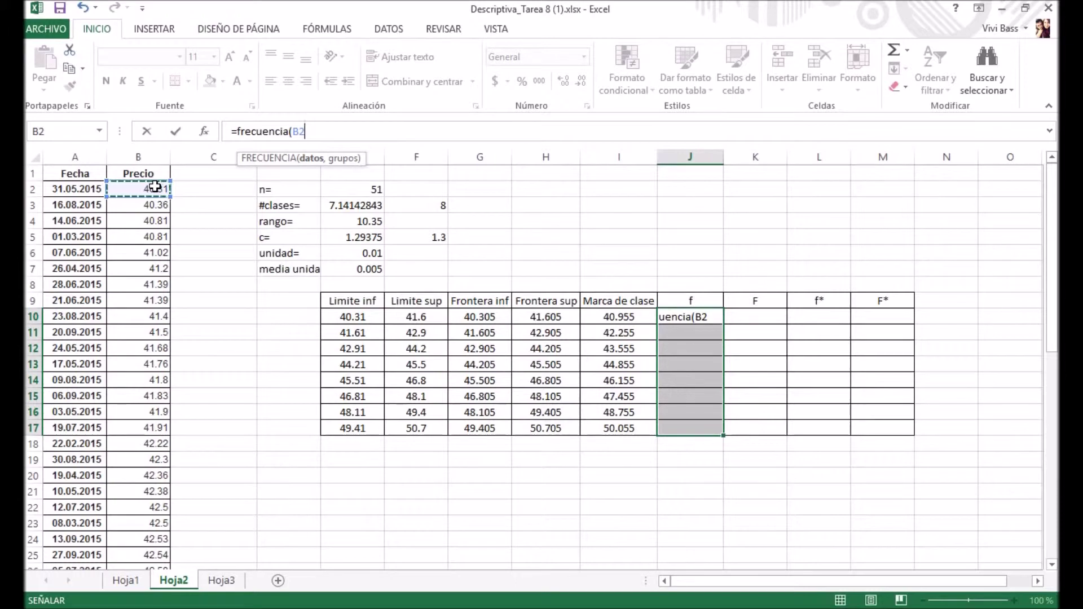
key("ctrl+shift+Down")
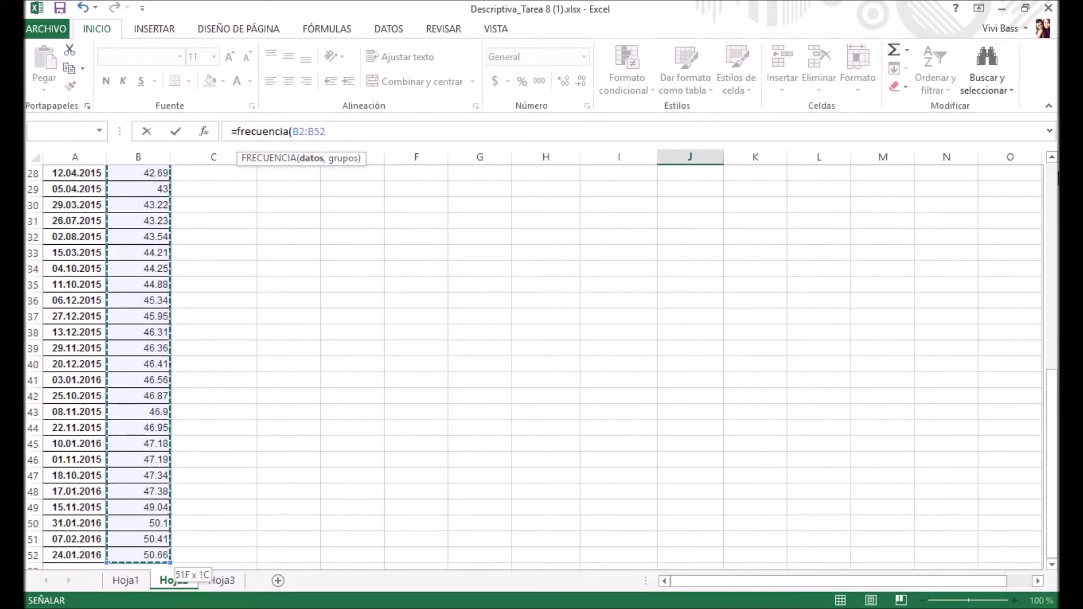
scroll(1059, 180, "up", 9)
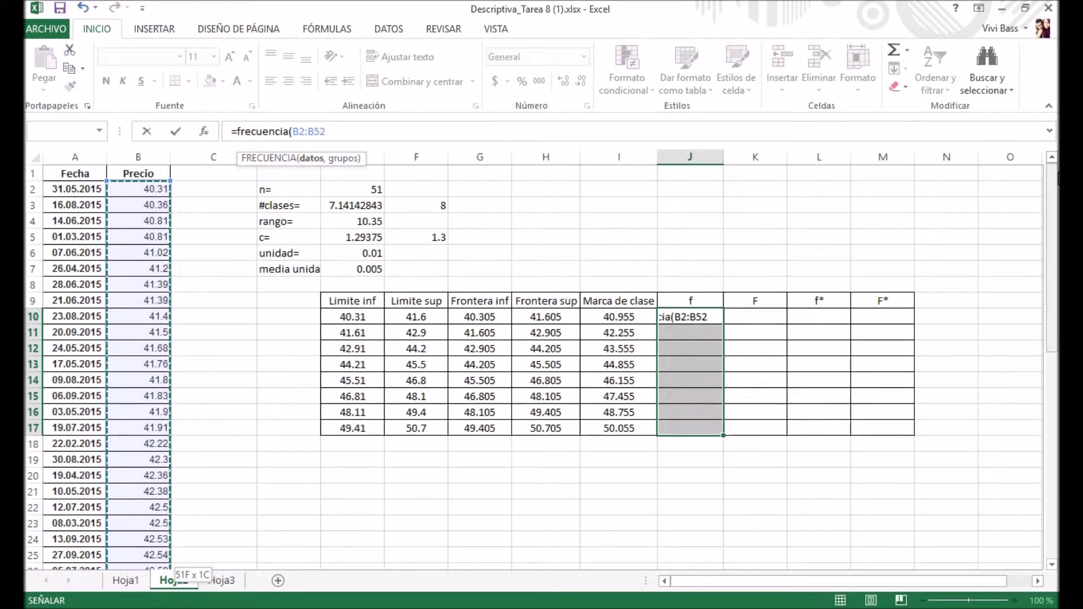
type(",")
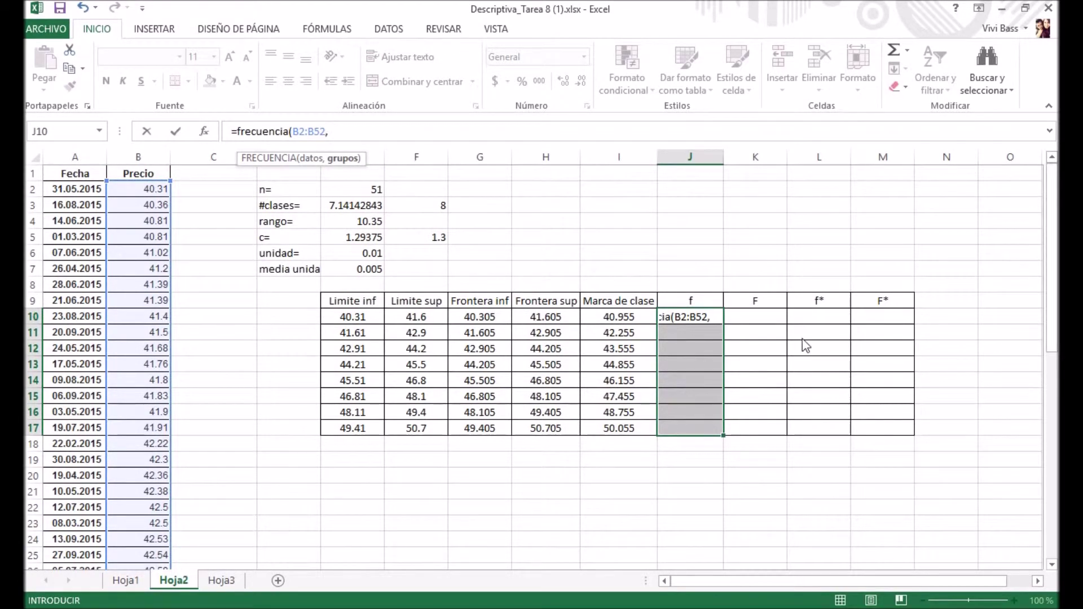
left_click(532, 317)
left_click_drag(536, 357, 547, 434)
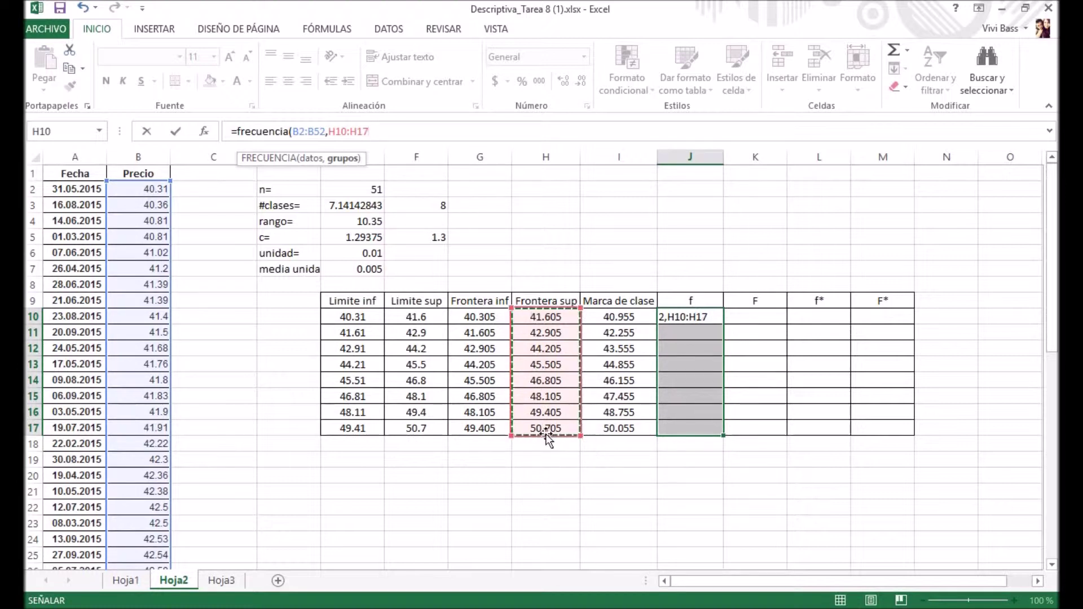
Make both ranges in the FRECUENCIA formula absolute, close it and enter it as an array formula across J10:J17
left_click(300, 131)
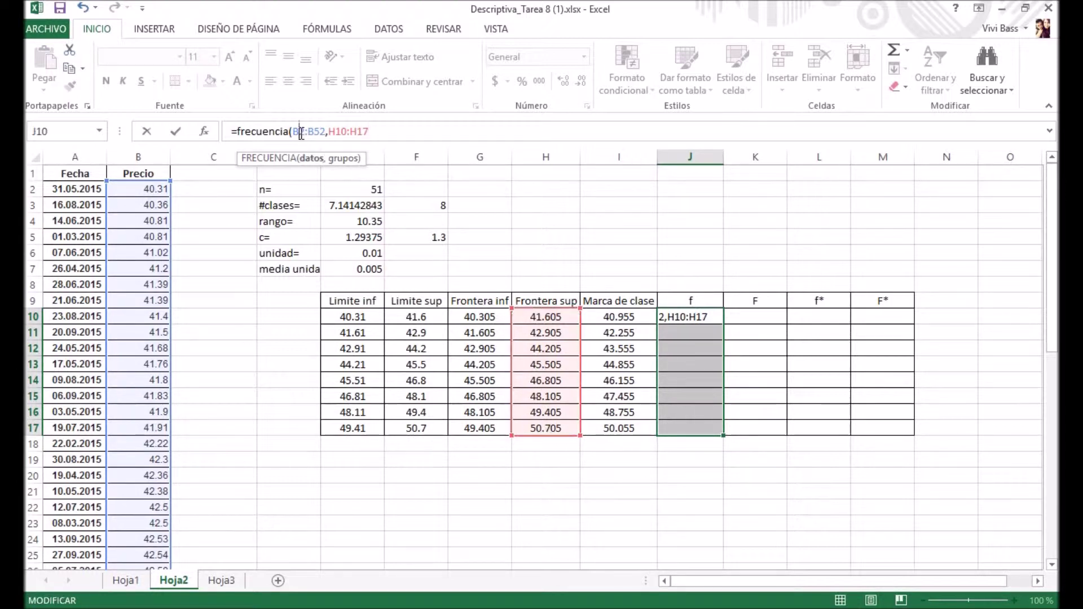
key("F4")
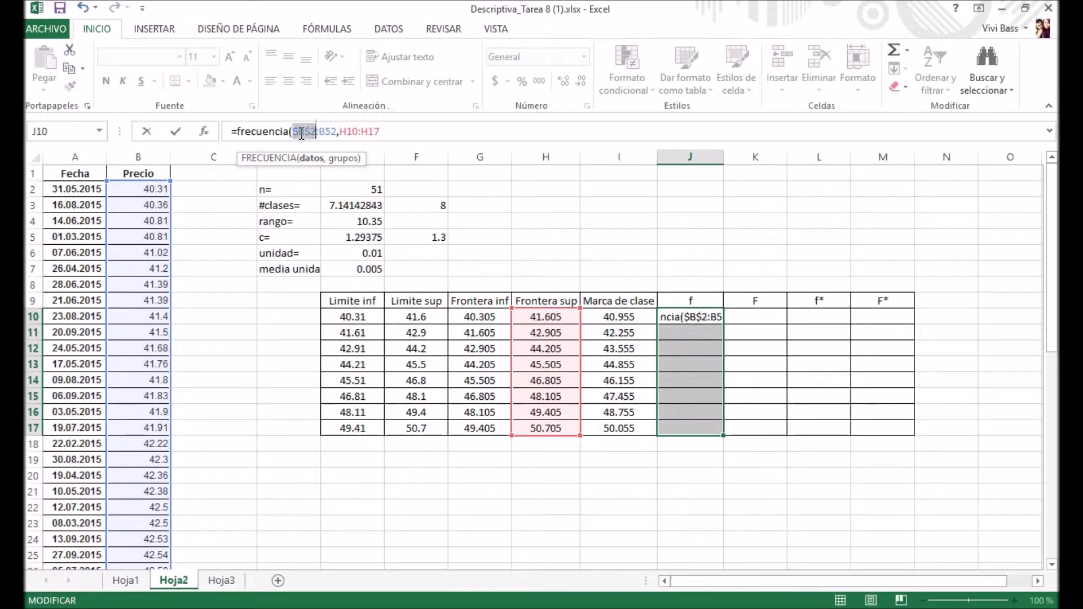
left_click(326, 131)
key("F4")
left_click(365, 131)
key("F4")
left_click(396, 132)
key("F4")
left_click(425, 131)
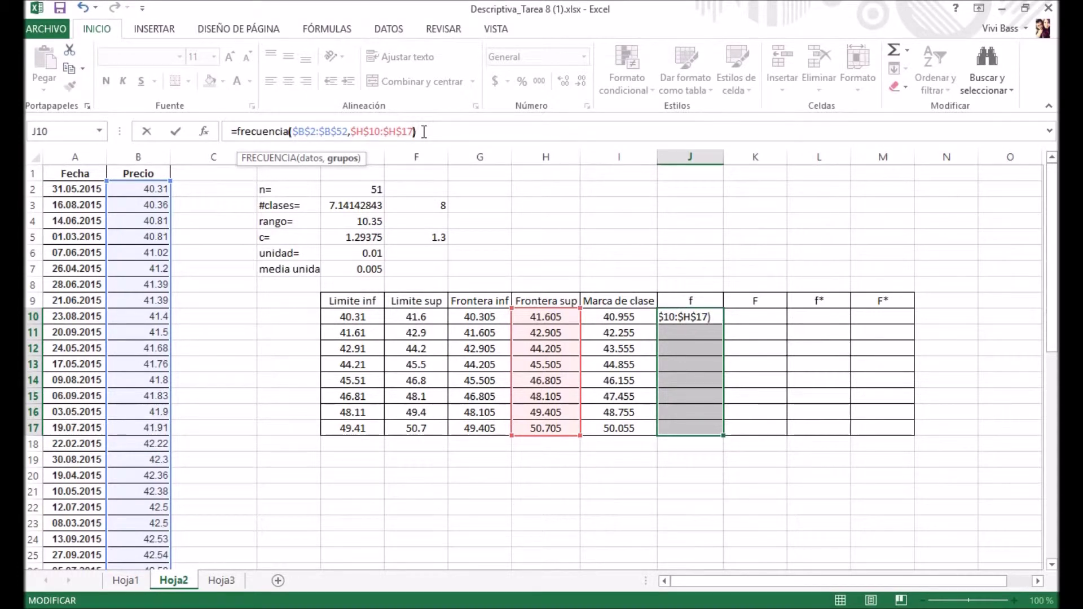
type(")")
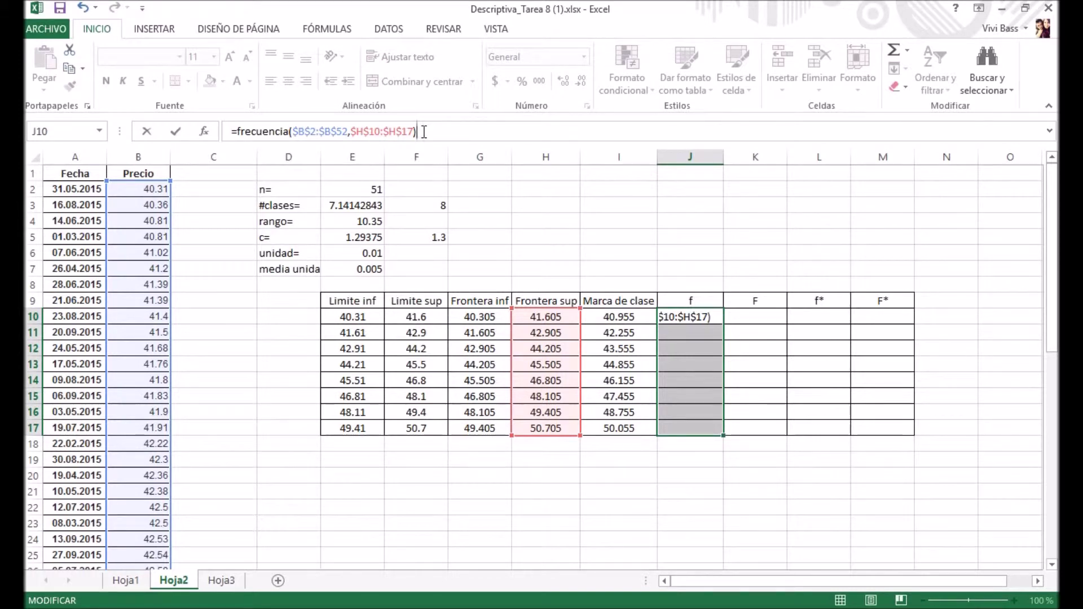
key("ctrl+shift+Return")
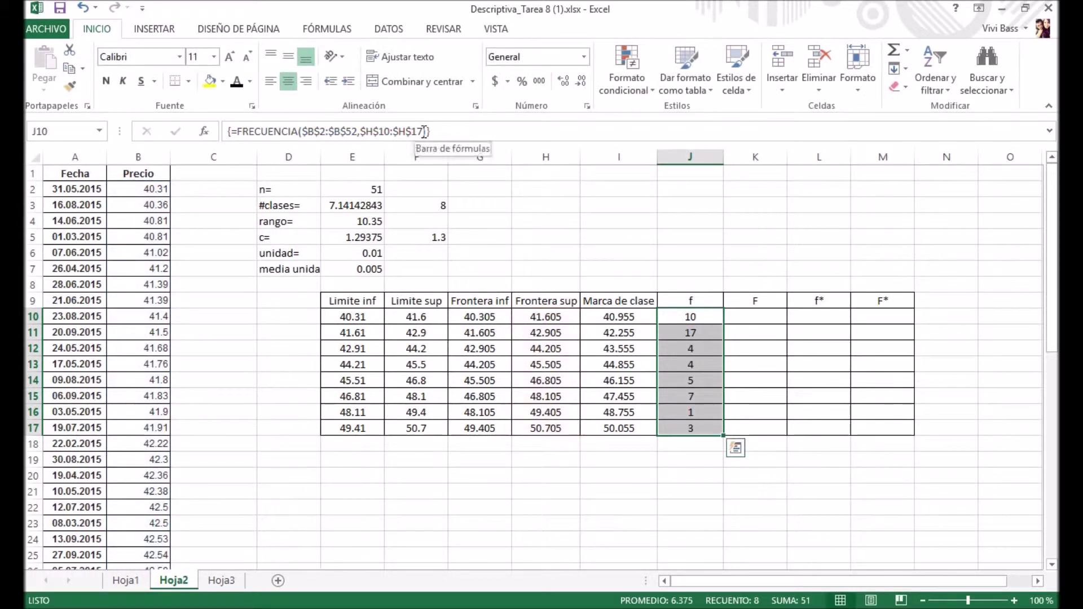
Start a FRECUENCIA formula in K10, the first F cell, using B2:B52 as the data and H10 as the group
left_click(755, 322)
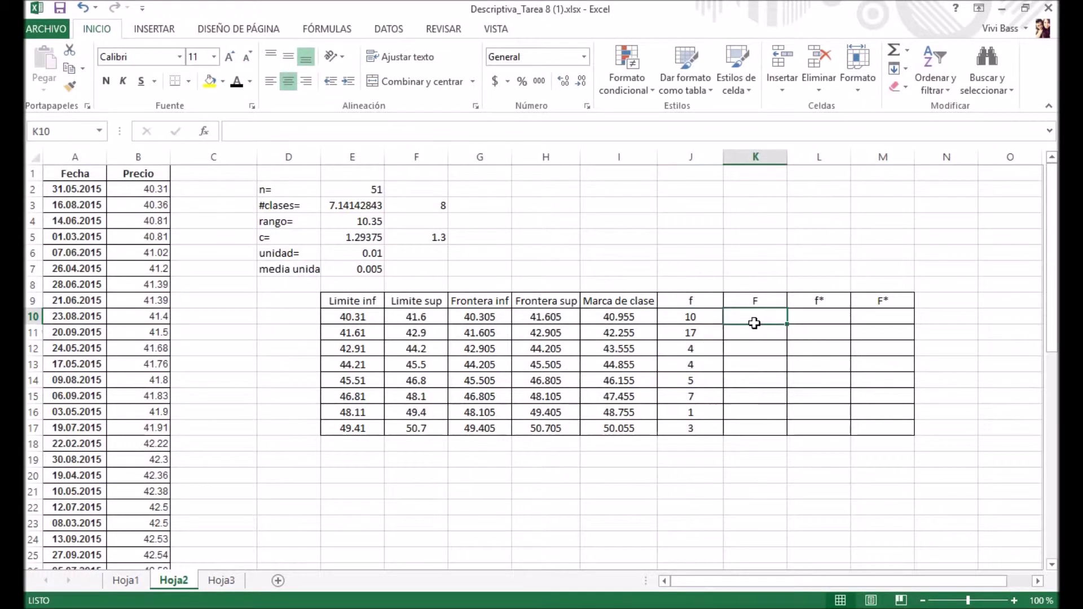
left_click(548, 138)
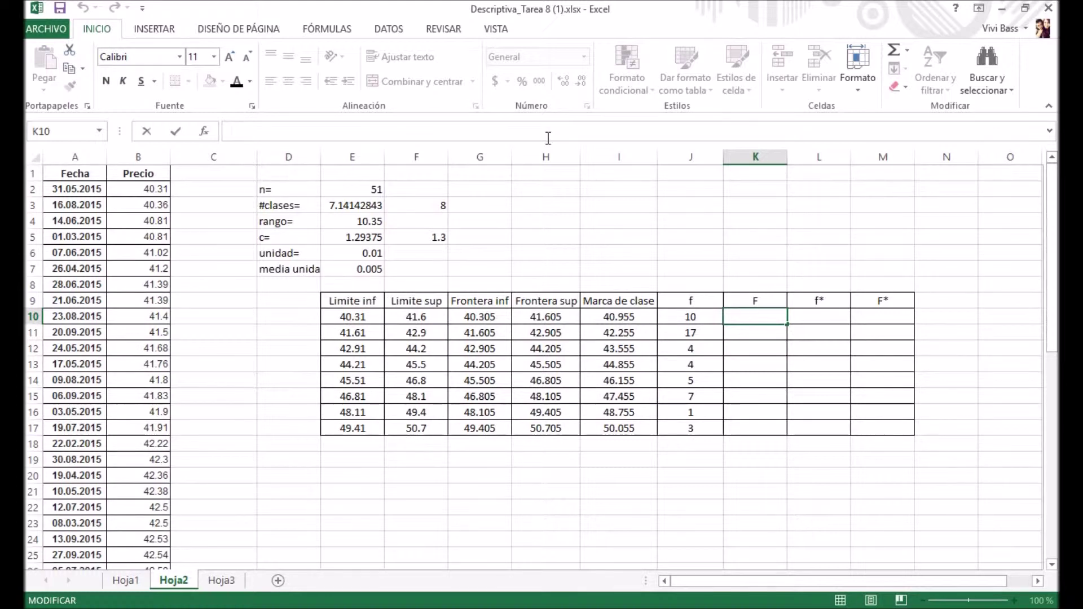
double_click(752, 322)
type("=")
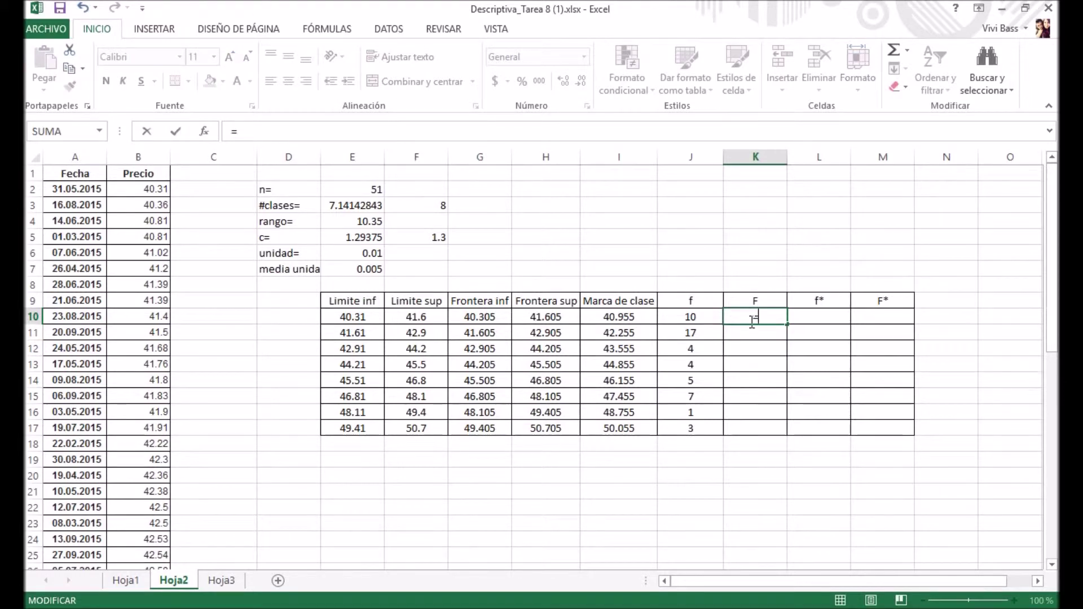
type("frecu")
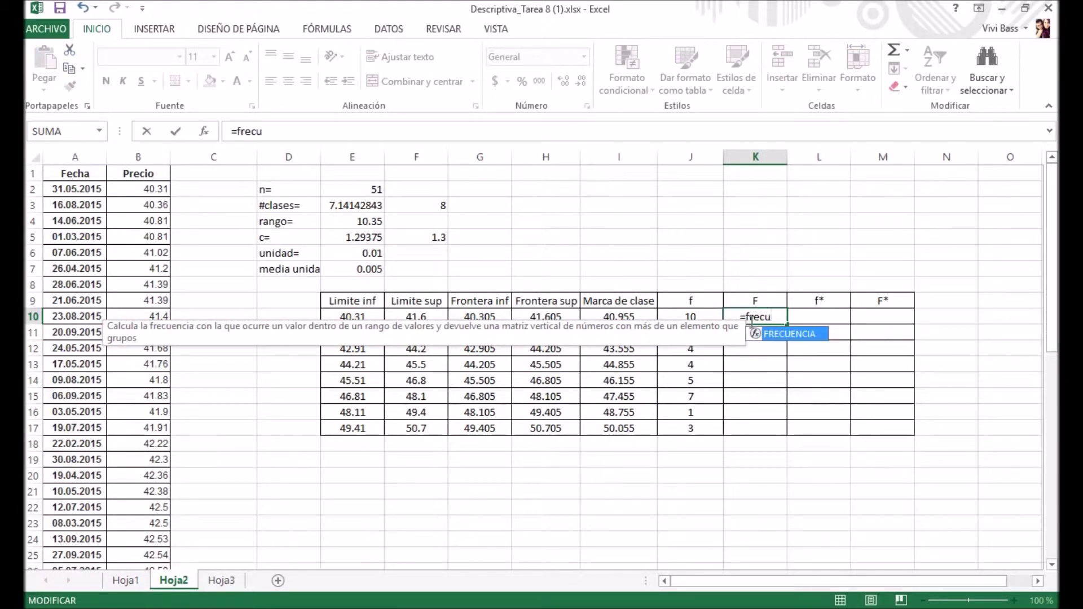
key("Tab")
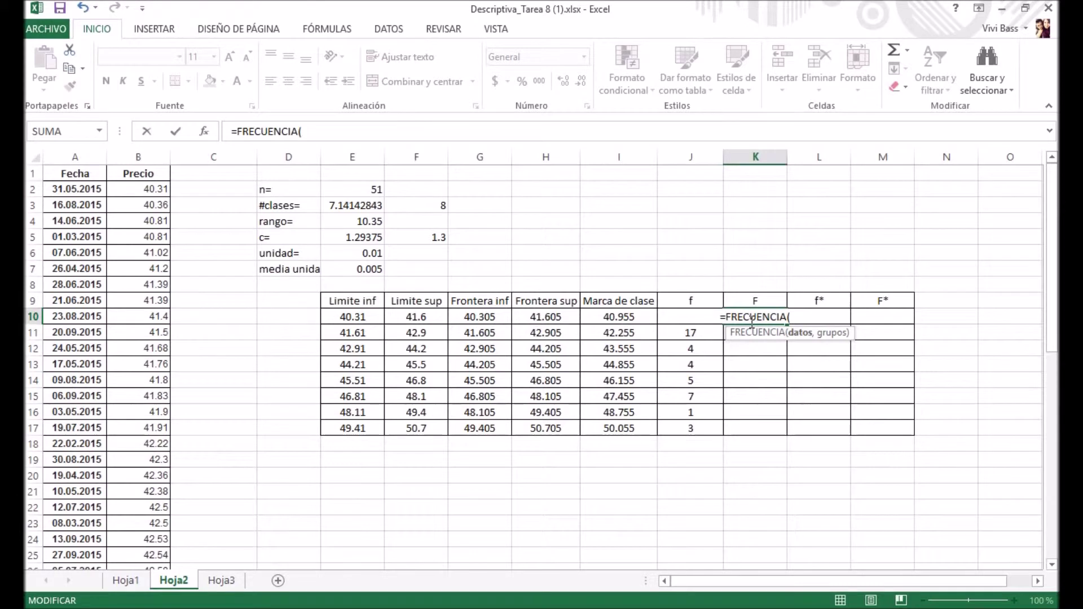
left_click(141, 190)
key("ctrl+shift+Down")
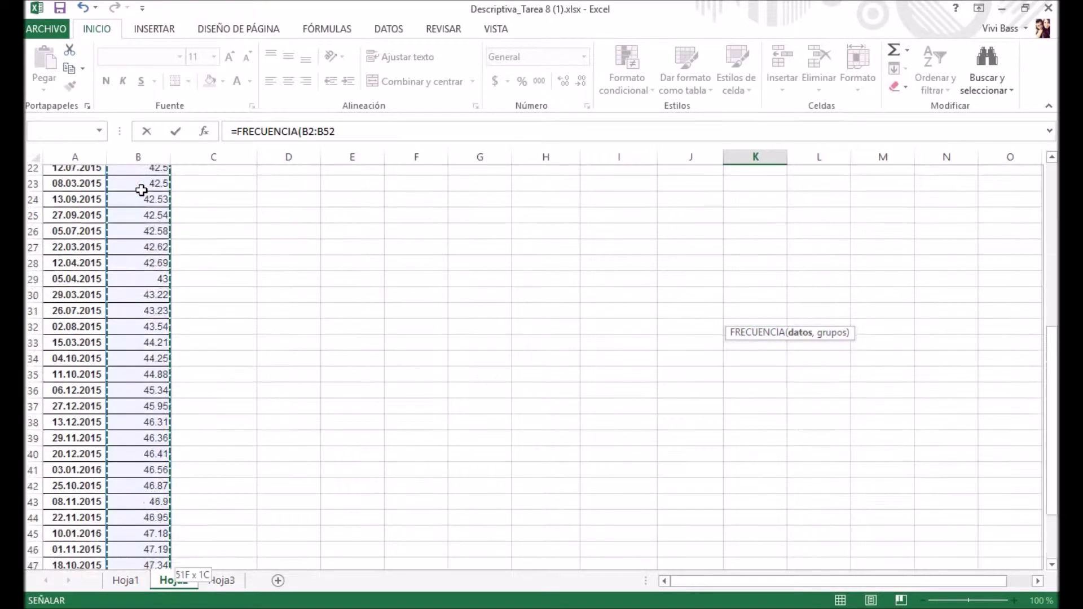
type(",")
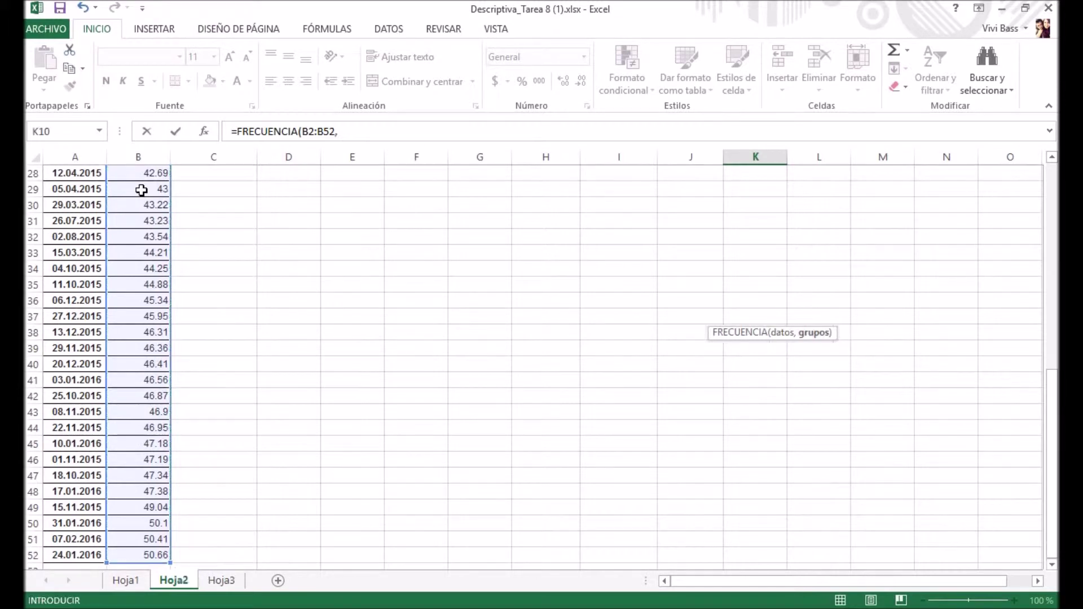
left_click(1052, 180)
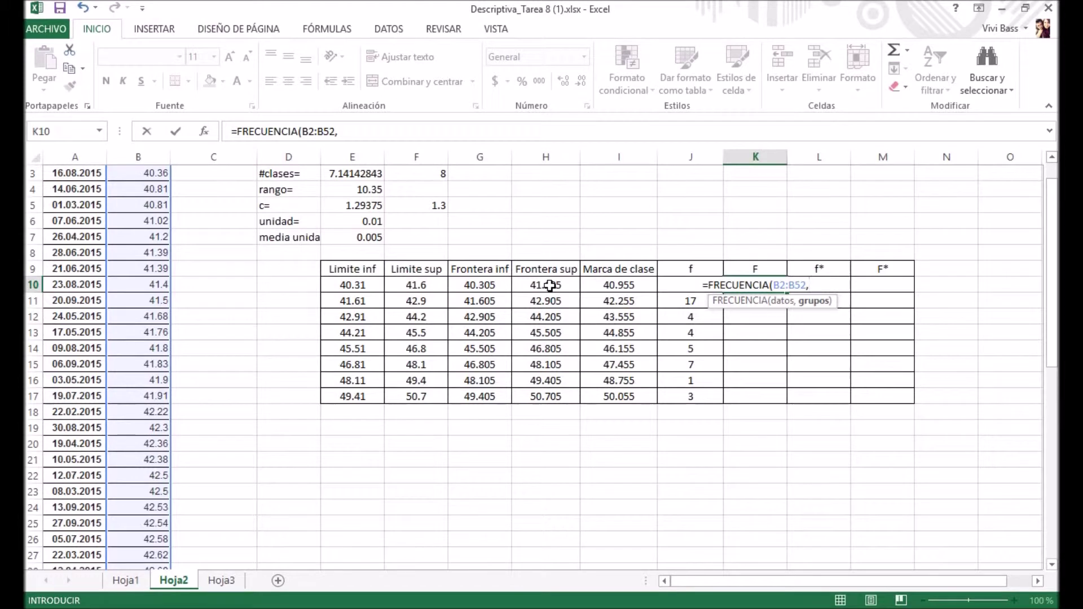
left_click(551, 286)
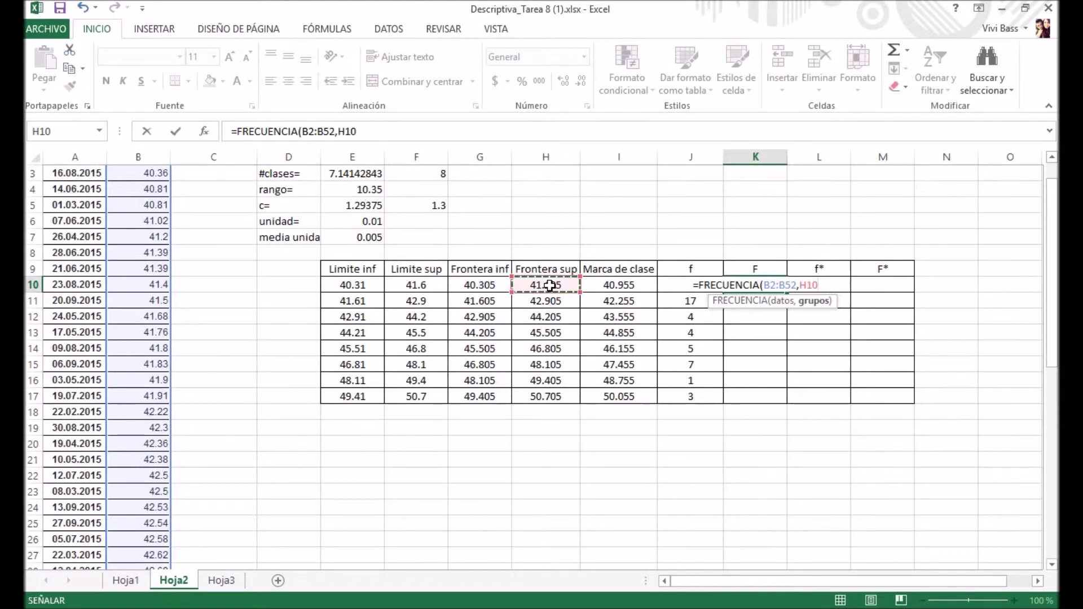
Make the data range absolute as $B$2:$B$52, enter the formula =FRECUENCIA($B$2:$B$52,H10), and fill it down to K17
left_click(769, 286)
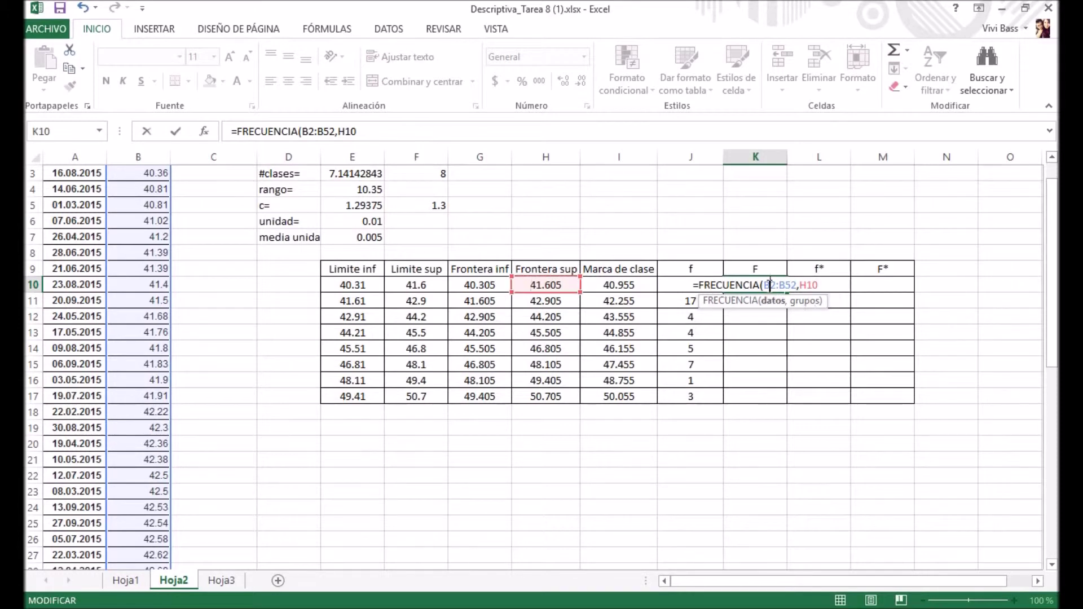
left_click(308, 130)
key("F4")
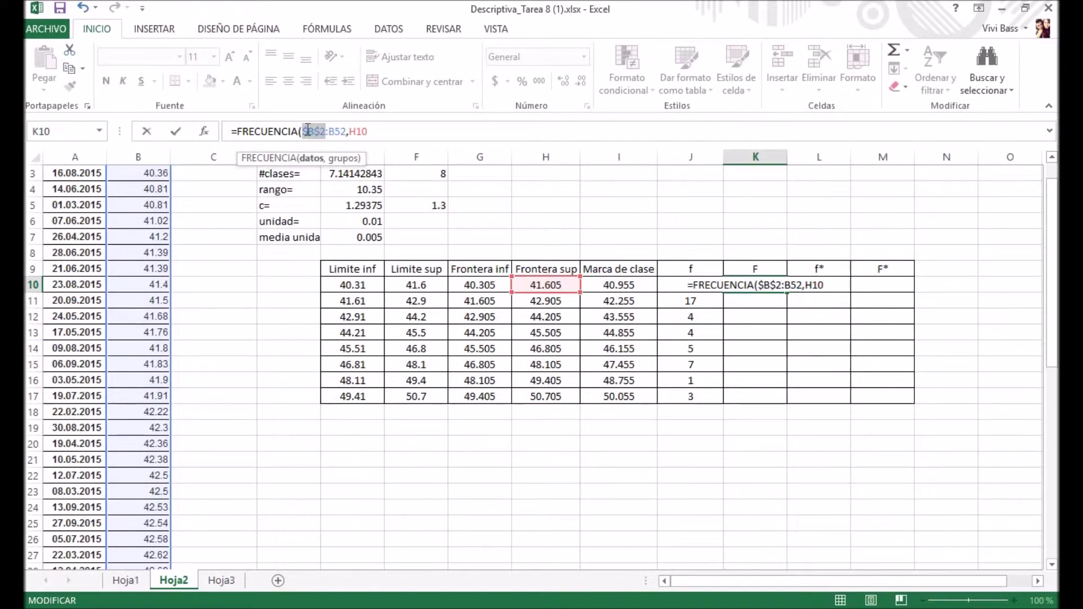
left_click(339, 132)
key("F4")
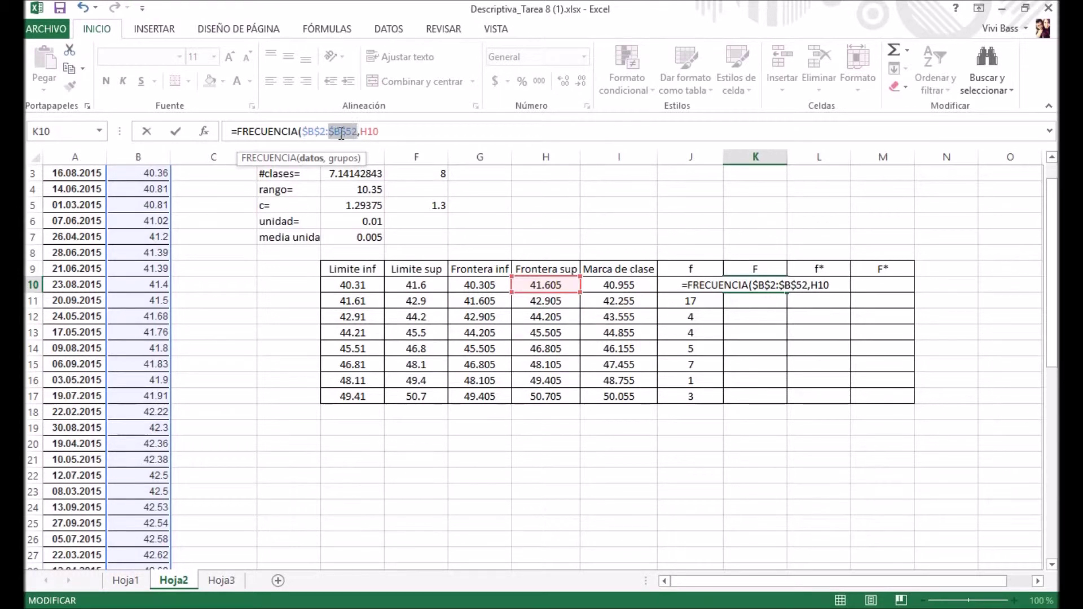
left_click(385, 132)
type(")")
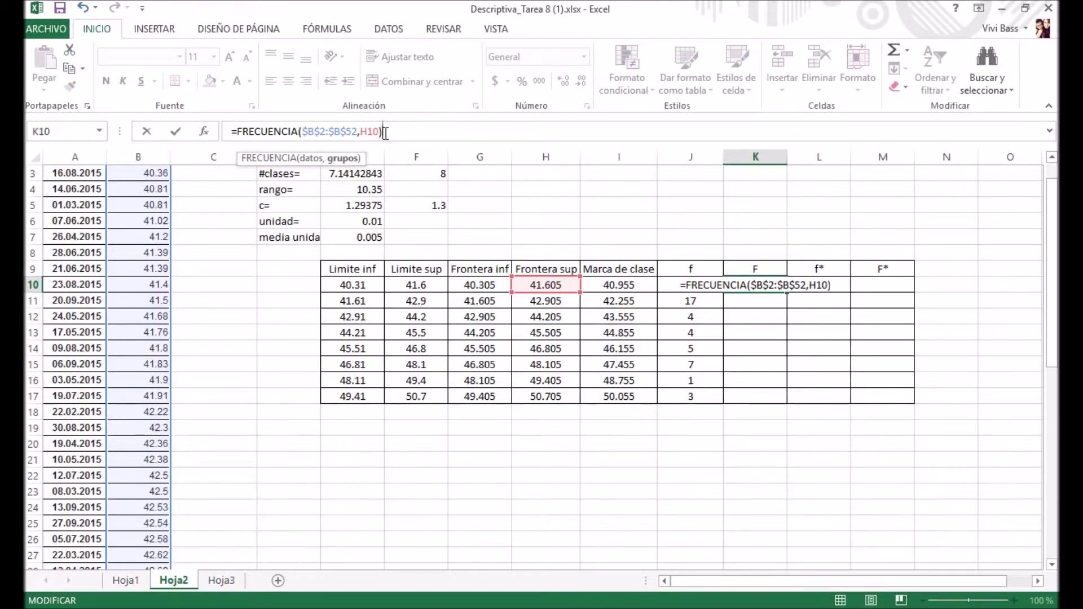
key("Return")
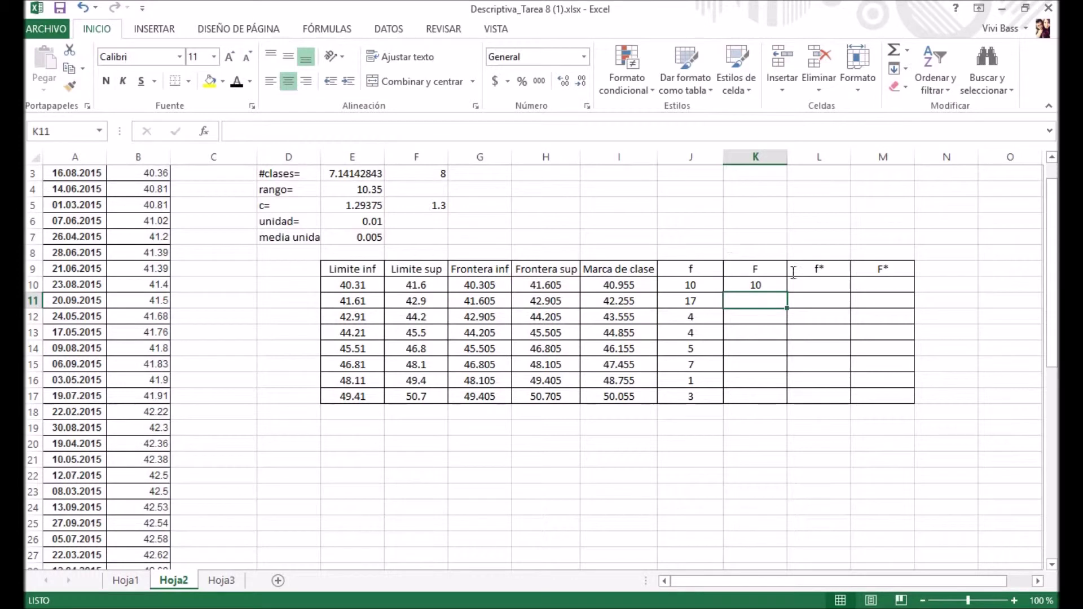
left_click(769, 284)
left_click_drag(787, 293, 791, 401)
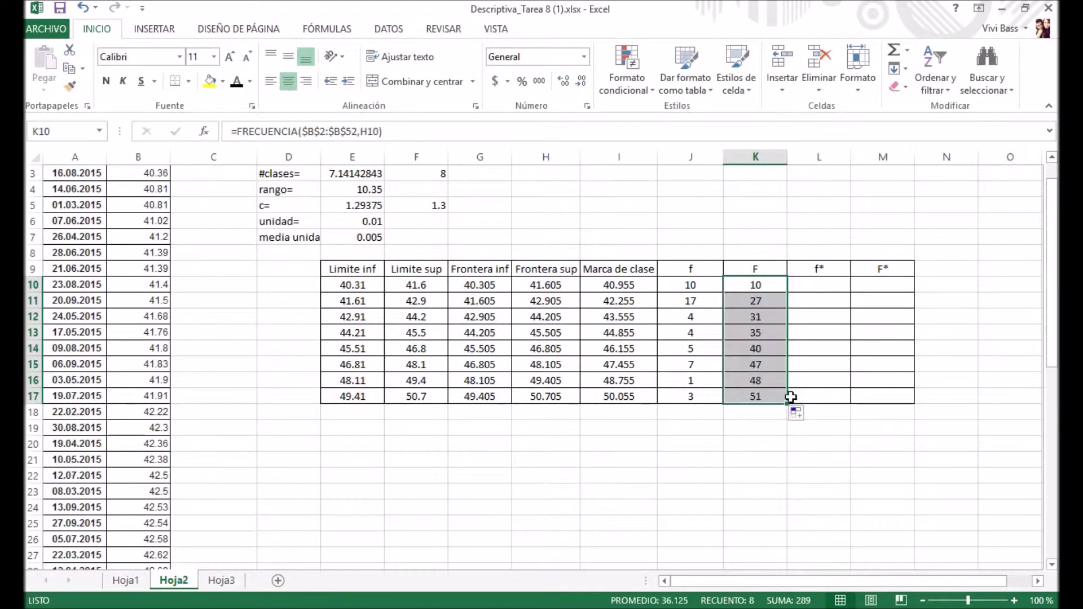
Calculate the first f* value in L10 as =J10/$E$2 and fill it down to L17
left_click(817, 281)
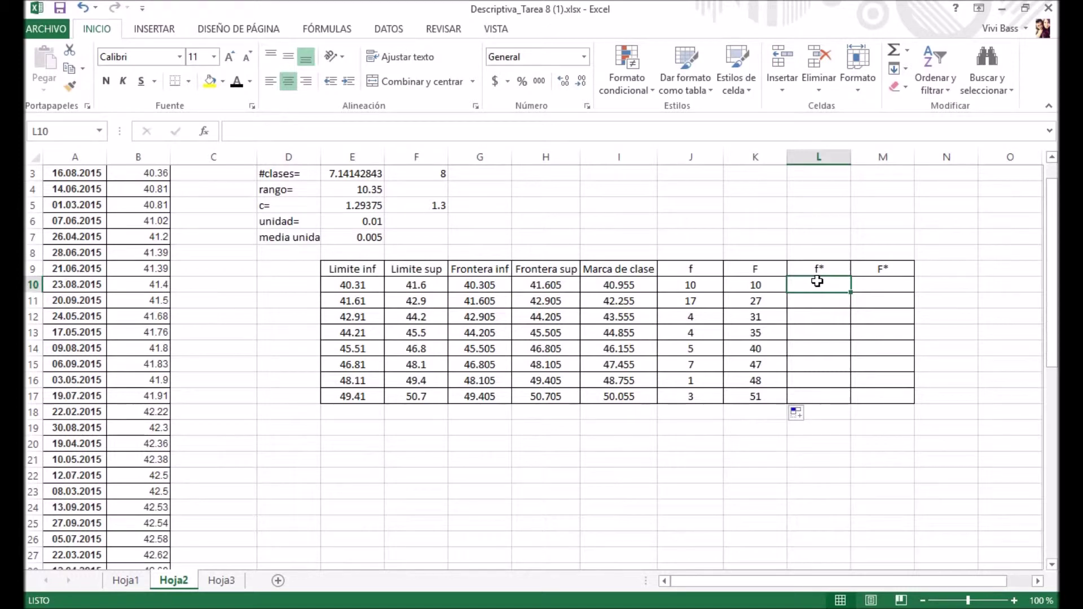
type("=")
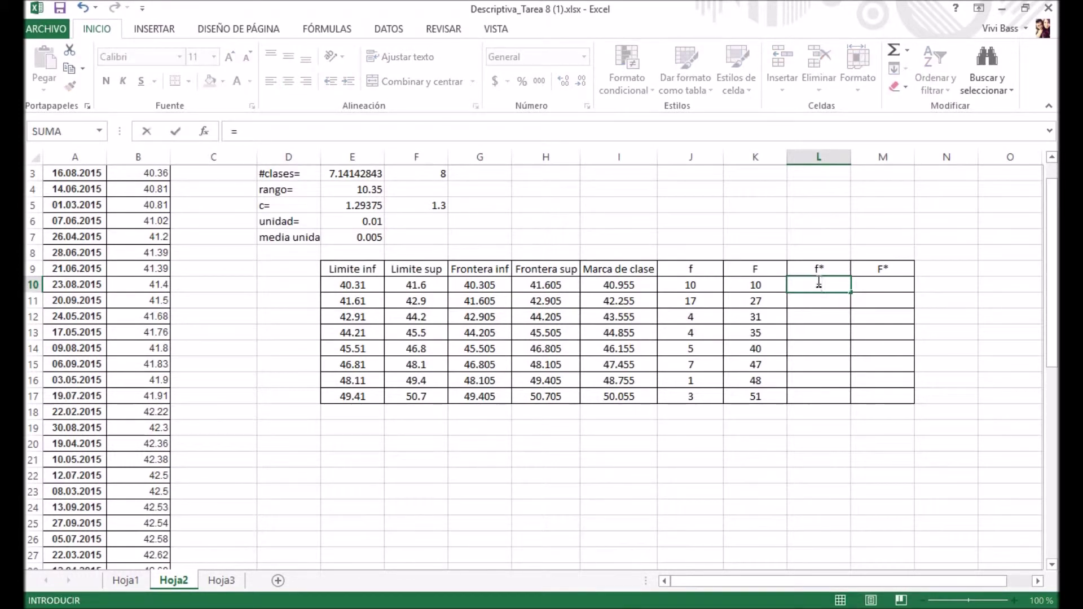
left_click(693, 287)
type("/")
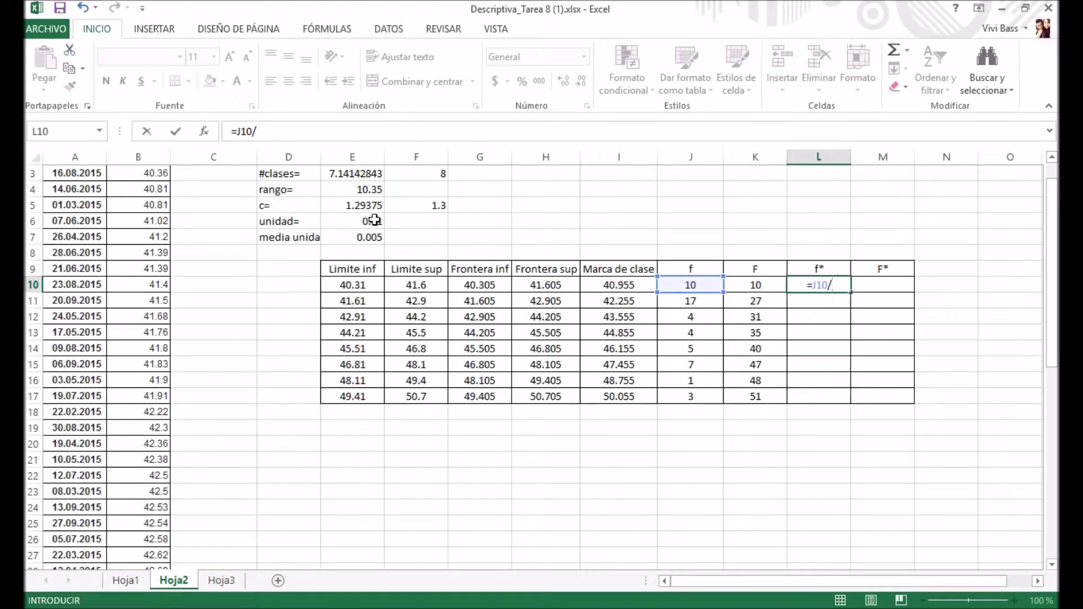
left_click(1053, 174)
left_click(375, 191)
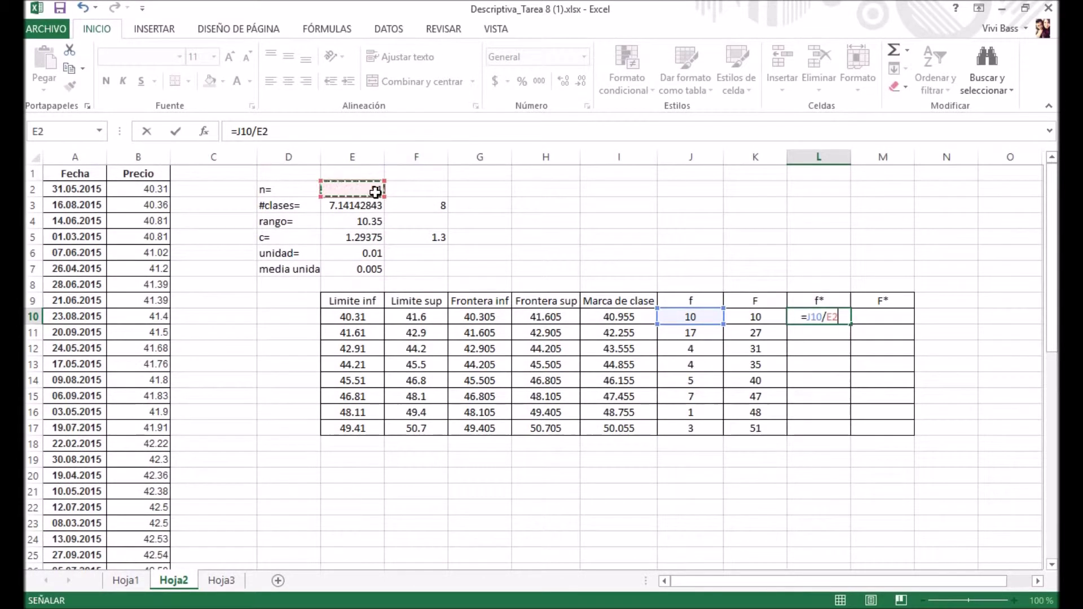
left_click(262, 131)
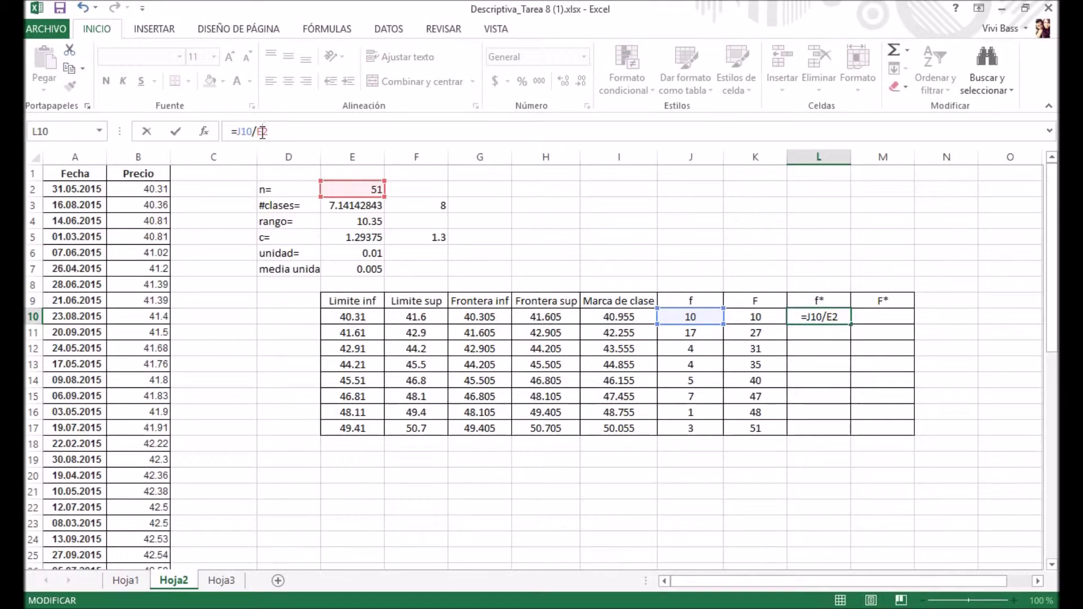
key("F4")
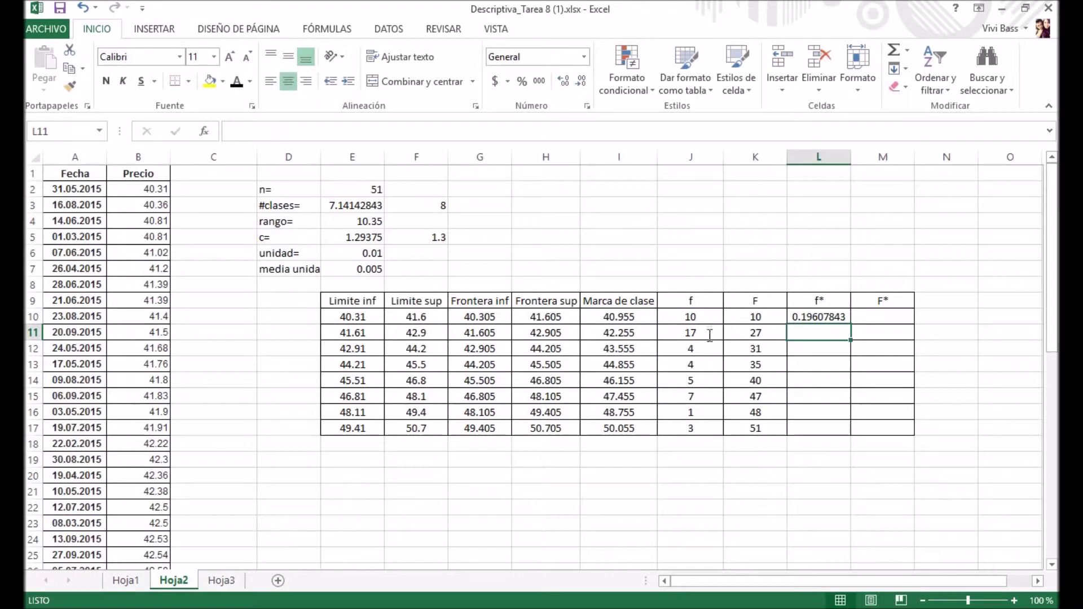
left_click(828, 317)
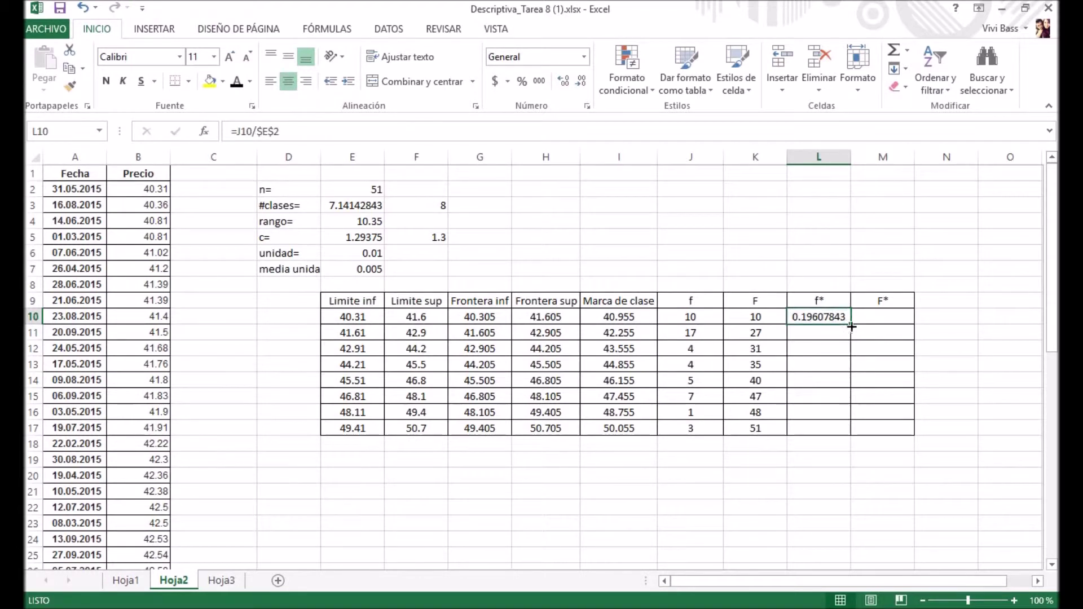
left_click_drag(852, 326, 851, 439)
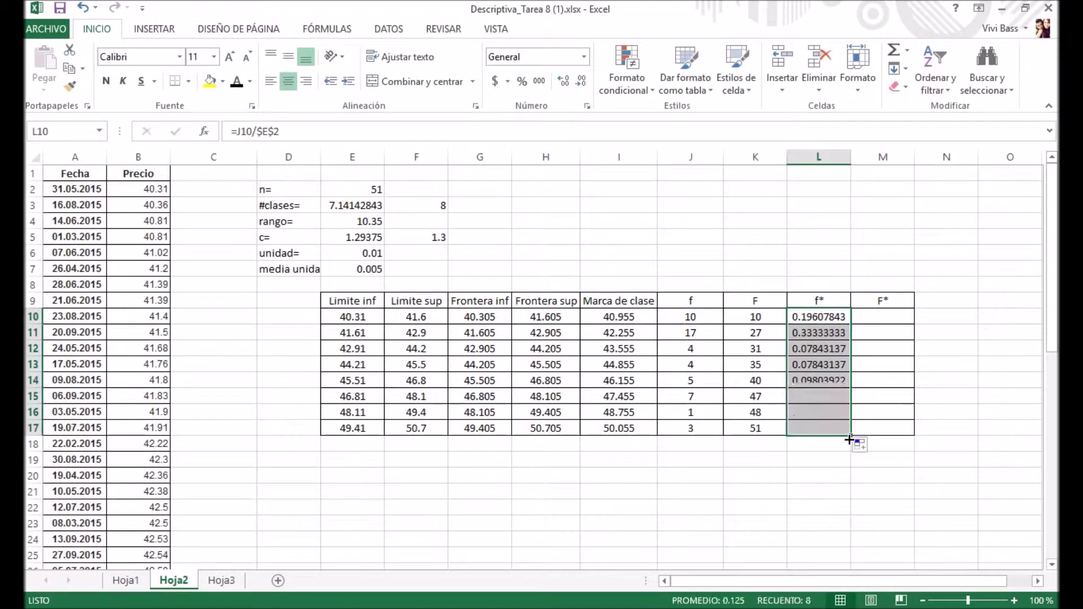
Calculate the first F* value in M10 as =K10/$E$2 and fill it down to M17
left_click(883, 317)
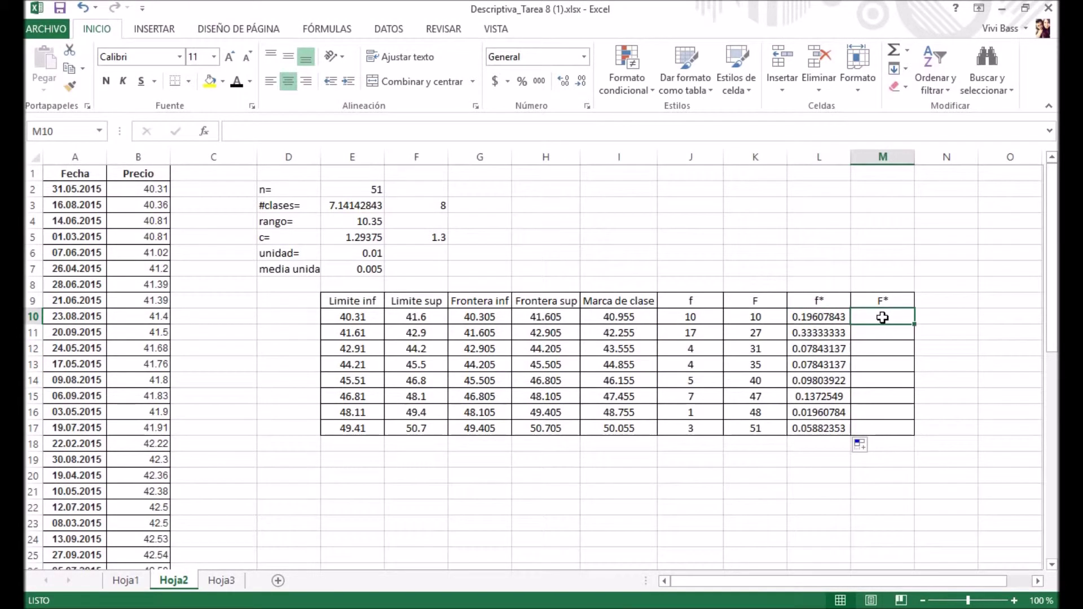
type("=")
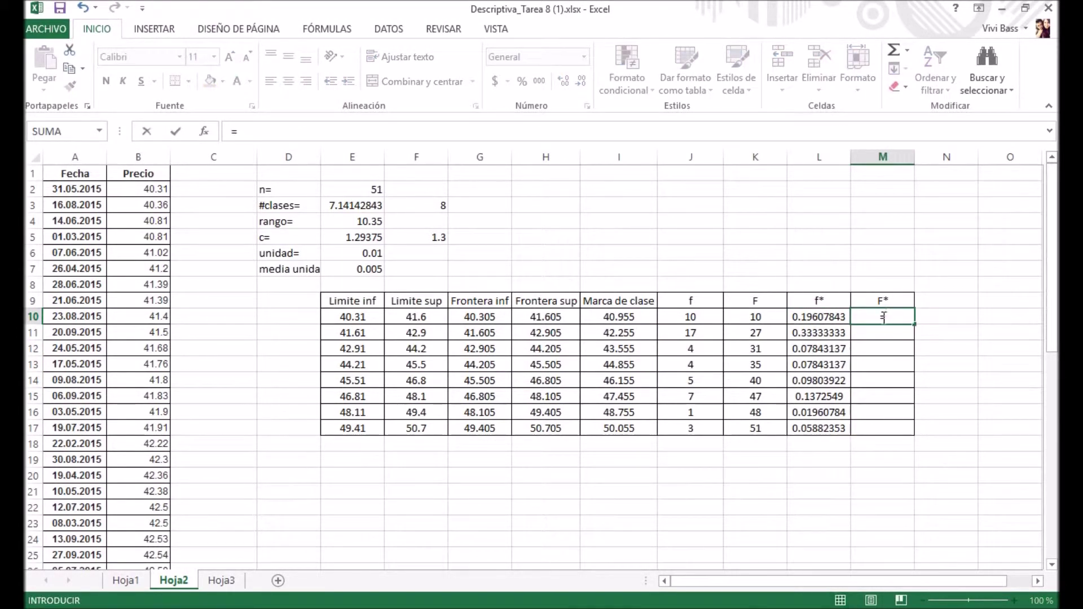
left_click(768, 317)
type("/")
left_click(367, 189)
left_click(265, 132)
key("F4")
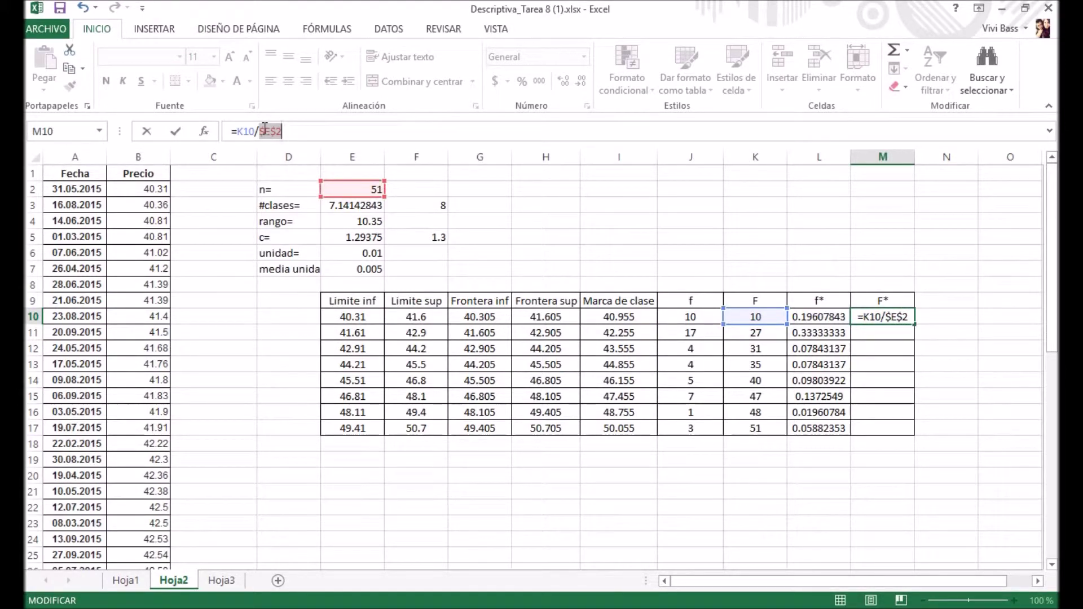
key("Return")
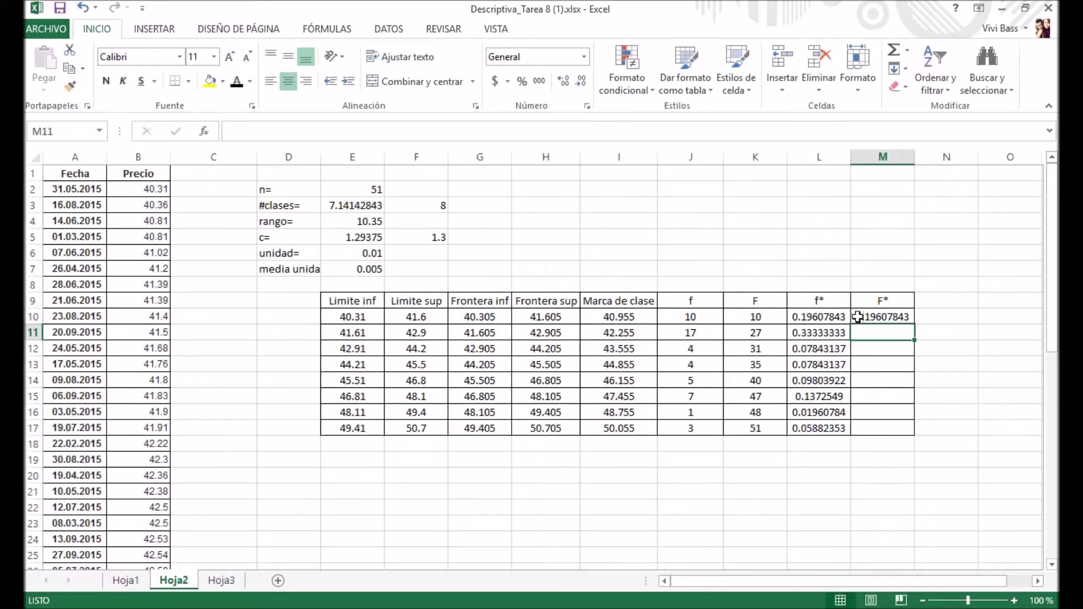
left_click(863, 317)
left_click_drag(915, 324, 915, 431)
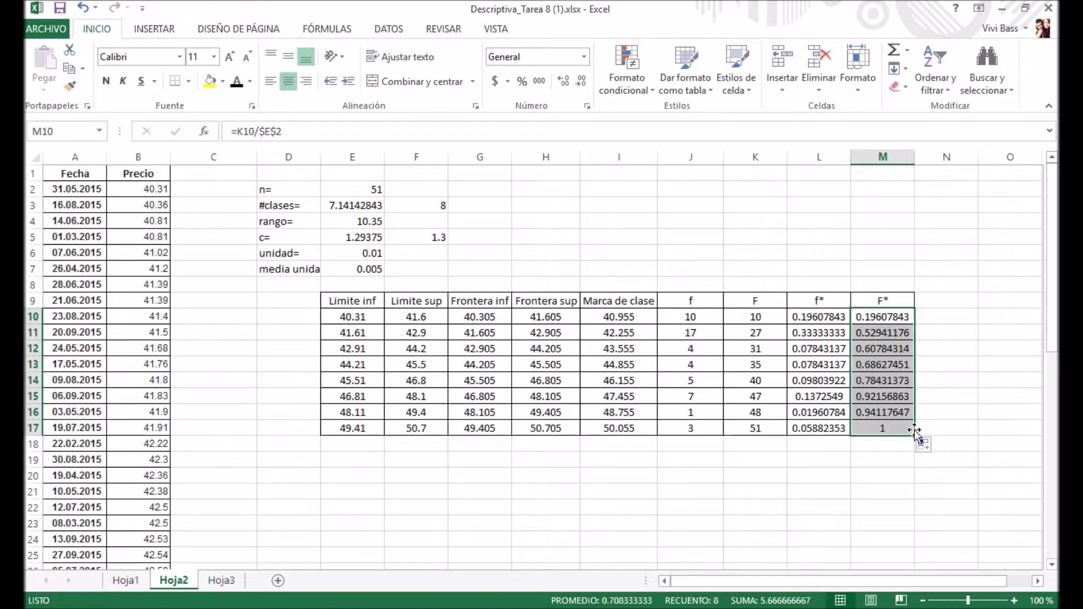
left_click(976, 431)
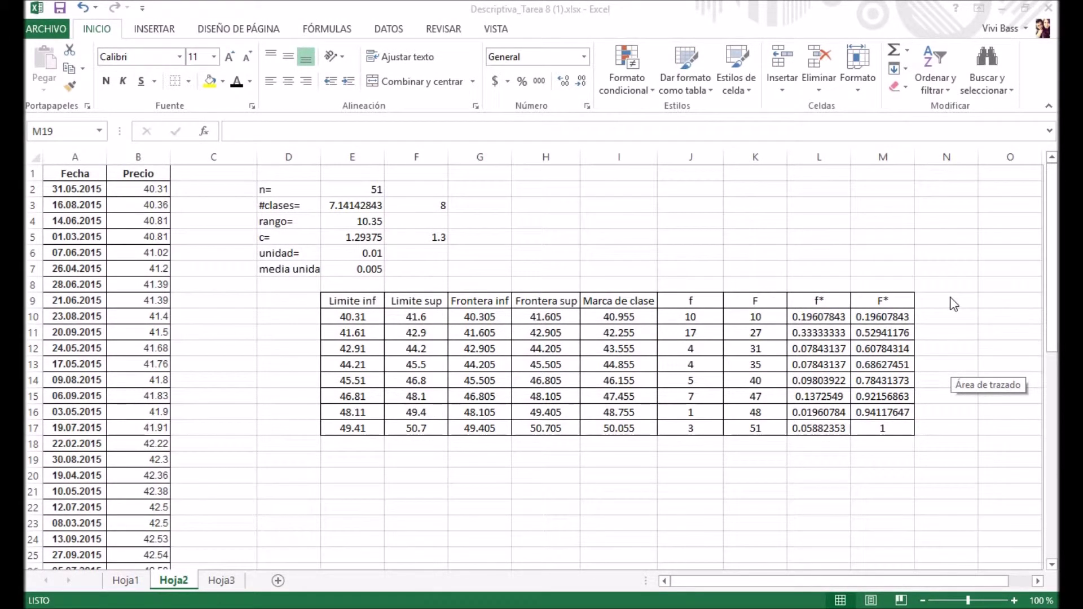
Start an Estadística descriptiva data analysis with the Precio values $B$2:$B$52 as the input range
left_click(996, 301)
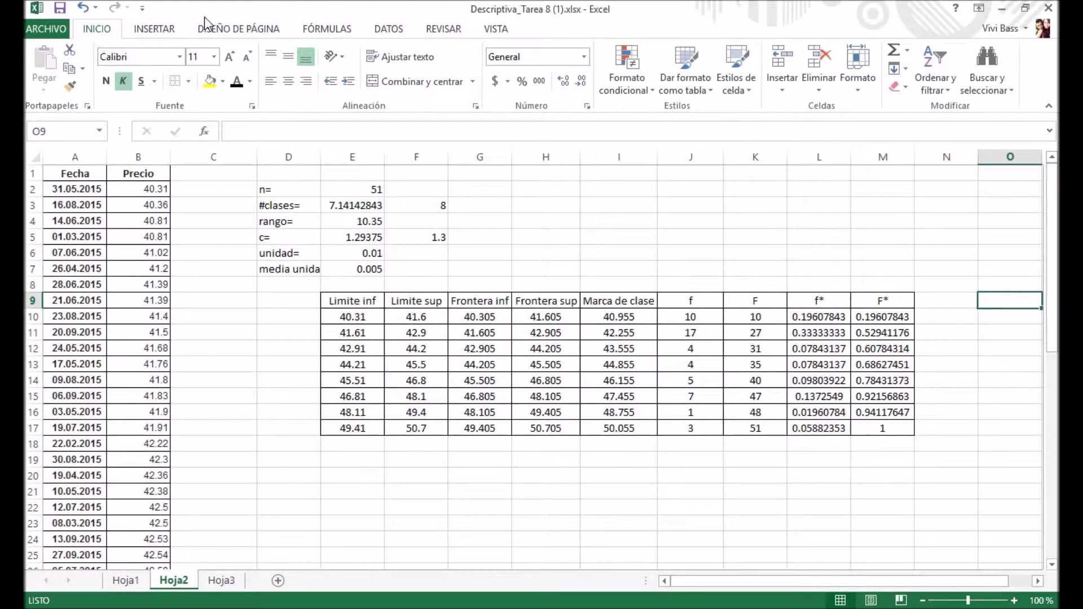
left_click(390, 29)
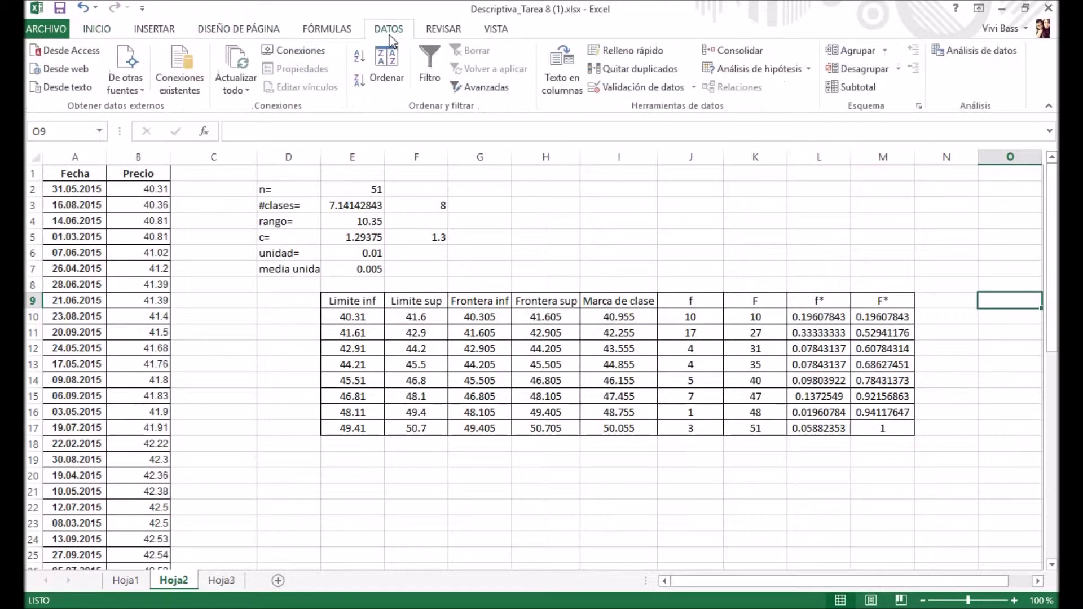
left_click(976, 56)
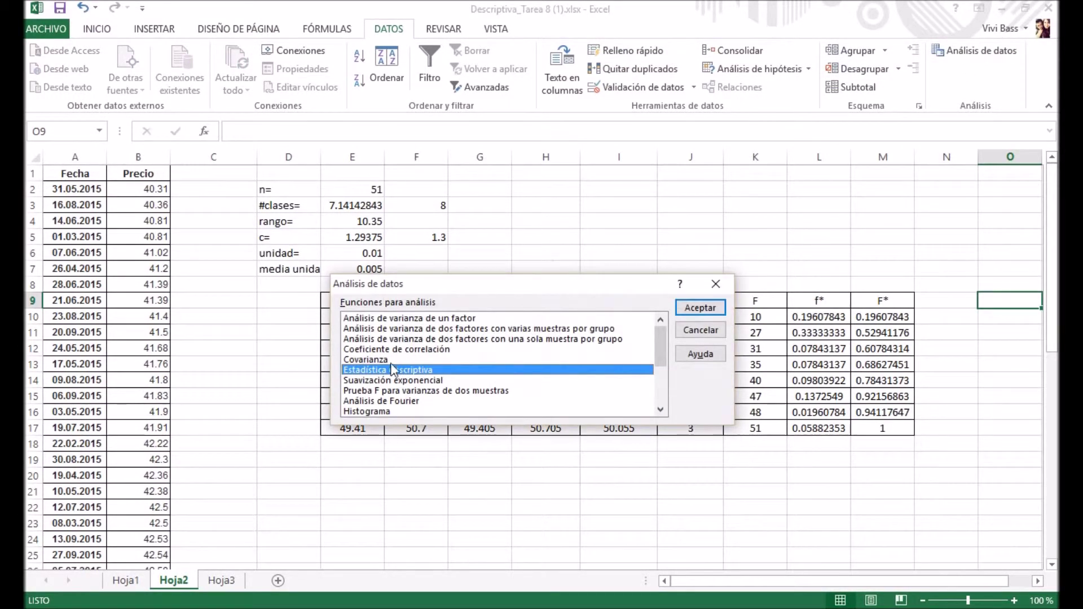
left_click(700, 308)
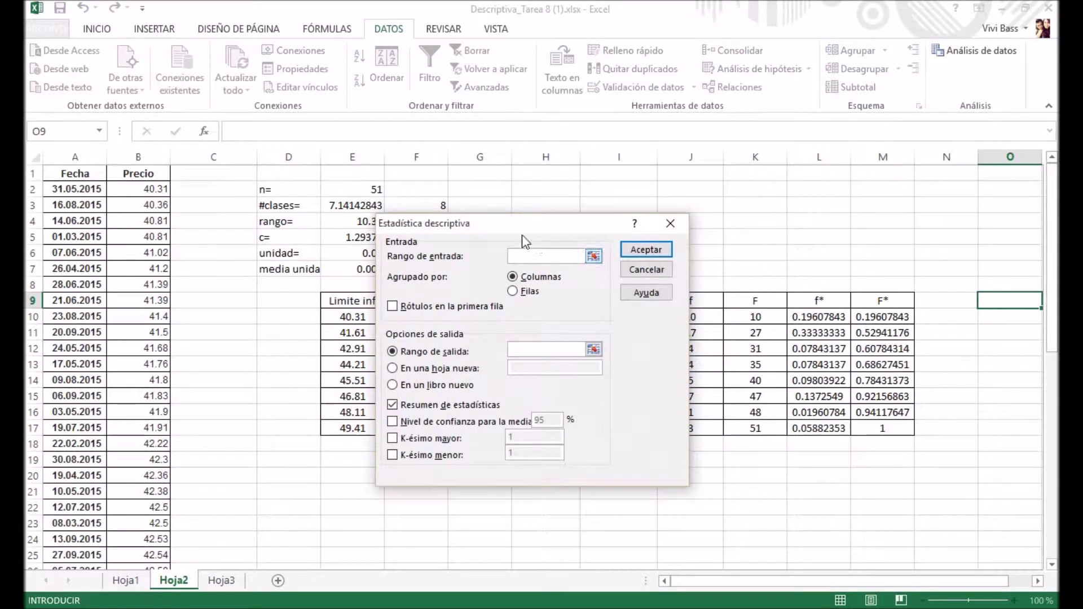
left_click(141, 192)
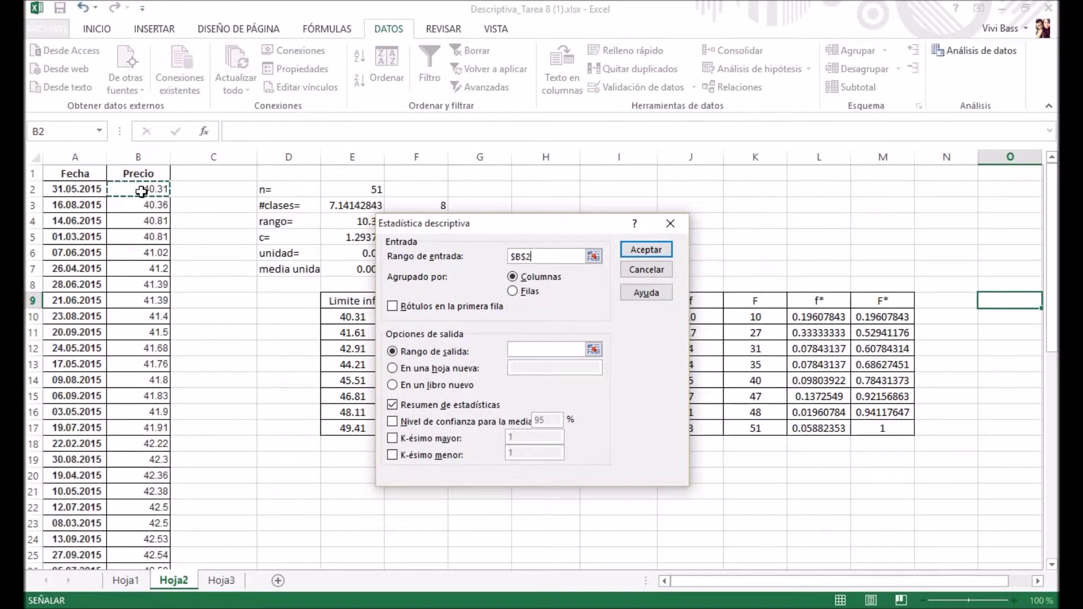
key("ctrl+shift+Down")
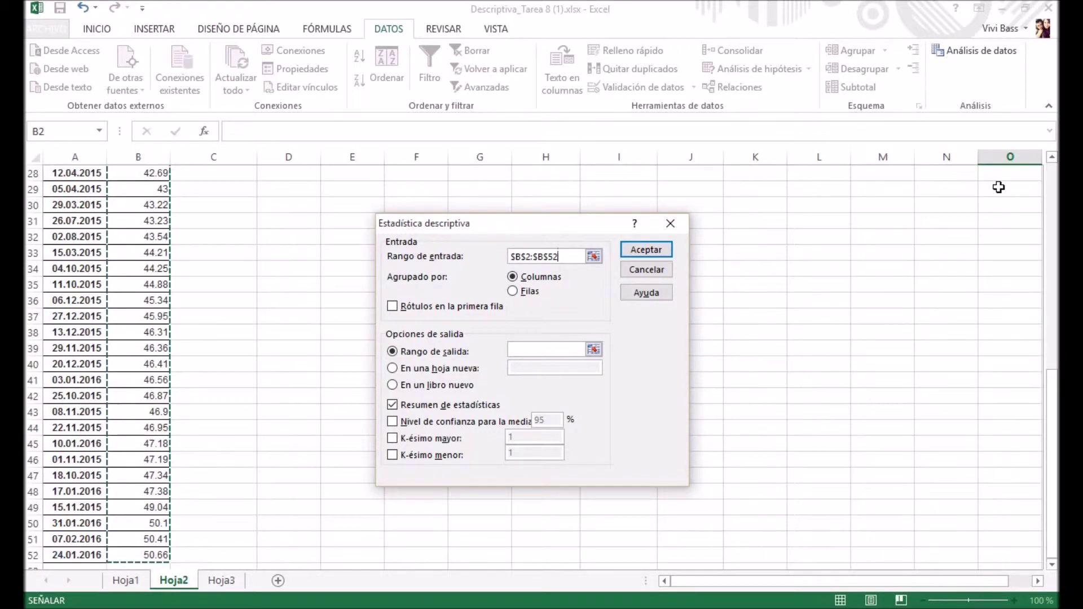
Output the descriptive statistics summary to $O$9 and autofit column O to its labels
left_click(1058, 181)
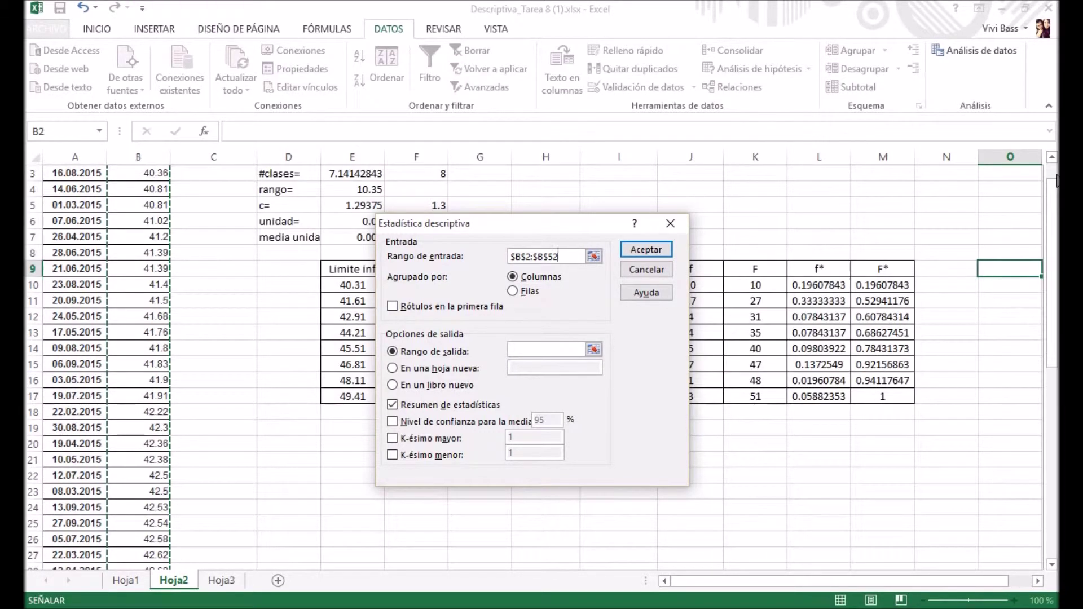
left_click(522, 351)
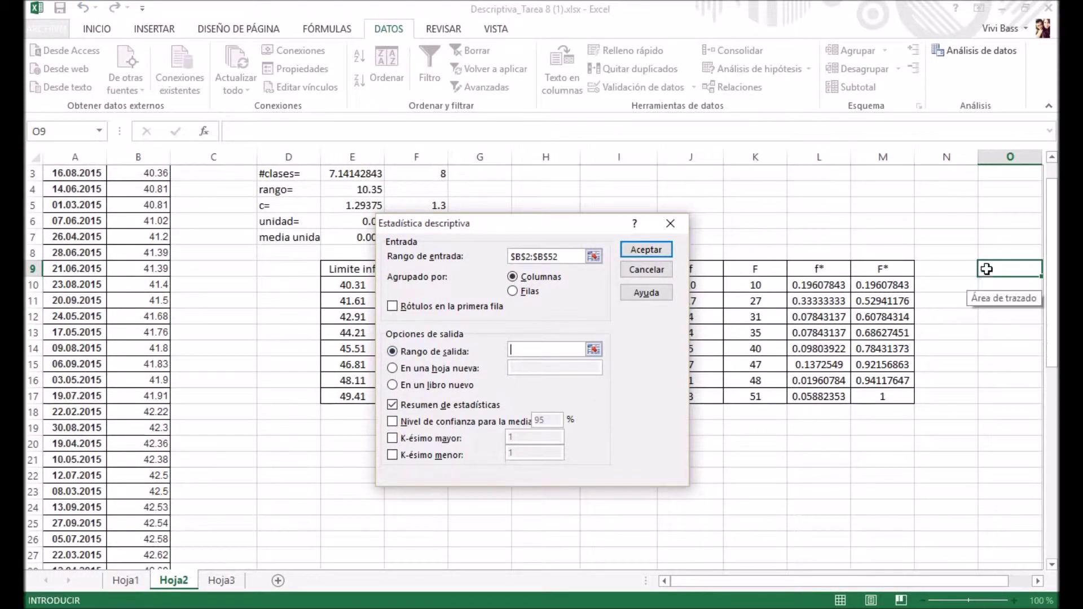
left_click(1010, 267)
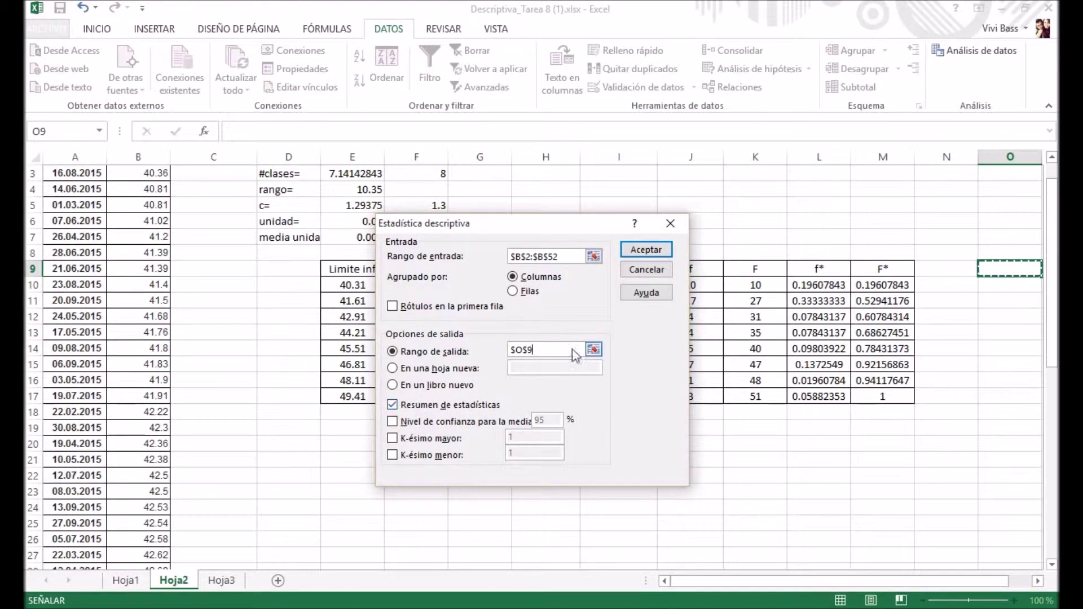
left_click(640, 249)
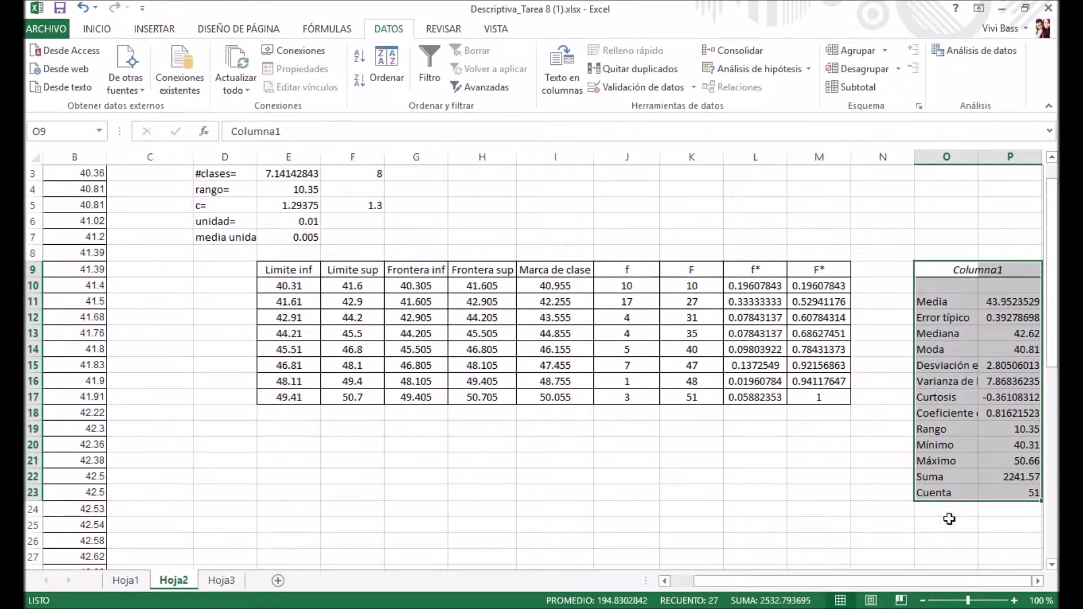
double_click(980, 158)
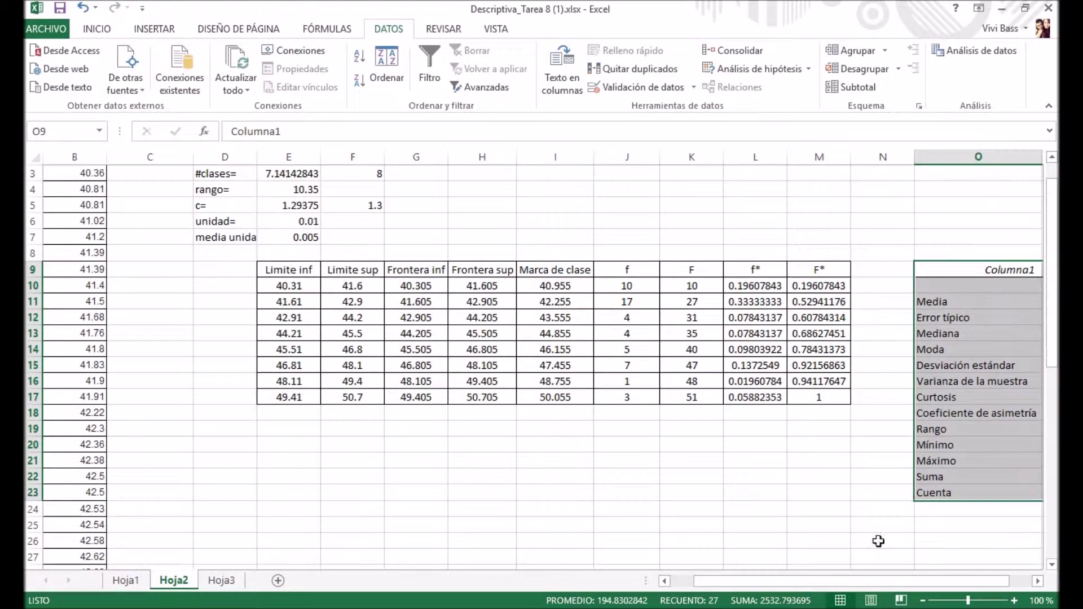
left_click(1038, 581)
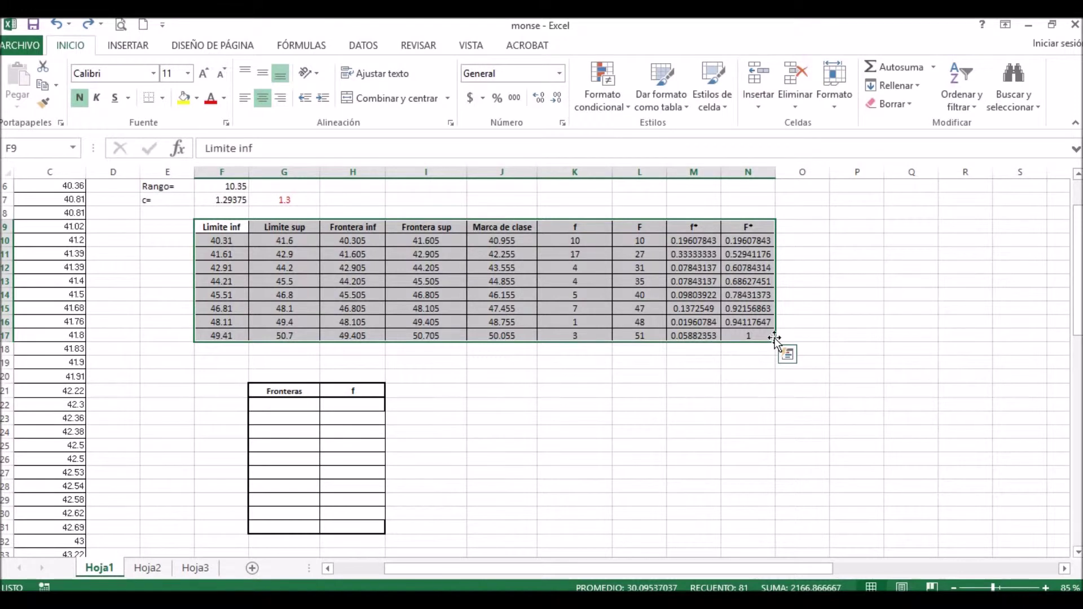
In the monse workbook, copy the Frontera inf values H10:H17 and paste them as values under Fronteras starting at G23
left_click_drag(349, 237, 361, 334)
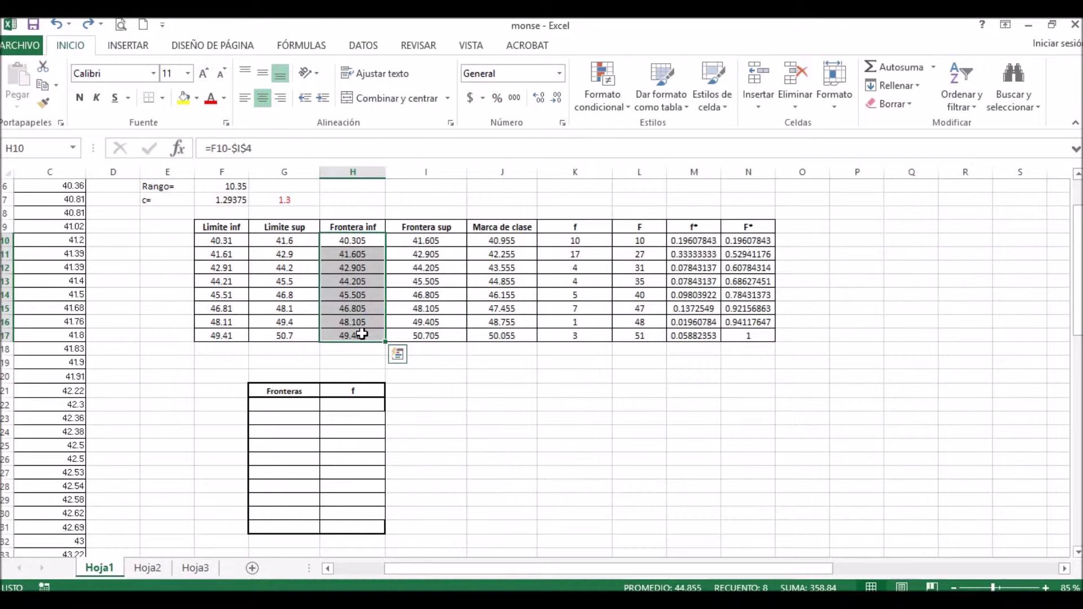
key("ctrl+c")
left_click(303, 415)
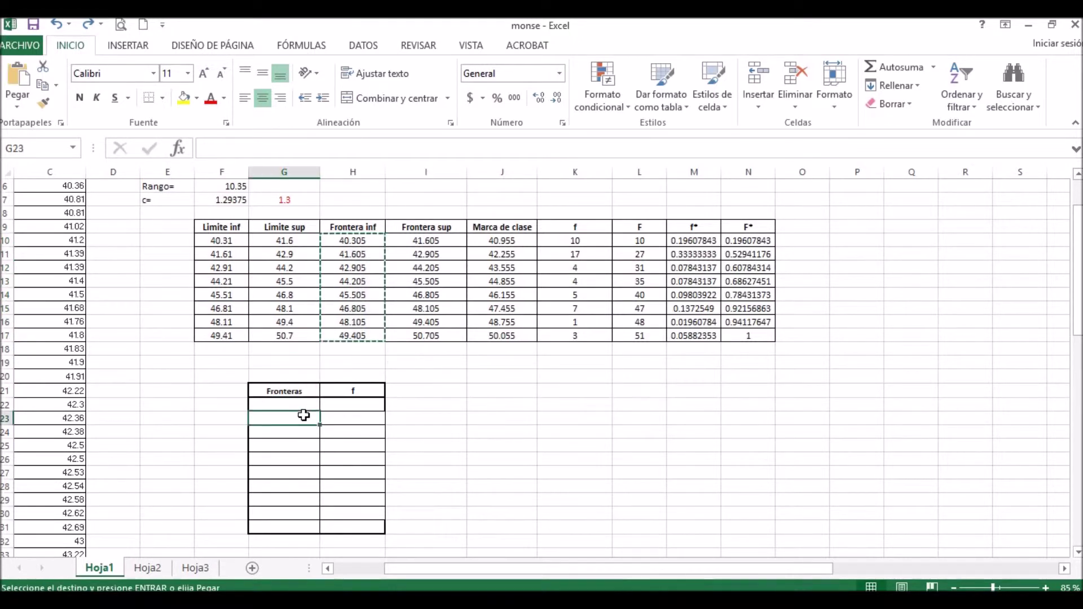
left_click(17, 104)
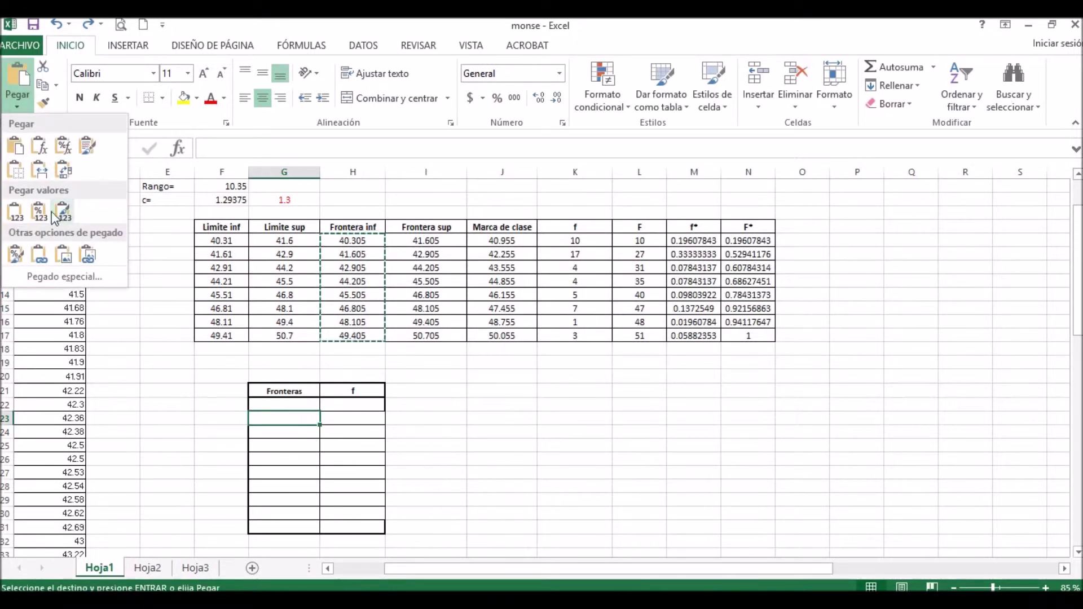
left_click(15, 212)
Calculate the boundary before the first class in G22 with the formula =G23-G7
left_click(263, 400)
type("=")
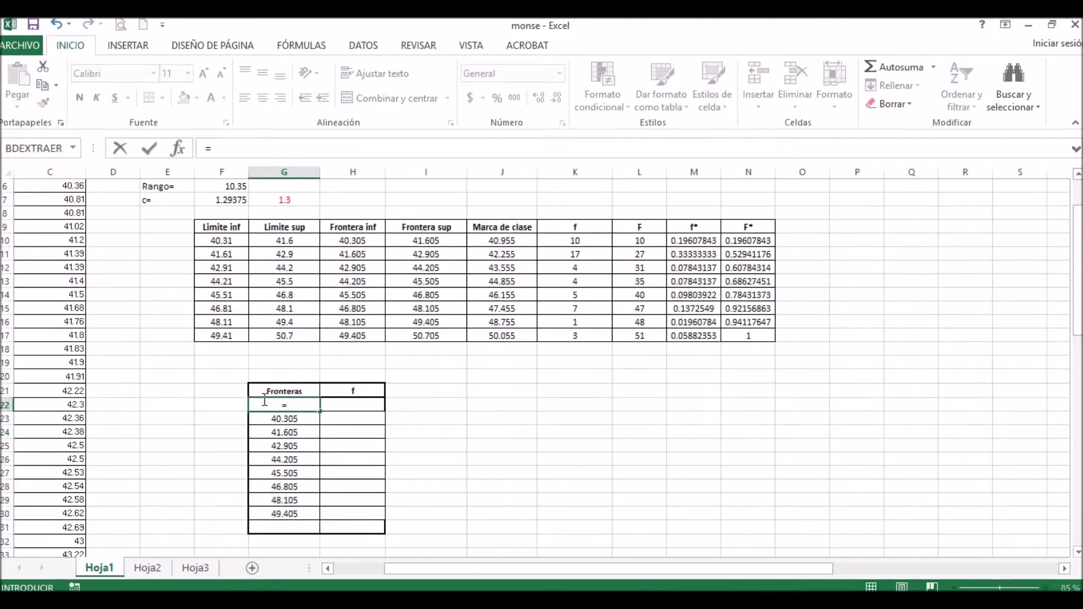
left_click(284, 418)
type("-")
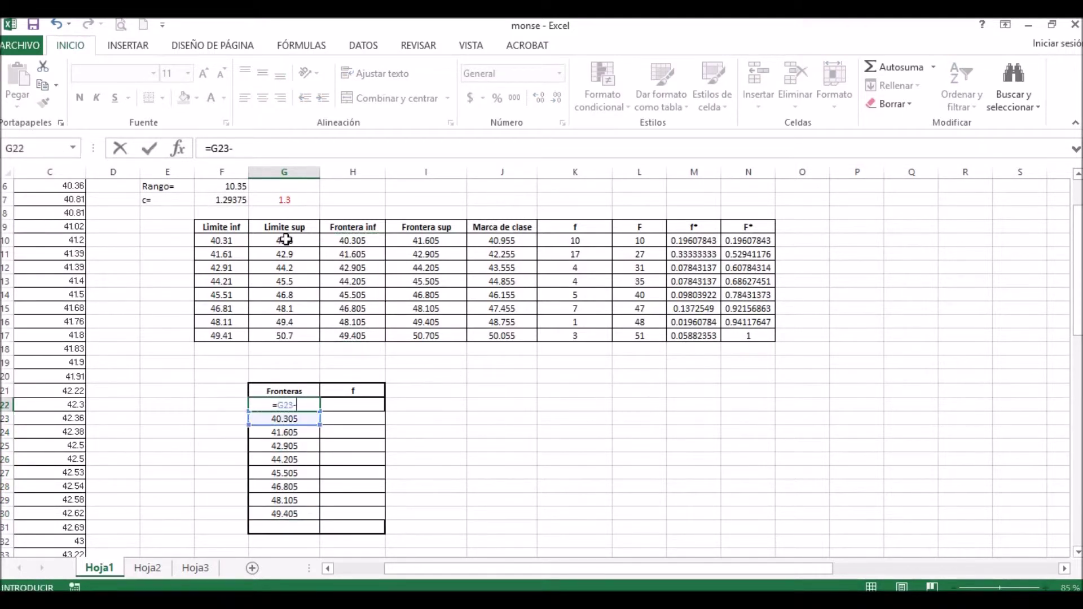
left_click(287, 201)
key("Return")
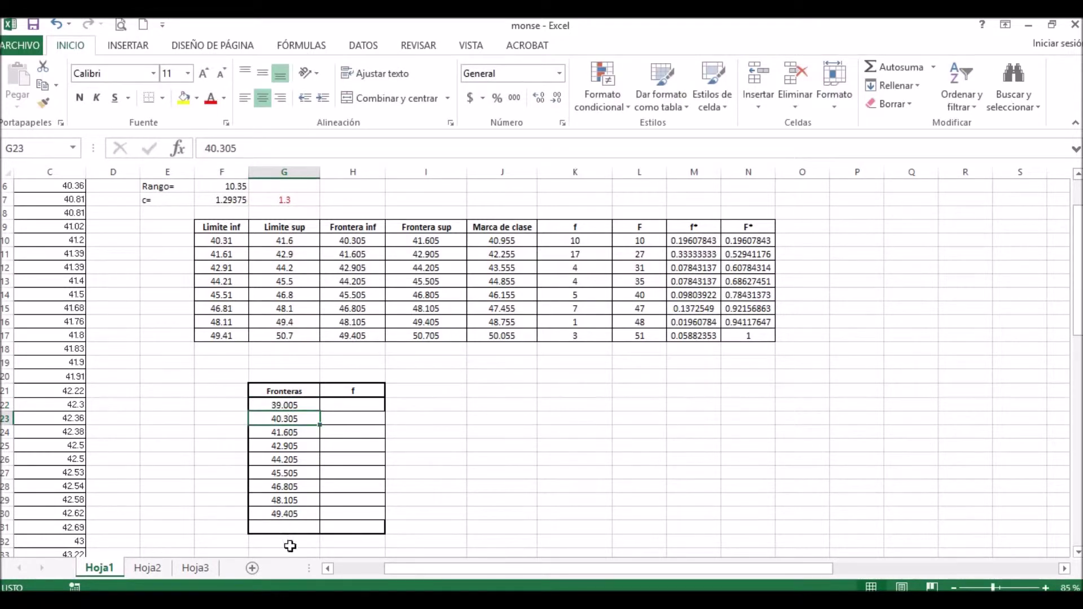
Calculate the closing boundary in G31 by adding the class width in G7 to G30
left_click(289, 532)
type("=")
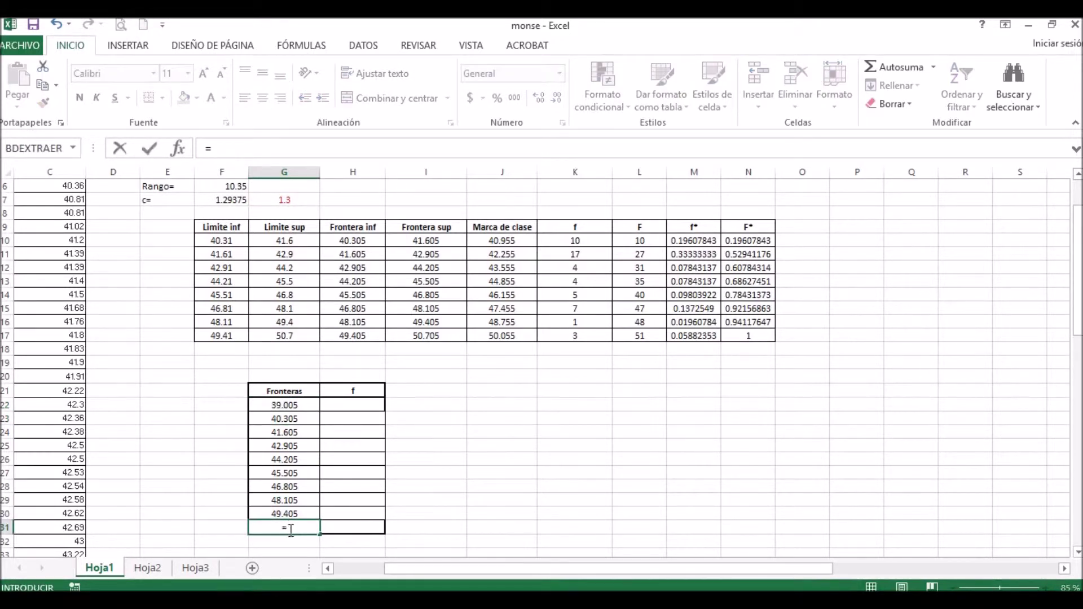
left_click(266, 516)
type("+")
left_click(296, 196)
key("Return")
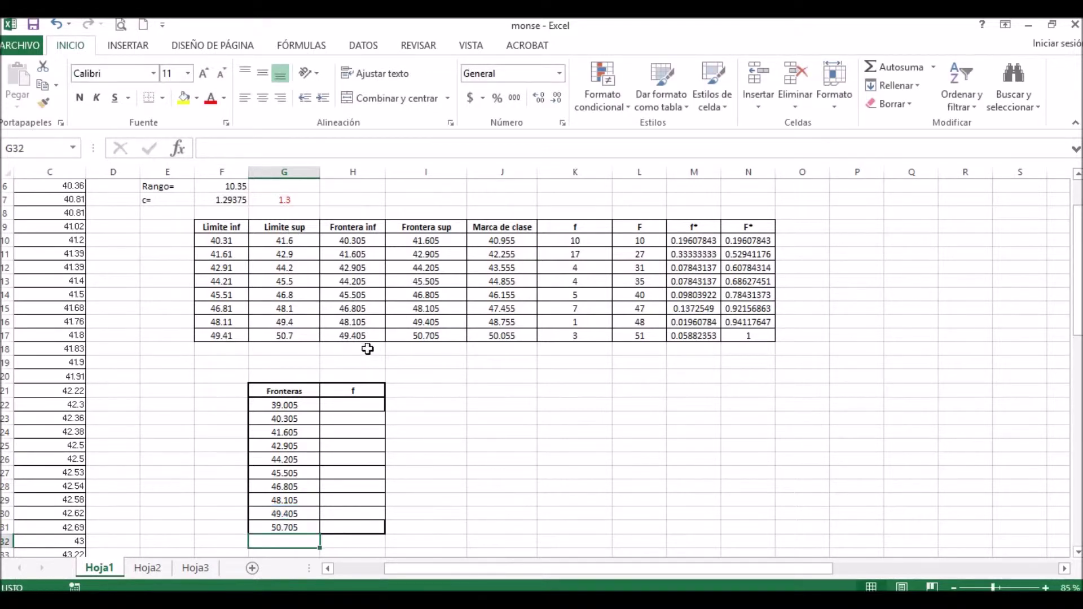
Enter a frequency of 0 for the first and last boundaries, in H22 and H31
left_click(347, 405)
type("0")
key("Return")
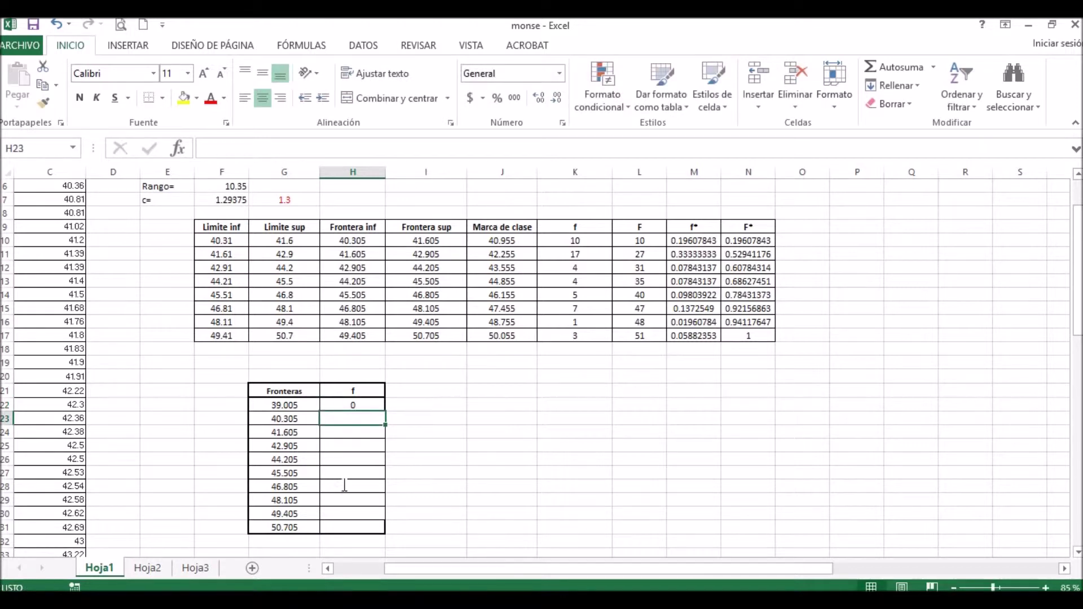
left_click(358, 526)
type("0")
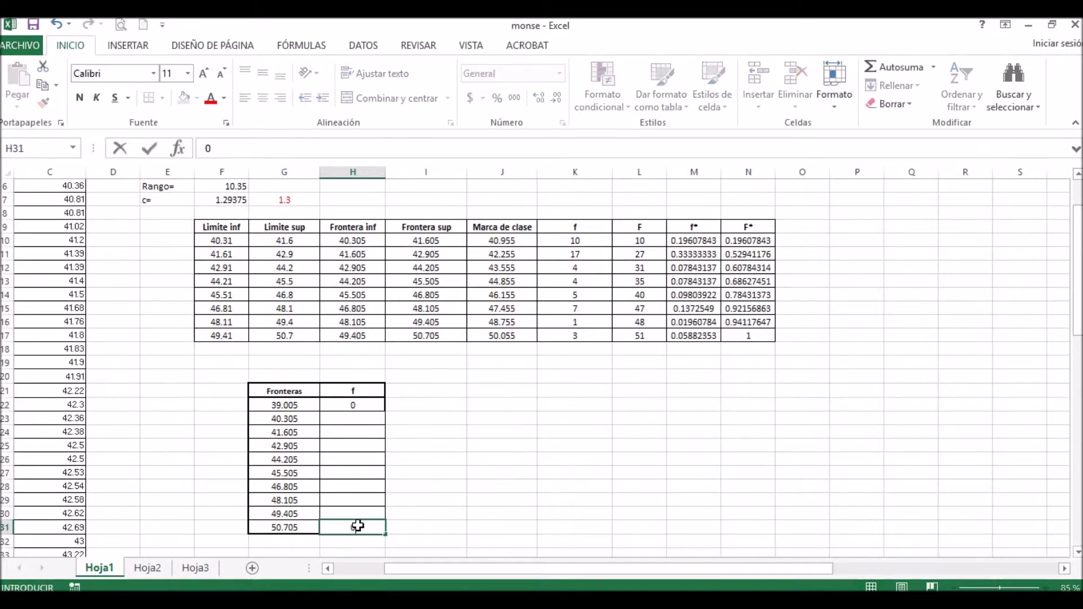
key("Return")
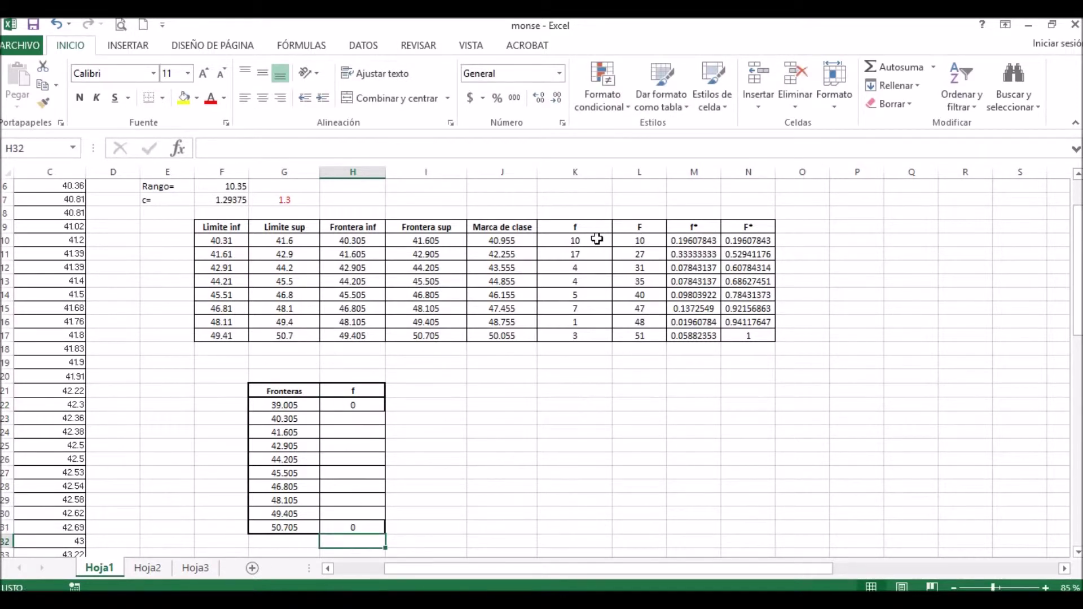
Copy the class frequencies f from K10:K17 into the boundary table's f column starting at H23
left_click_drag(597, 239, 595, 340)
key("ctrl+c")
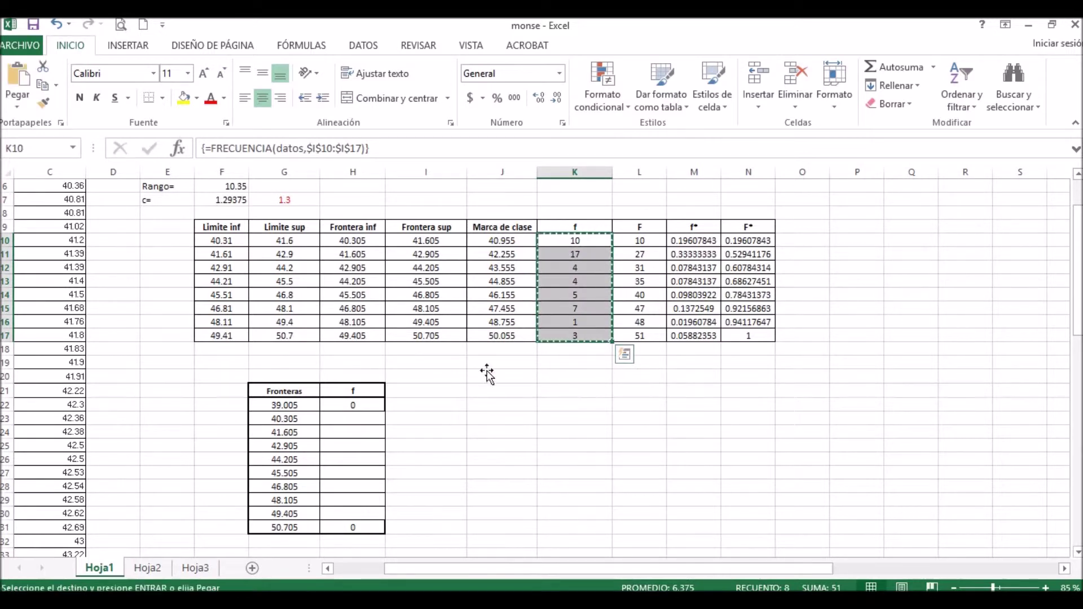
left_click(373, 419)
key("ctrl+v")
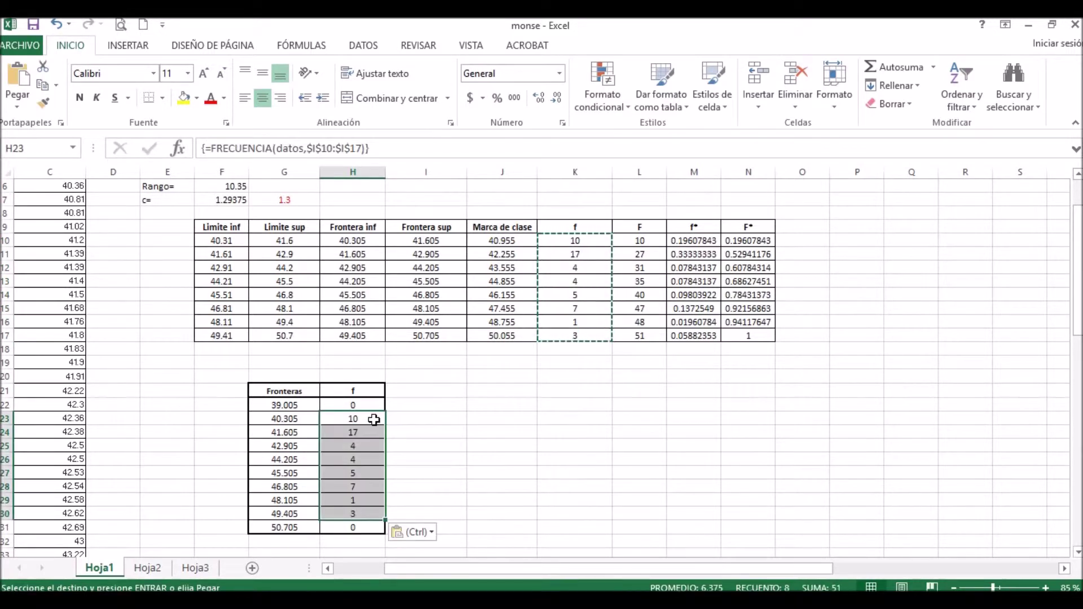
Insert the recommended Columna agrupada chart from the boundary and frequency data in G22:H31
left_click_drag(285, 405, 375, 527)
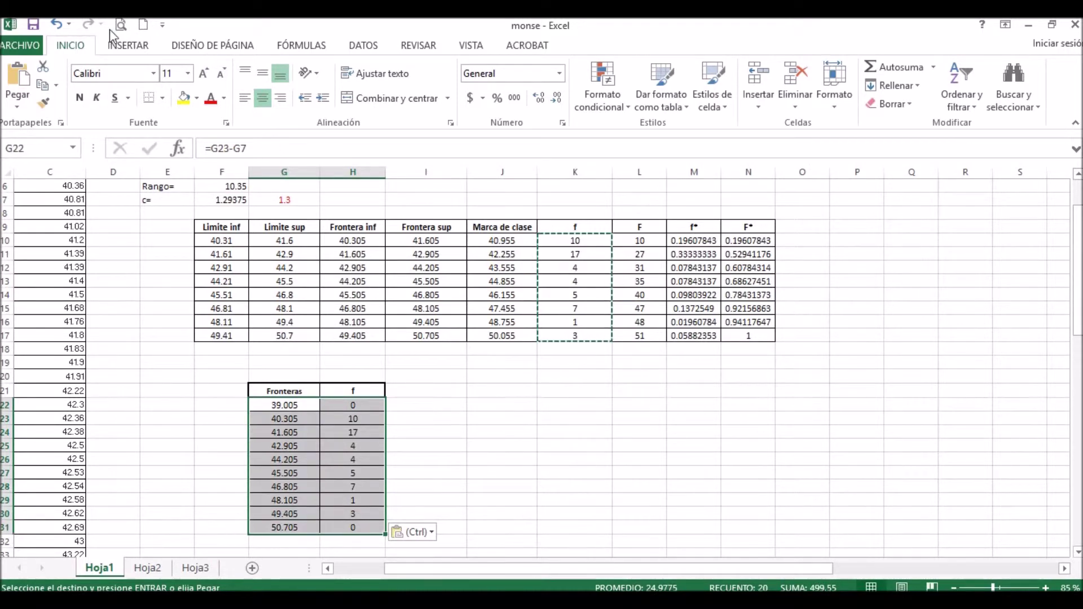
left_click(126, 46)
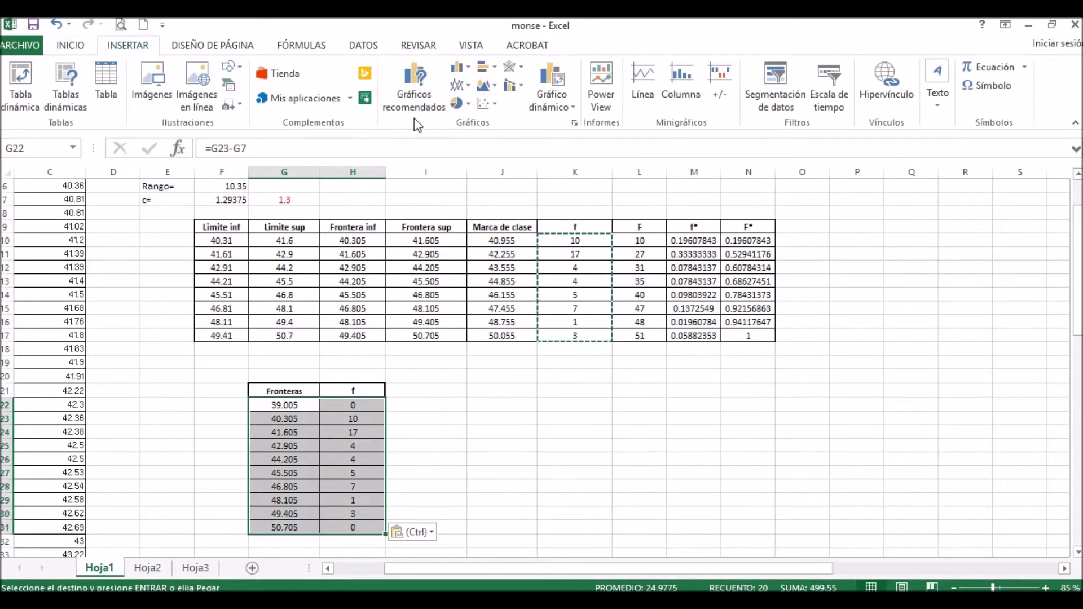
left_click(413, 101)
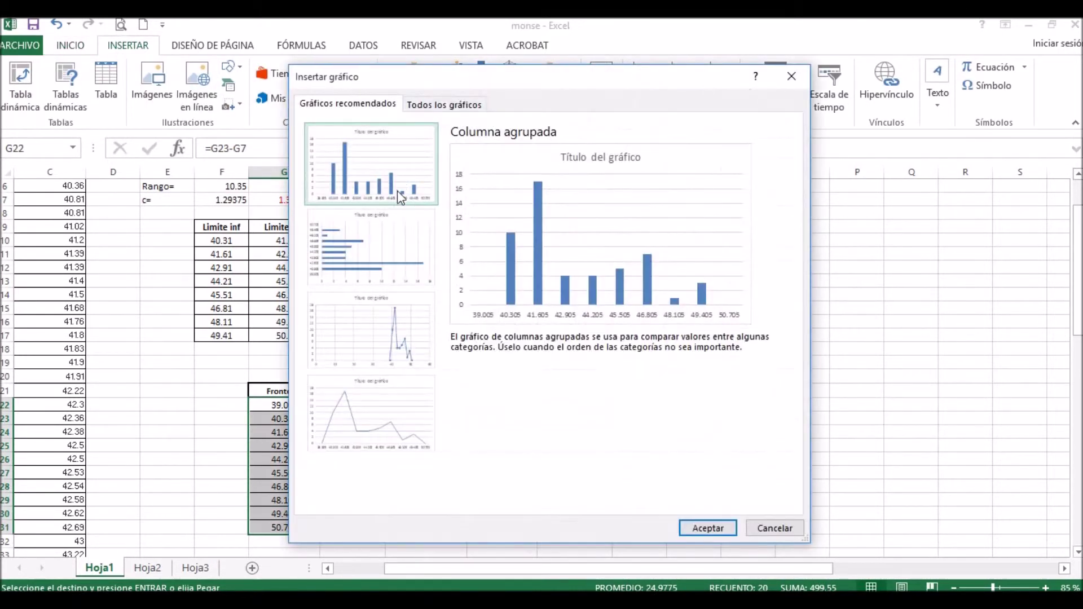
left_click(708, 528)
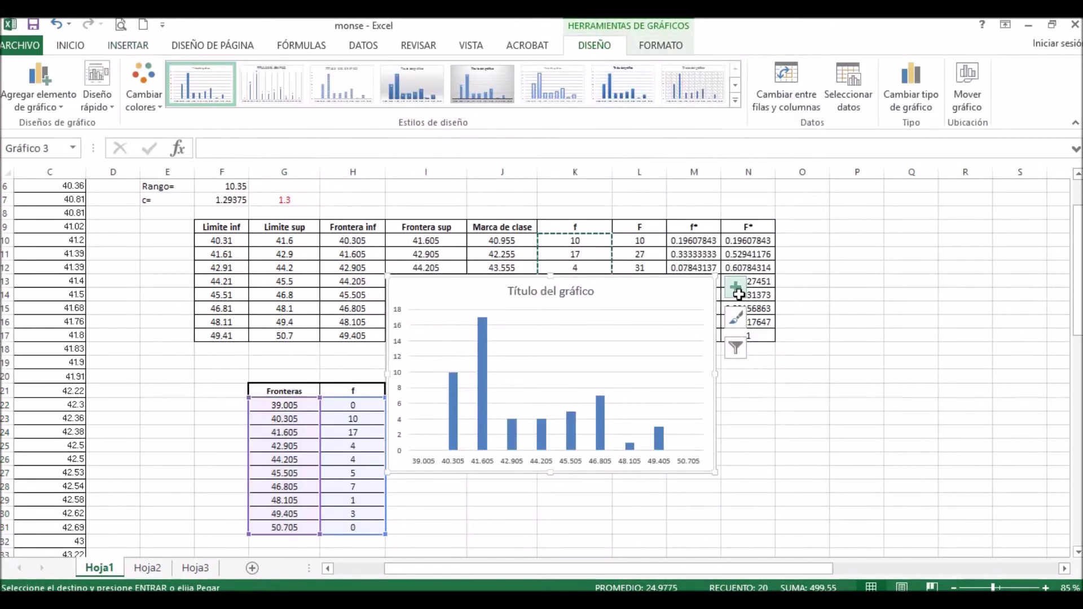
Add axis titles to the column chart and set the vertical axis title to "frecuencia"
left_click(737, 288)
left_click(774, 324)
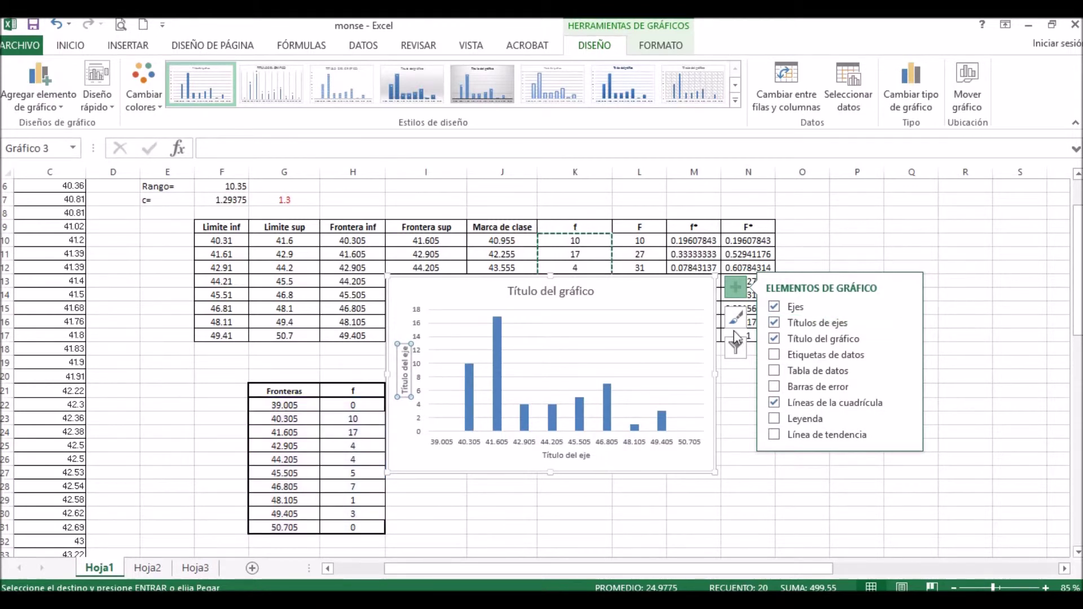
left_click_drag(405, 392, 408, 351)
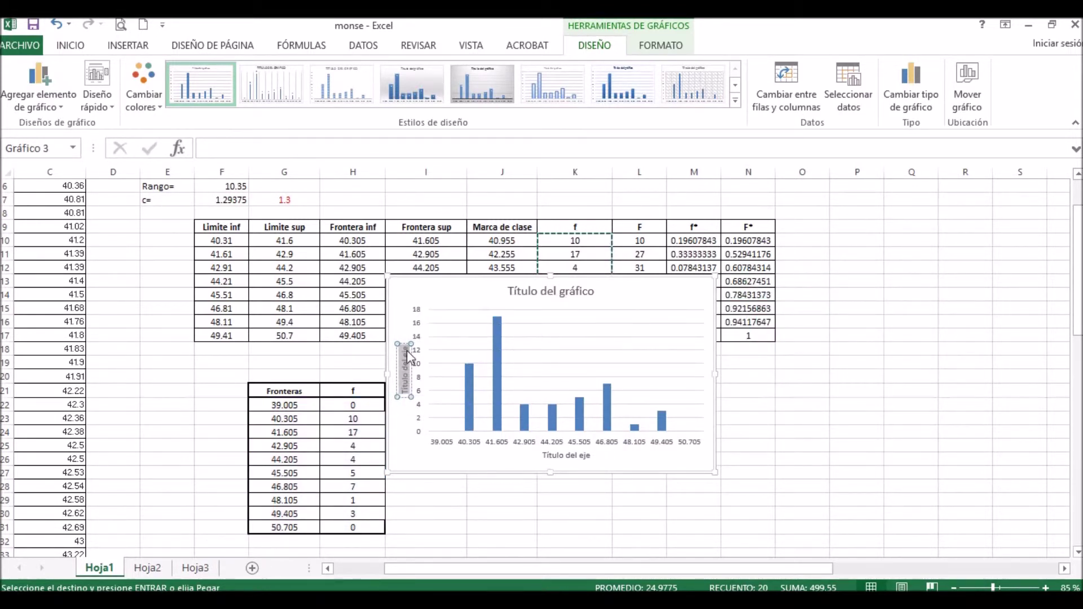
key("Delete")
type("frecuencia")
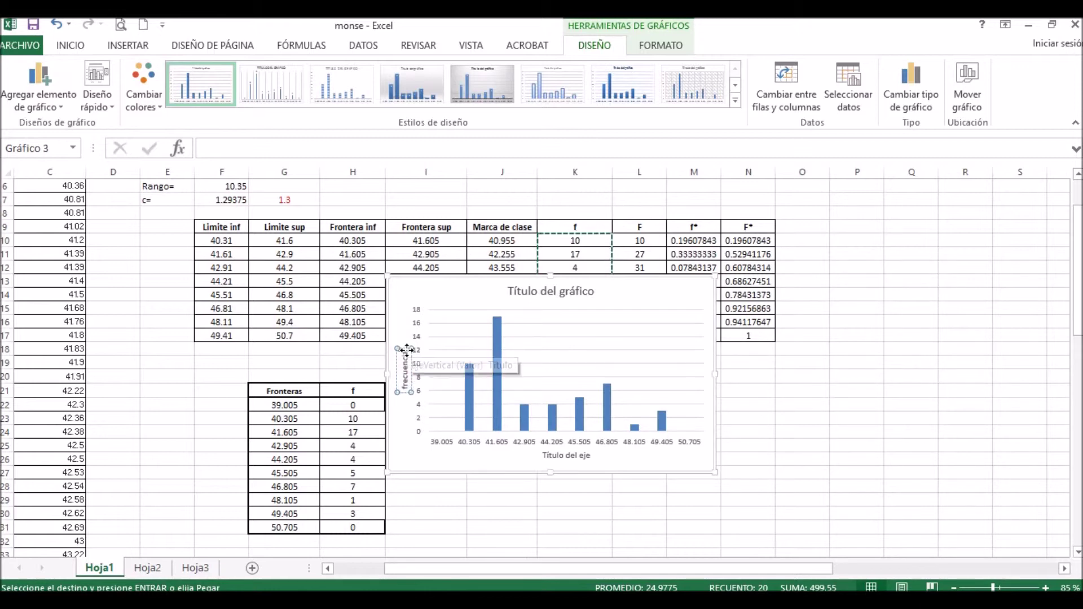
Replace the chart's horizontal axis title with "Fronteras"
double_click(577, 455)
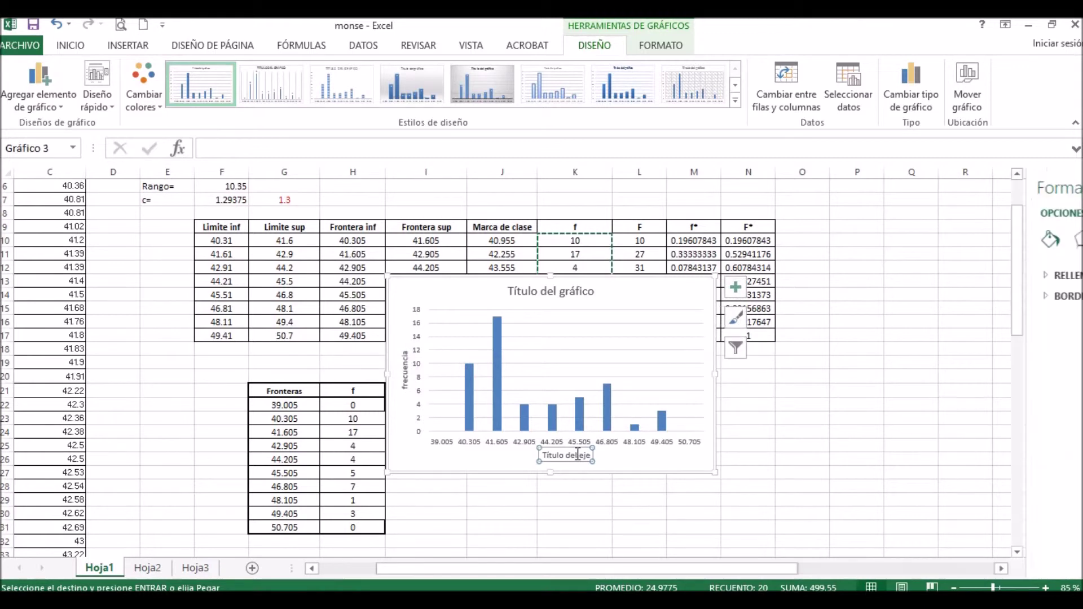
left_click_drag(589, 455, 549, 446)
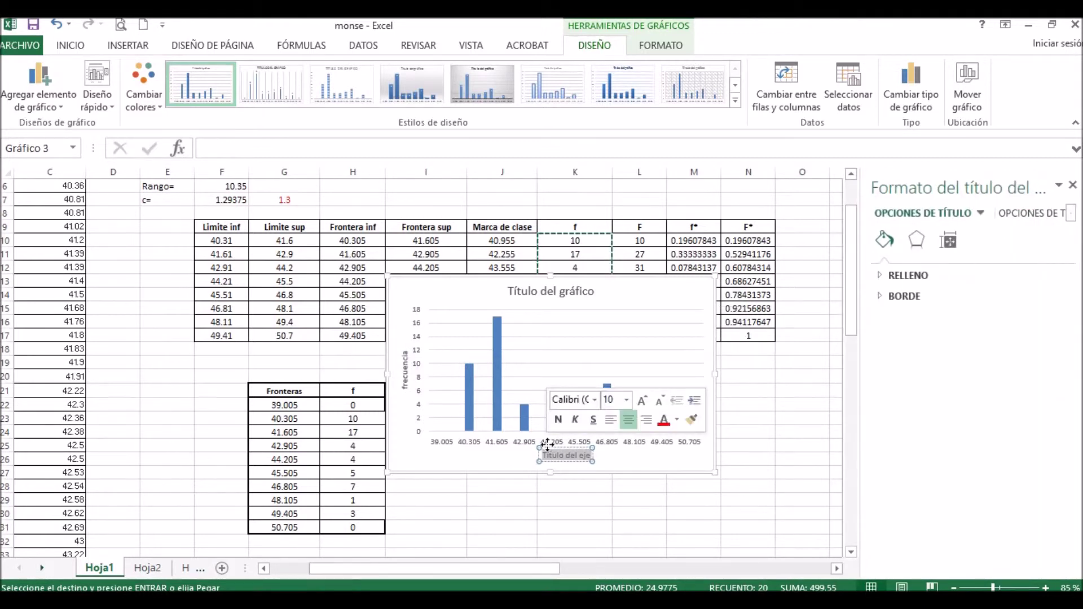
key("Delete")
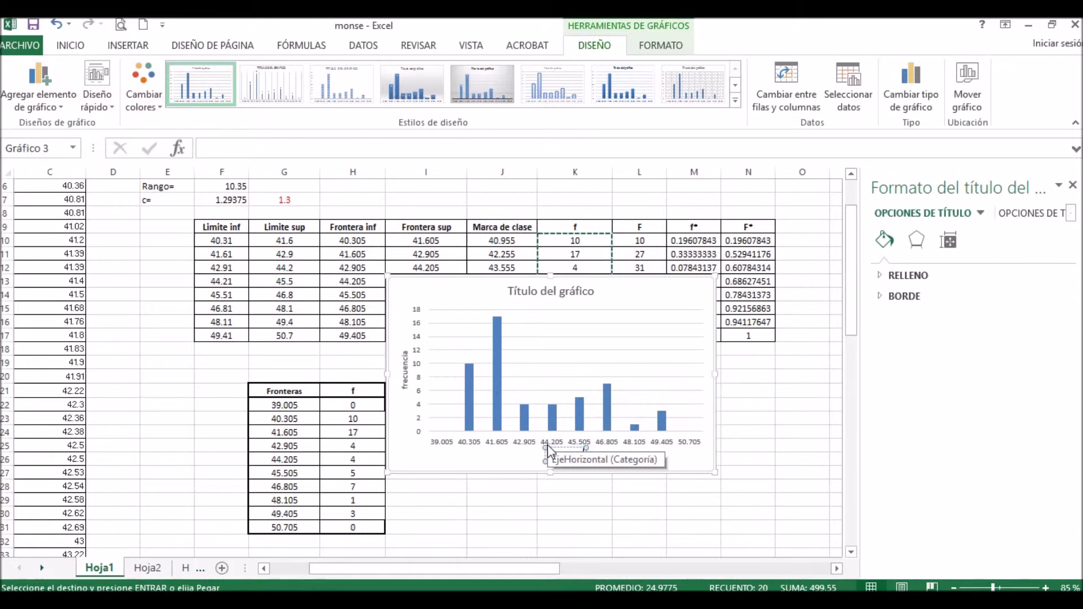
type("Fronteras")
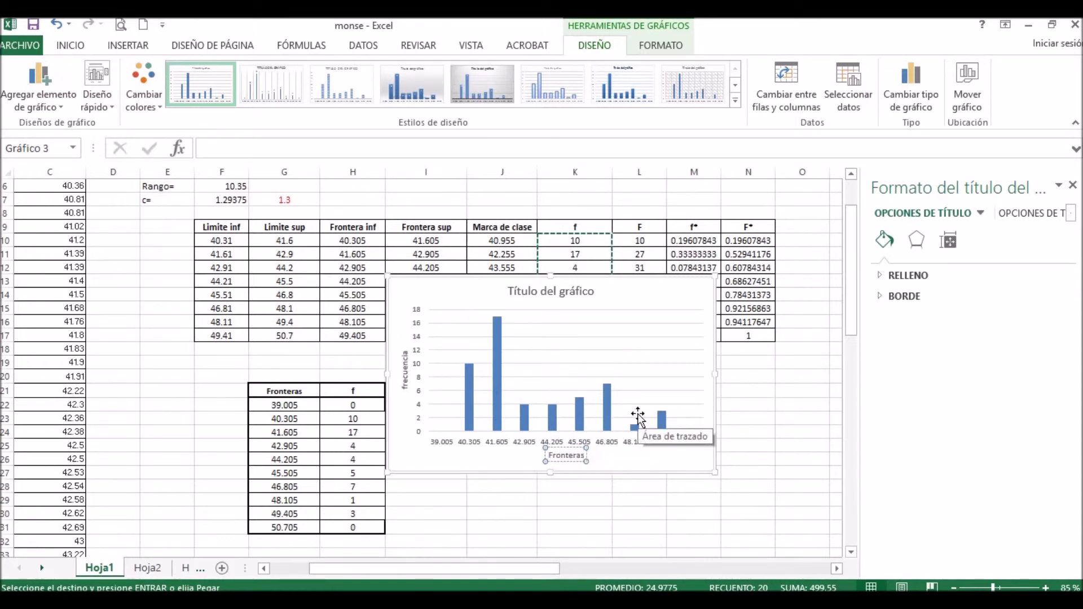
Change the chart title to "Histograma y polígono de frecuencias"
left_click(590, 292)
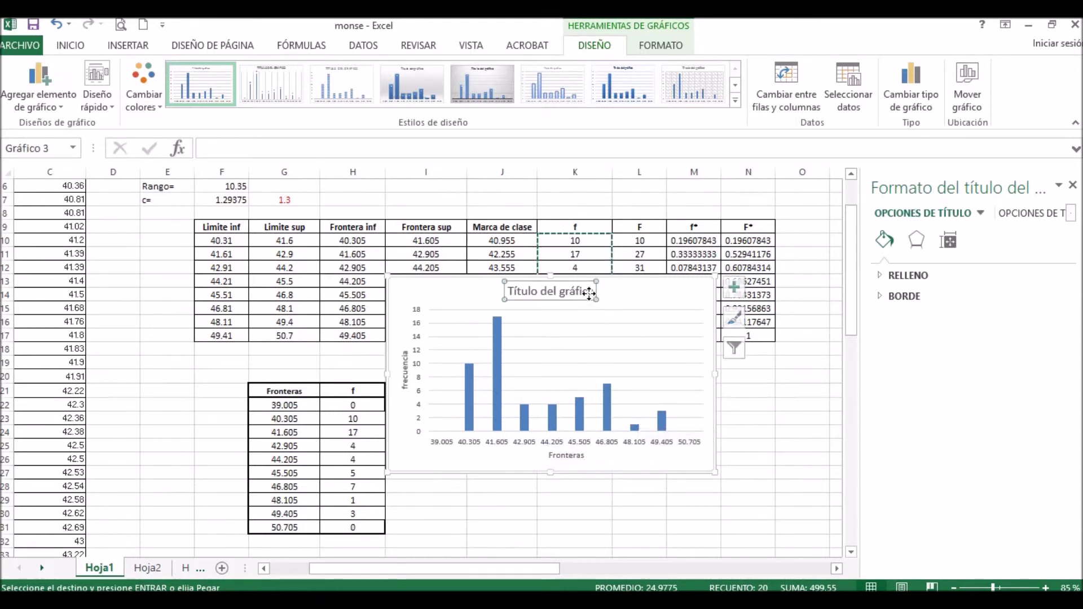
left_click_drag(591, 292, 522, 289)
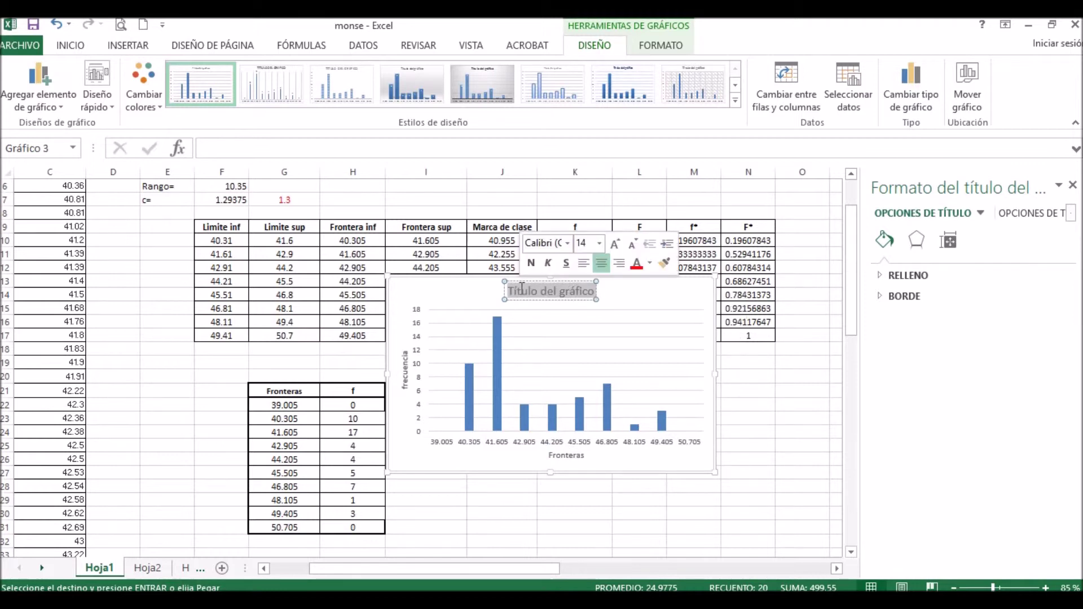
key("Delete")
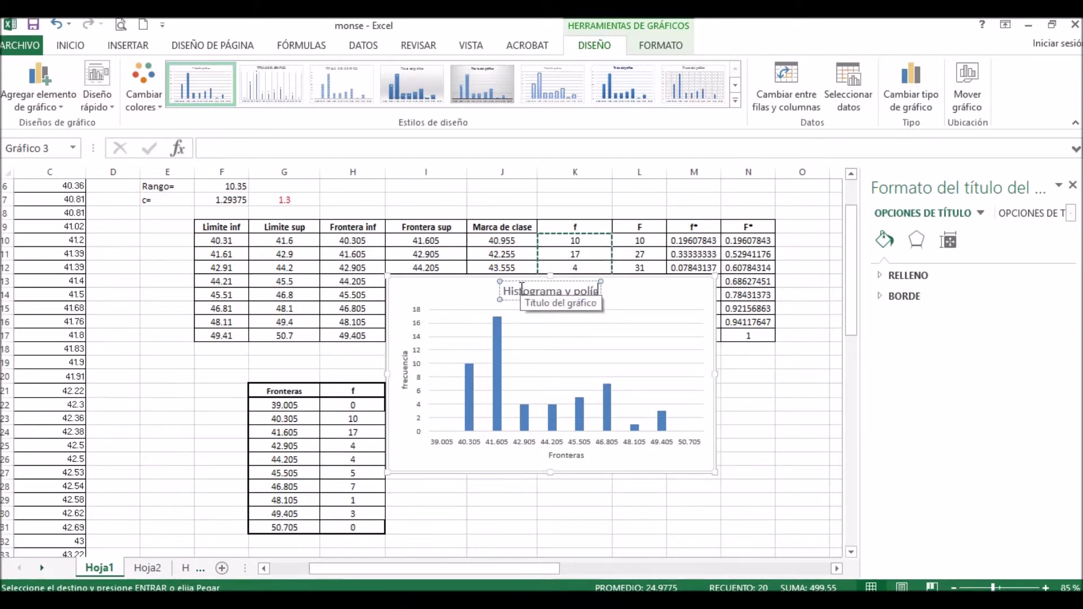
type("recuencias")
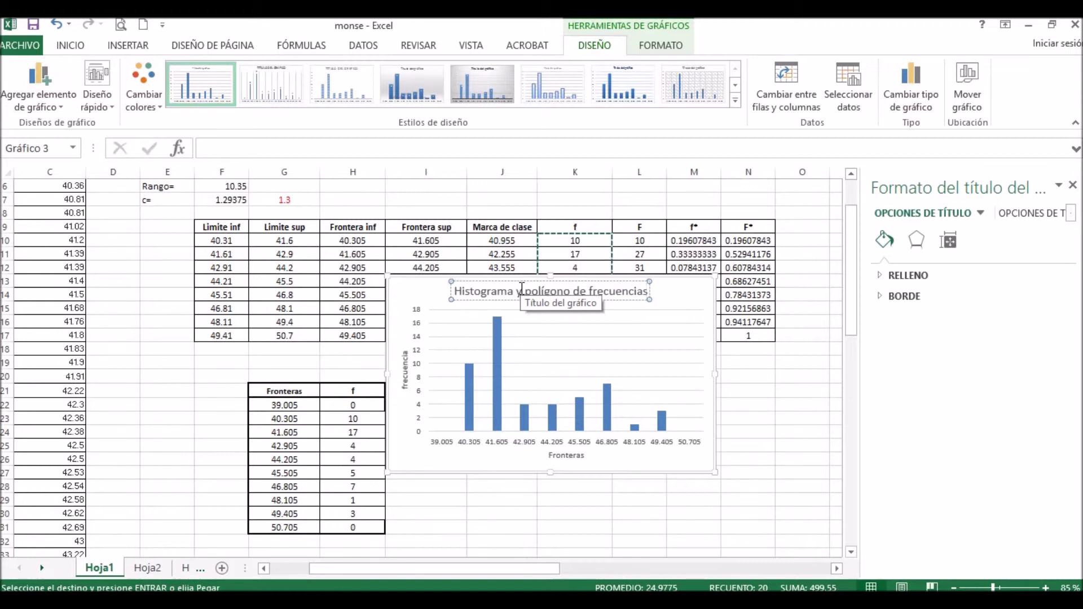
left_click(691, 313)
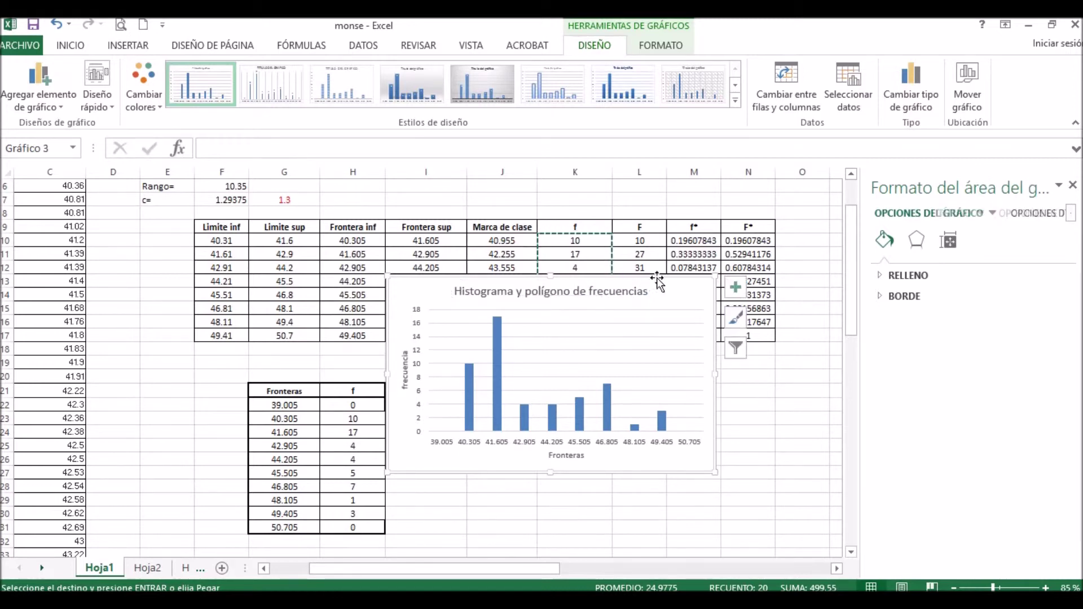
Apply the quick layout with axis titles and a side legend to the chart, and rename its data series "Histograma"
left_click(94, 97)
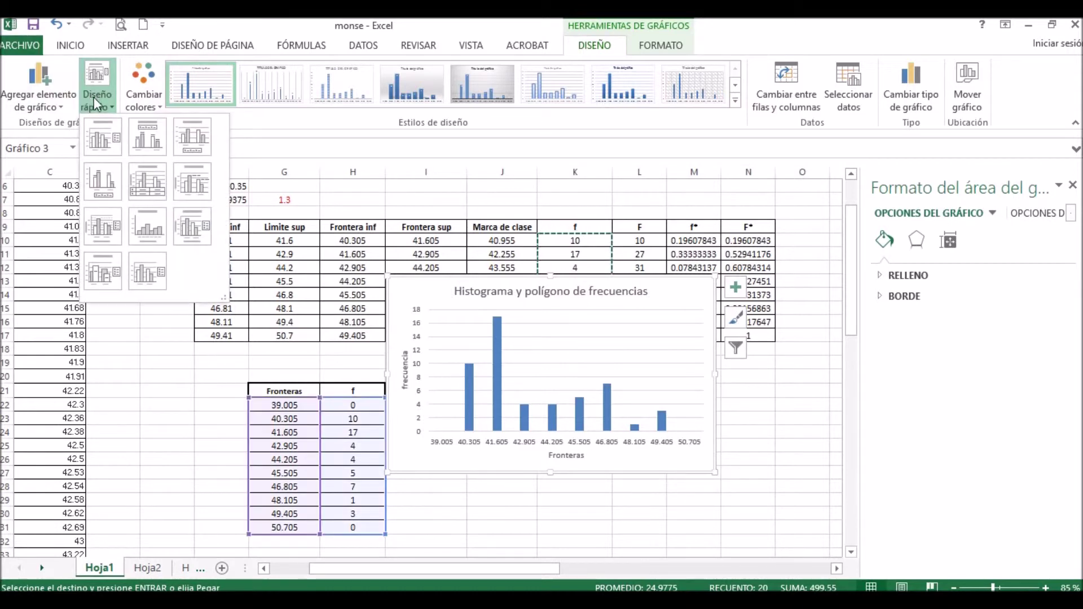
left_click(191, 218)
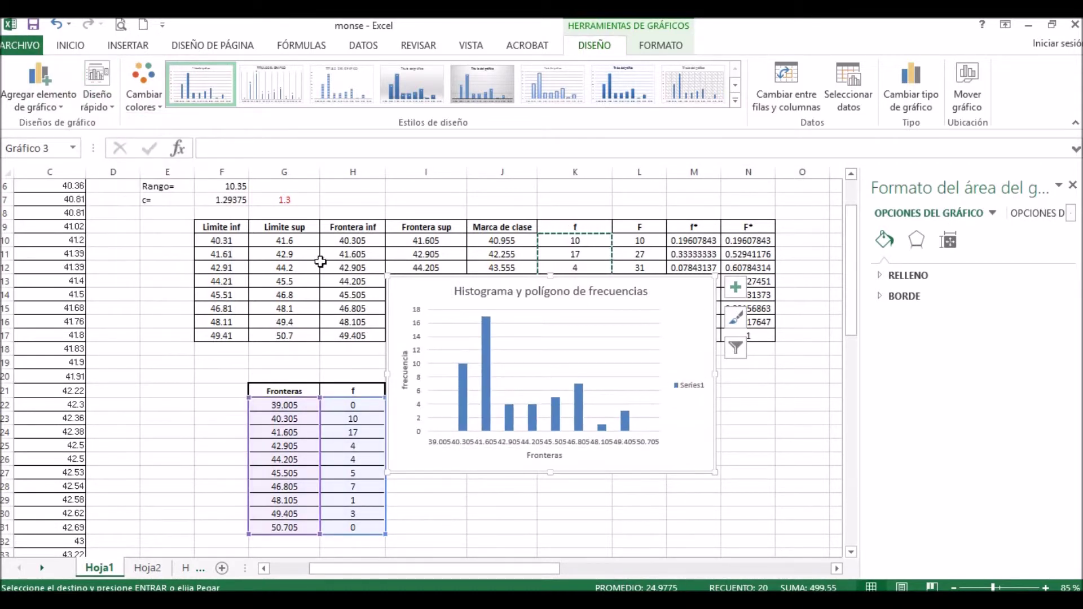
left_click(733, 351)
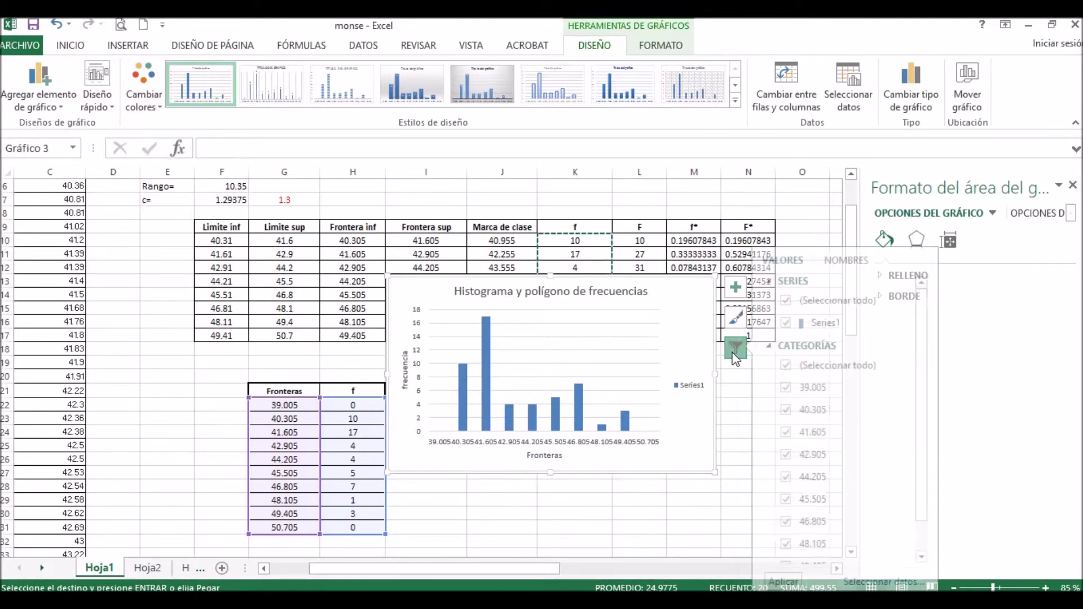
left_click(887, 582)
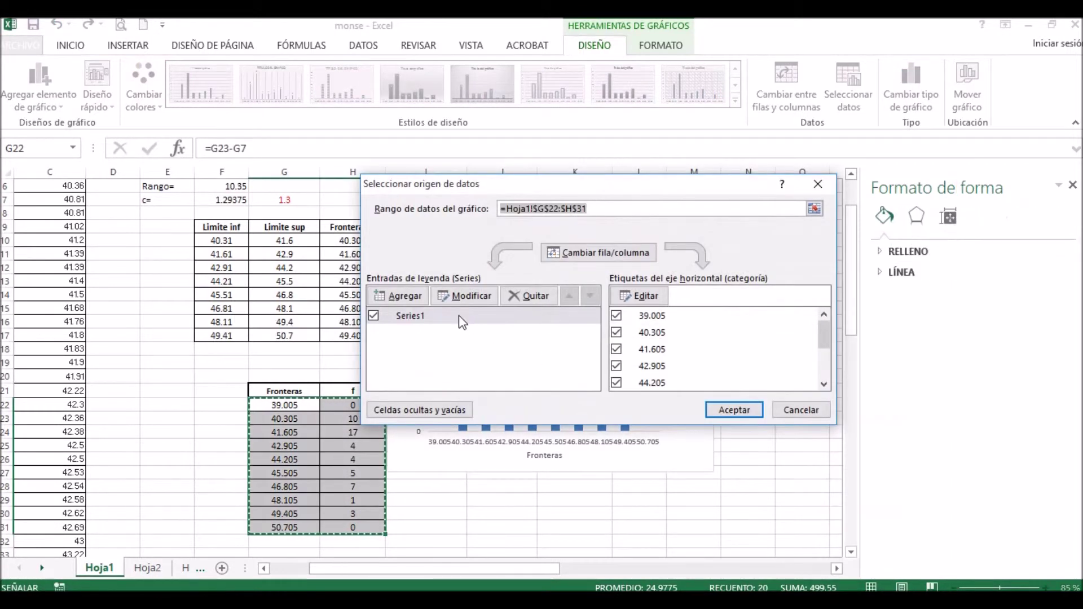
left_click(458, 294)
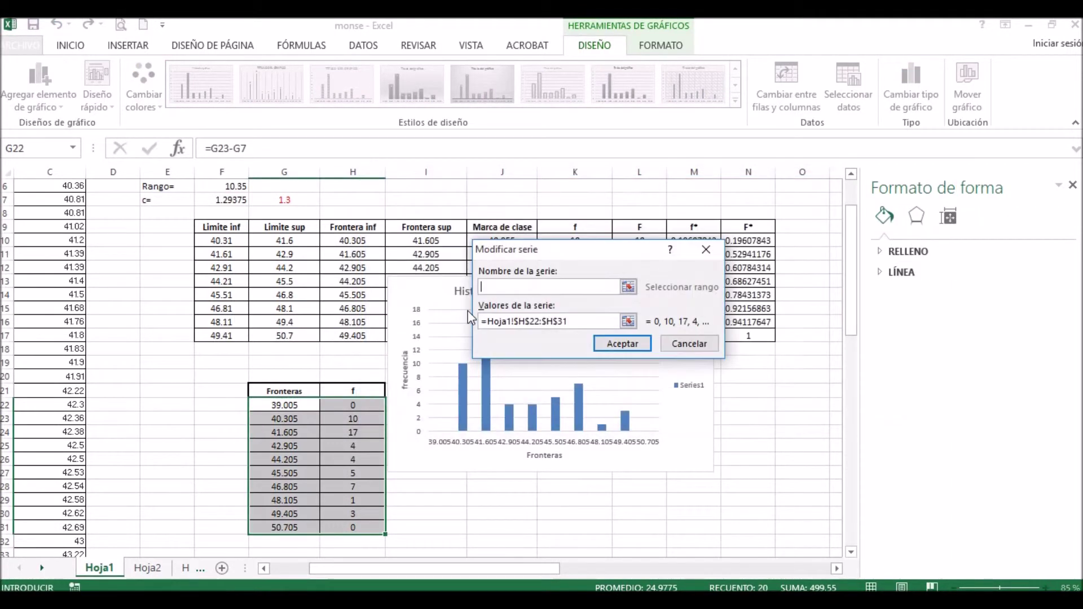
type("Histograma")
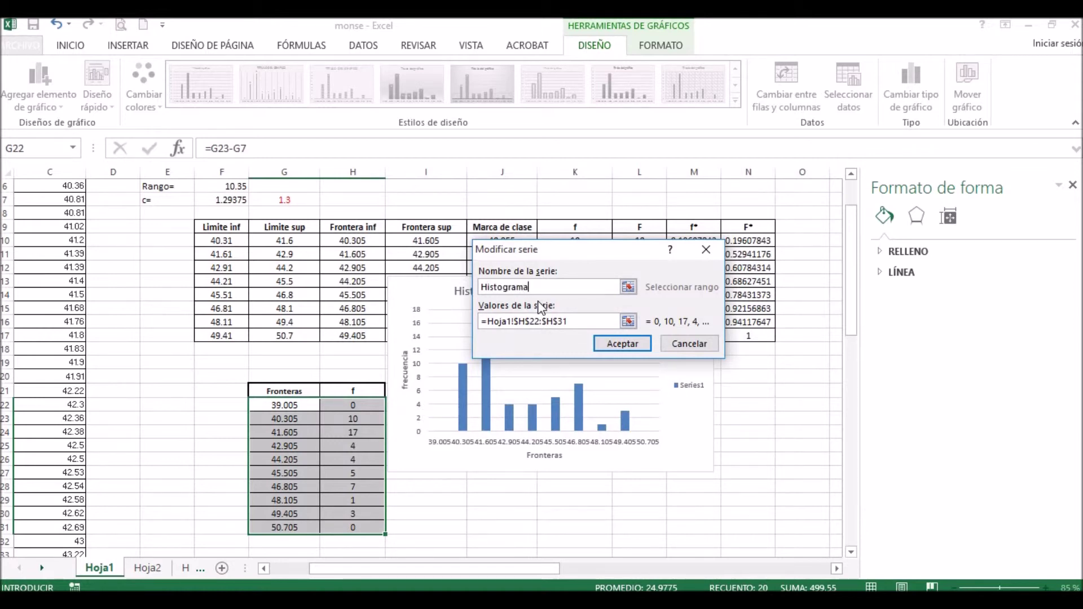
left_click(612, 347)
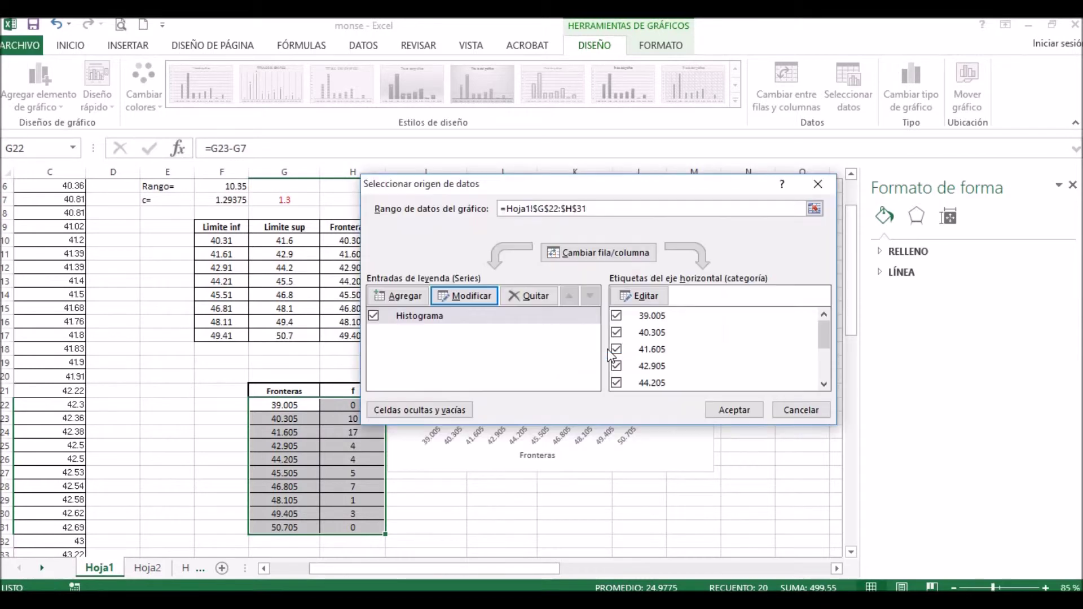
Add a second data series named "Polígono de frecuencias" to the chart, taking its values from H22:H31
left_click(389, 293)
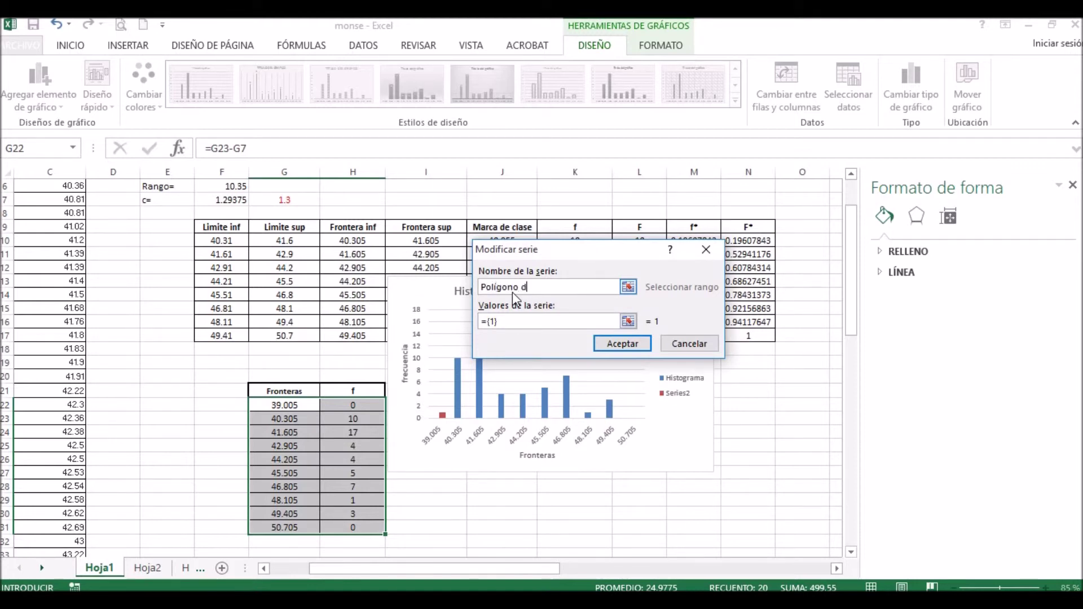
type("Polígono de frecuencias")
left_click(508, 323)
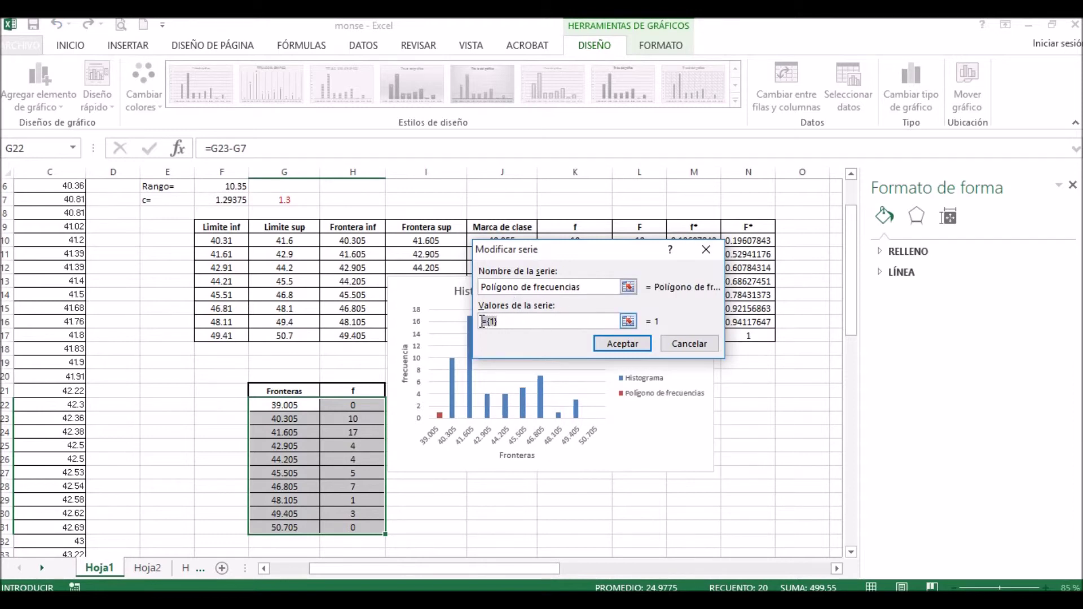
key("BackSpace")
left_click_drag(376, 405, 361, 520)
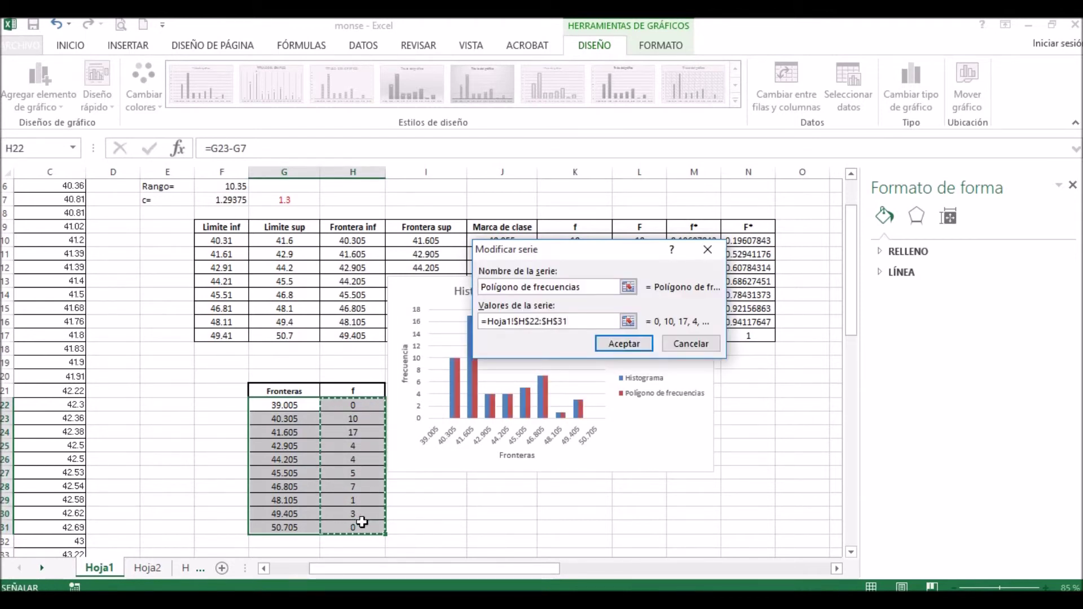
key("Return")
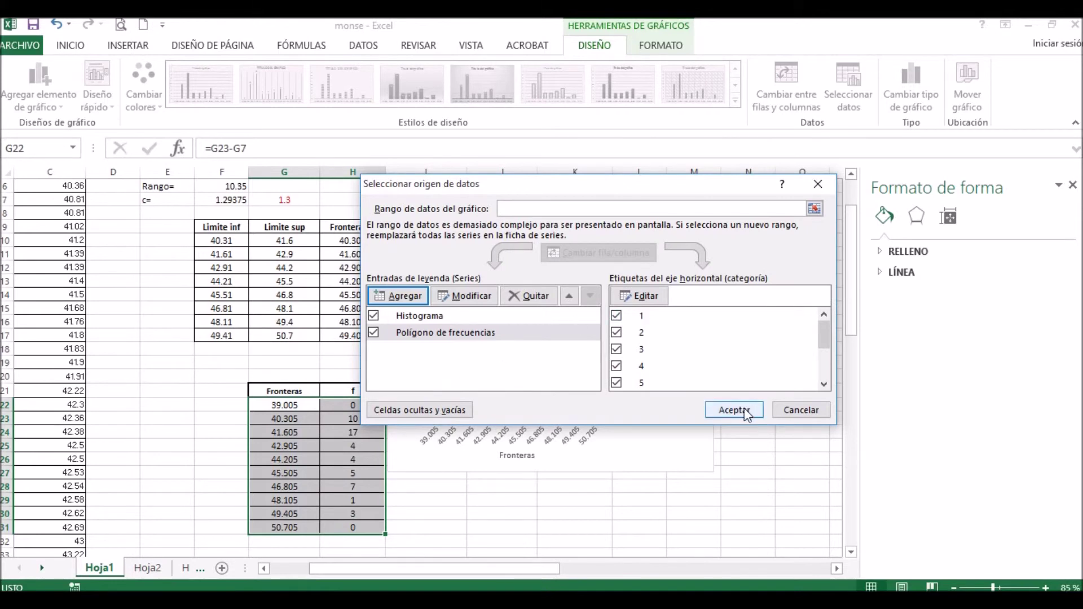
left_click(744, 410)
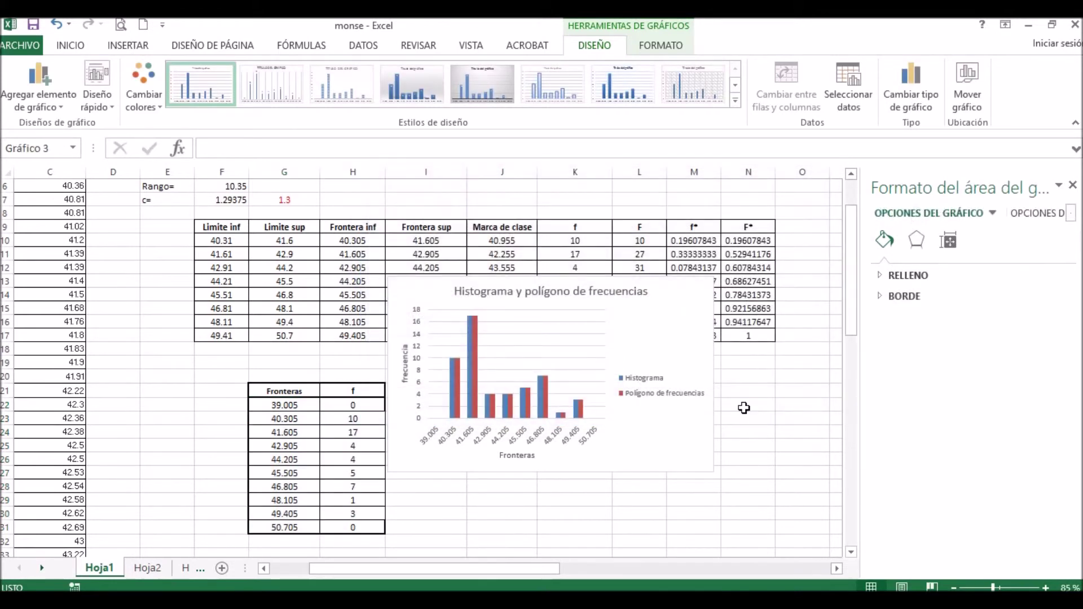
Change the chart type of the "Polígono de frecuencias" series to Línea con marcadores
left_click(674, 400)
left_click(675, 400)
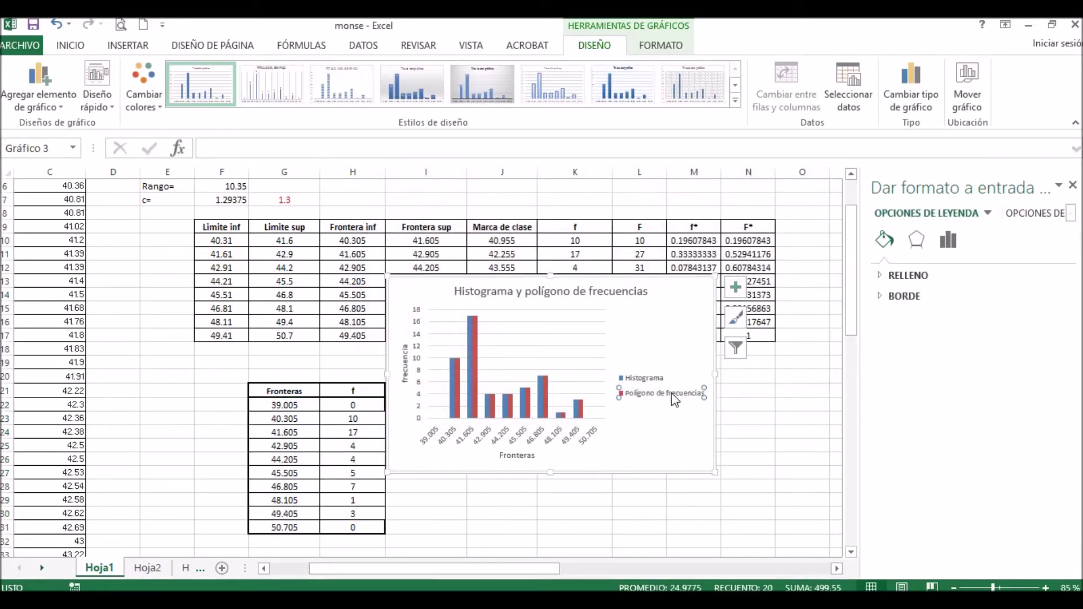
right_click(672, 394)
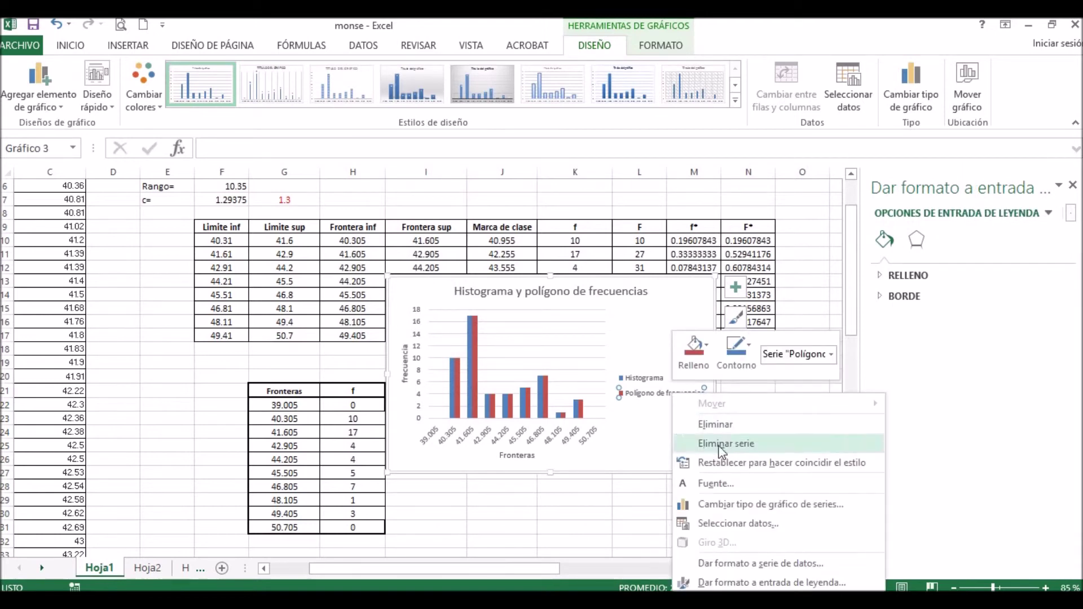
left_click(751, 505)
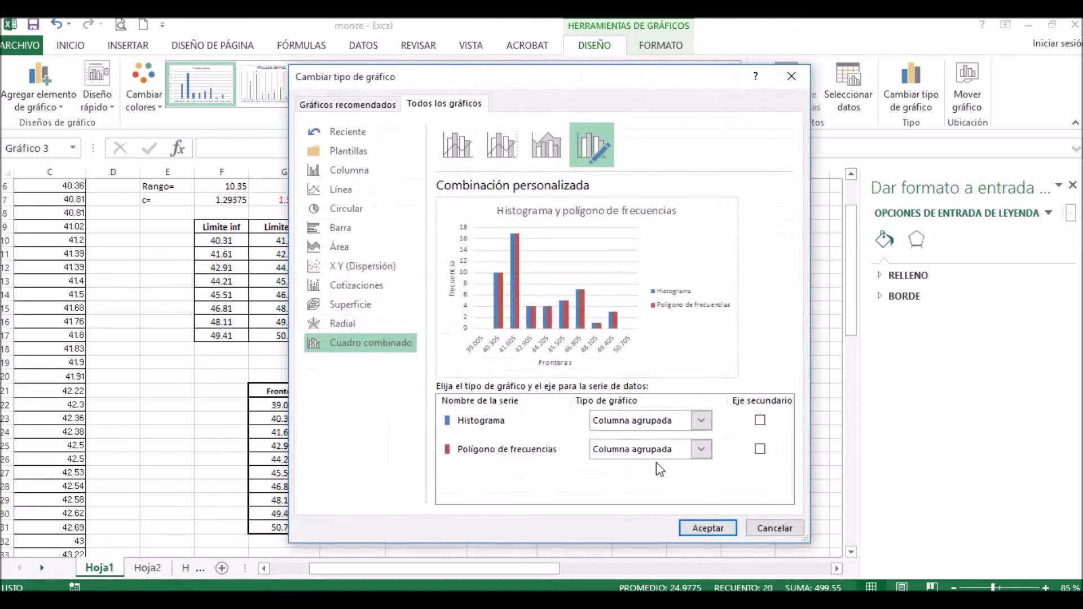
left_click(702, 452)
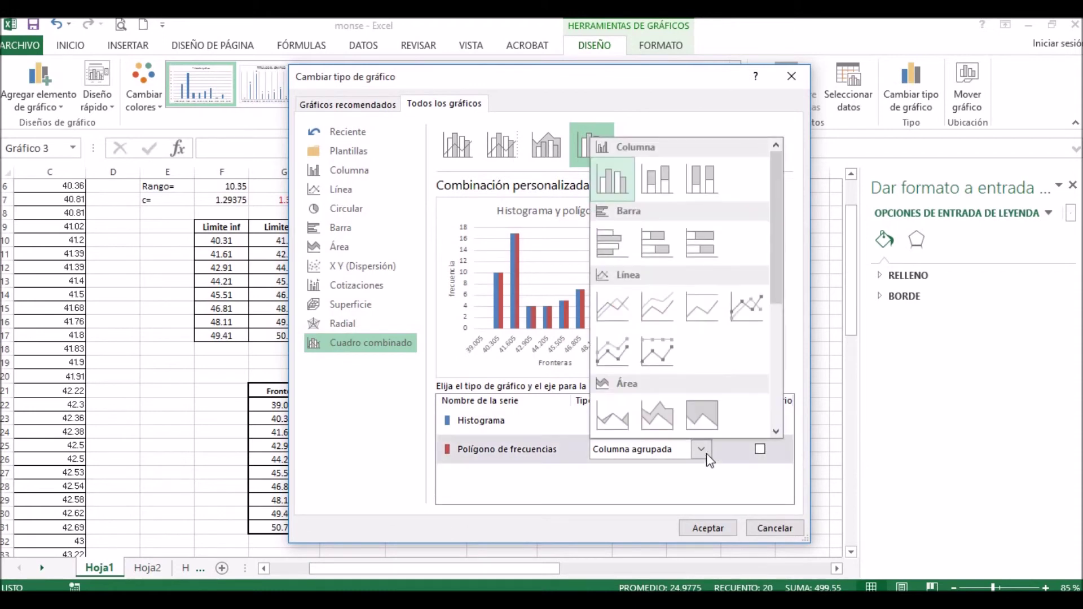
left_click(747, 305)
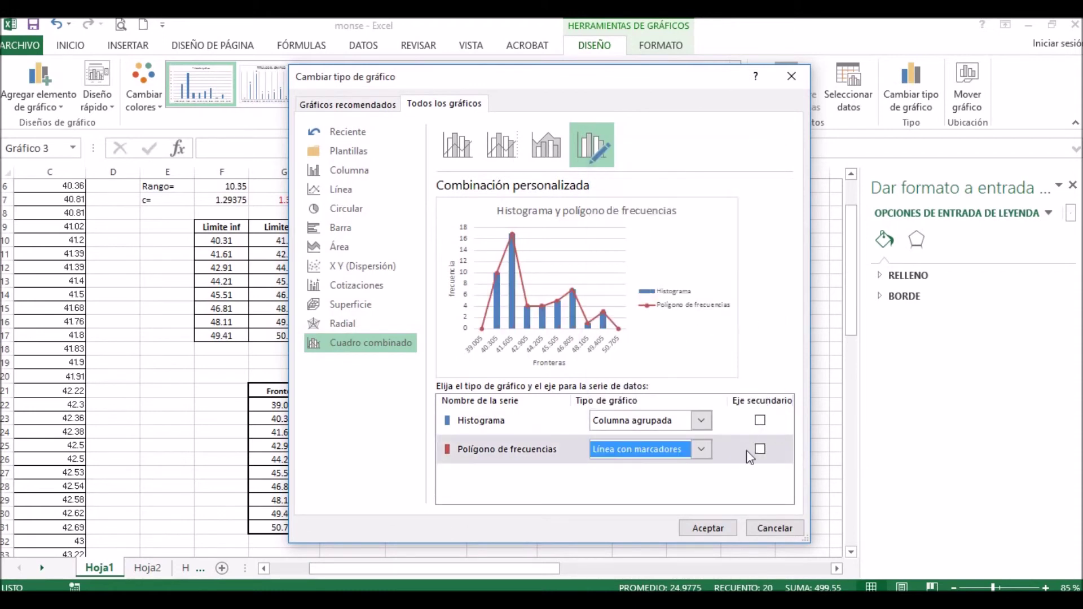
left_click(708, 528)
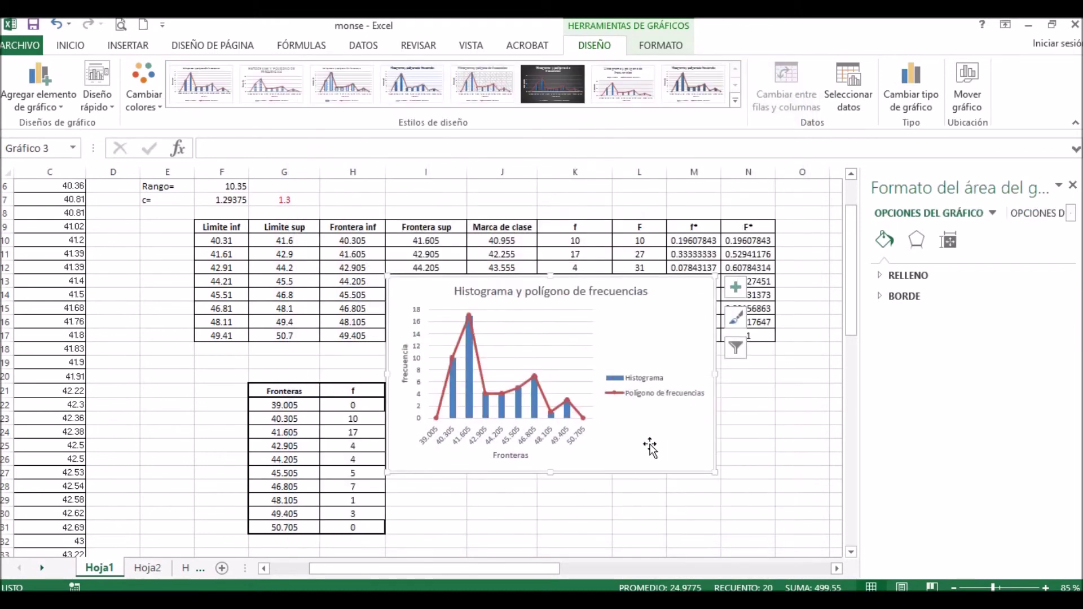
Move the combined chart below the frequency distribution table, beside the Fronteras and f table
left_click(640, 386)
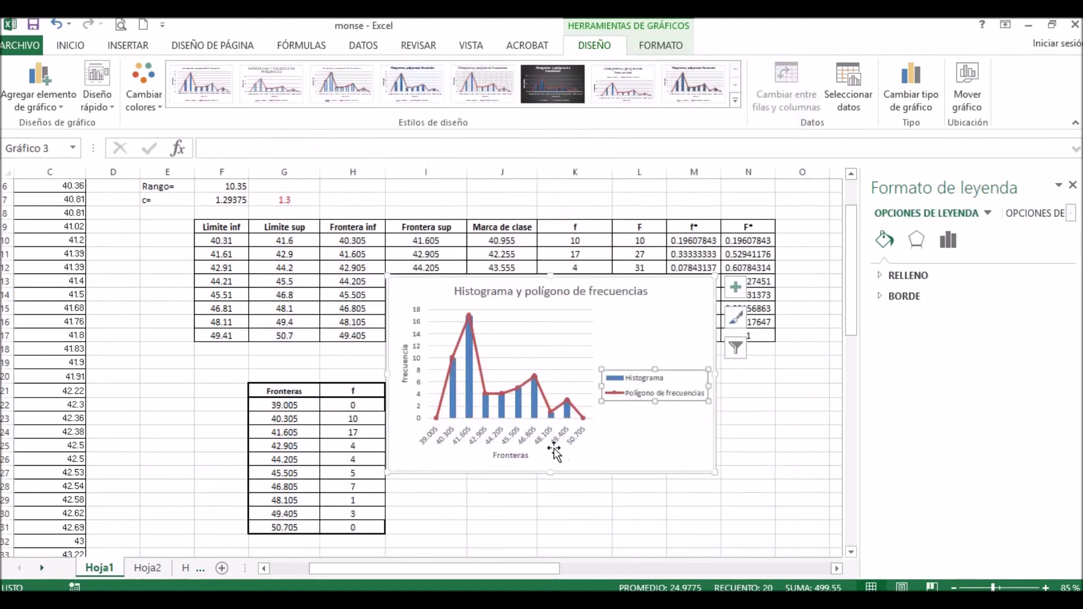
left_click(533, 416)
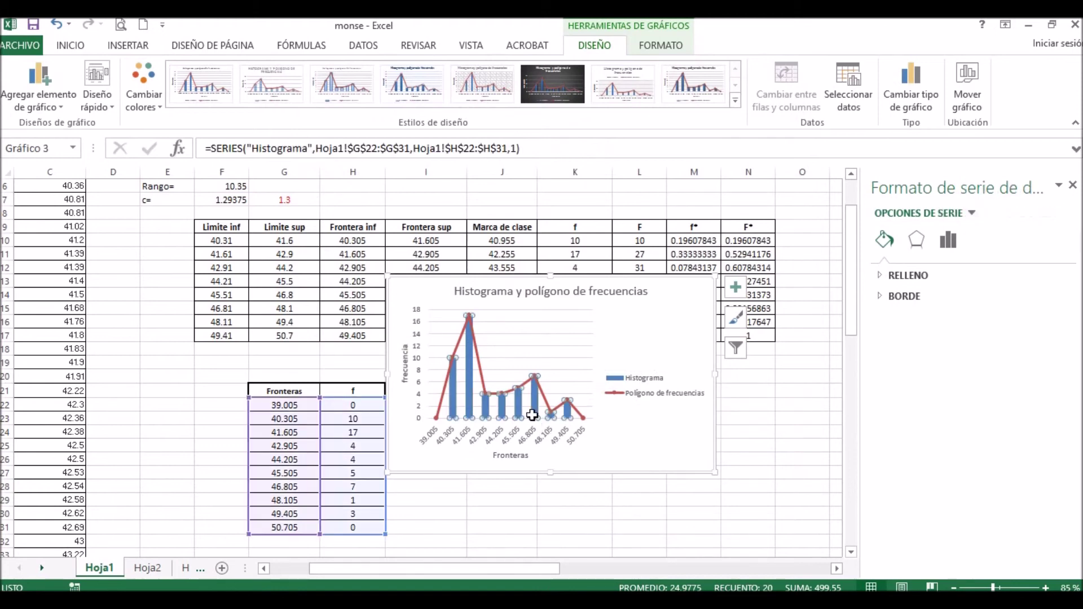
left_click_drag(556, 279, 599, 365)
Set the gap width (Ancho del intervalo) of the Histograma columns to 0%
left_click(578, 503)
left_click(578, 503)
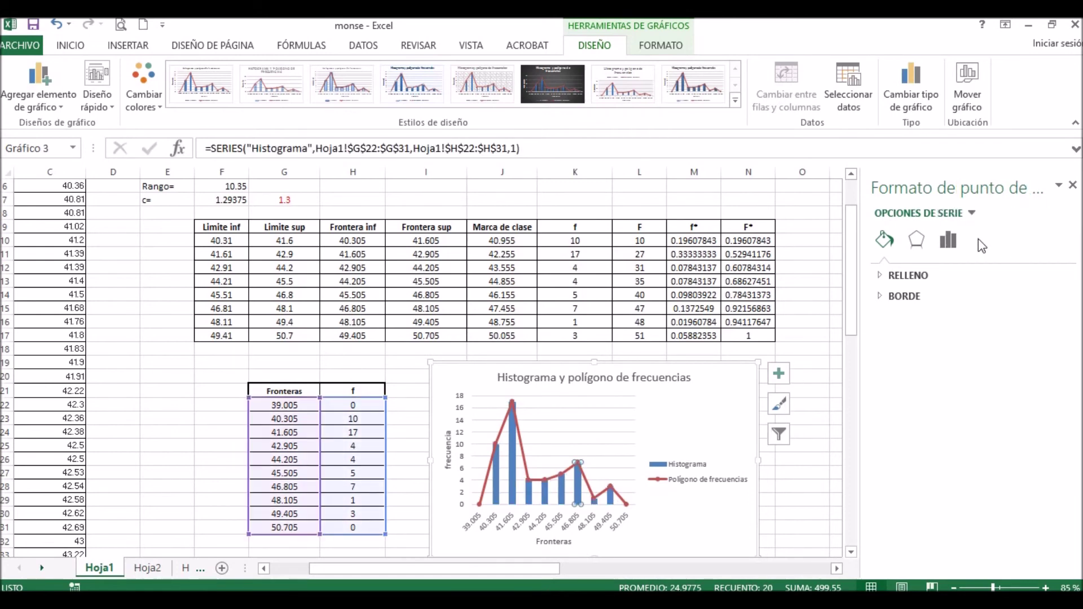
left_click(952, 241)
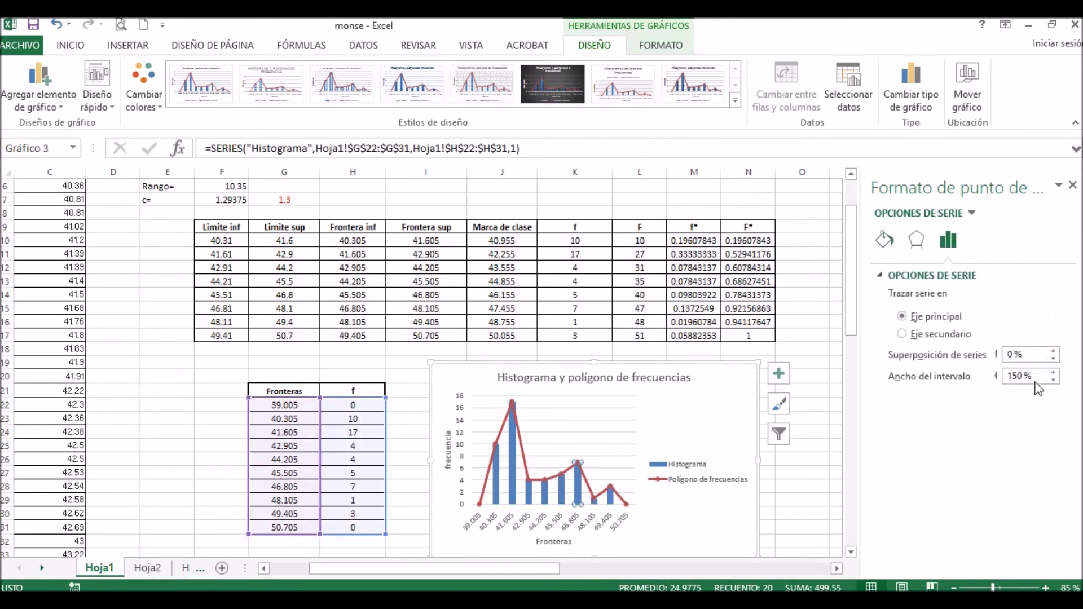
left_click_drag(1030, 378, 994, 372)
key("BackSpace")
type("0")
key("Return")
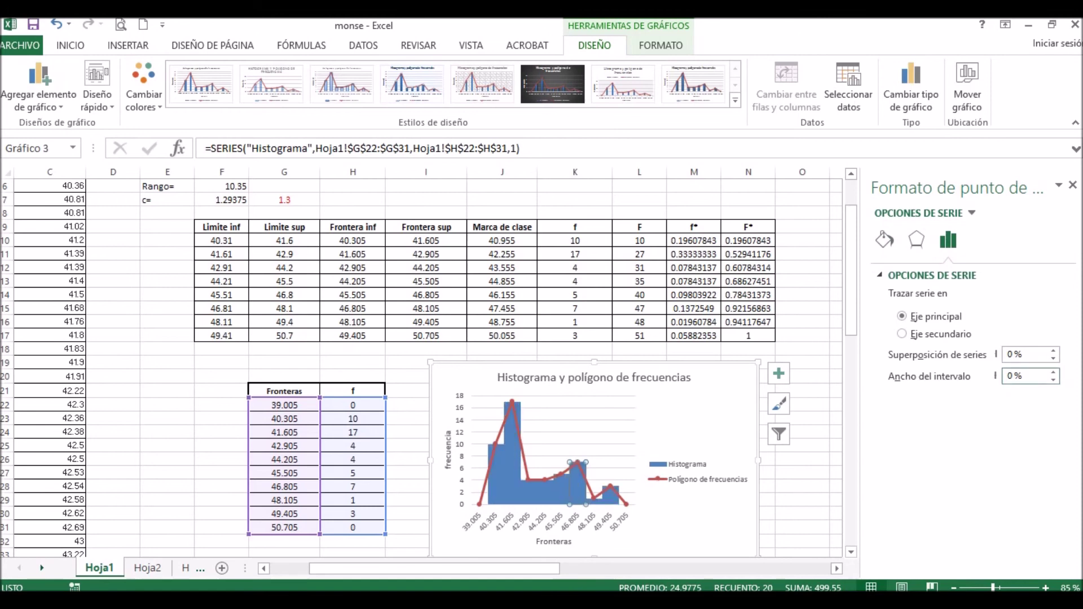